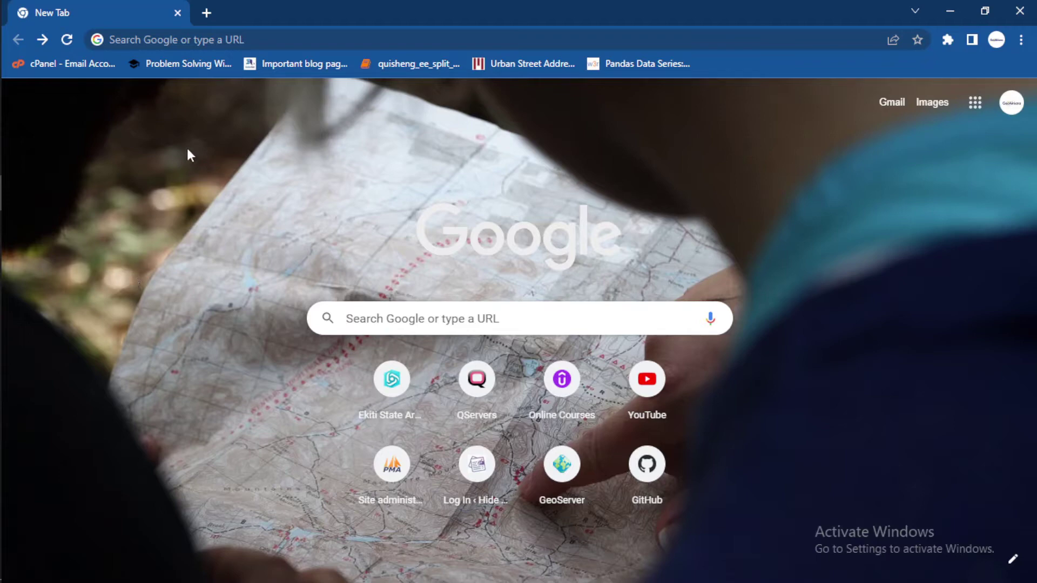
pyautogui.click(234, 47)
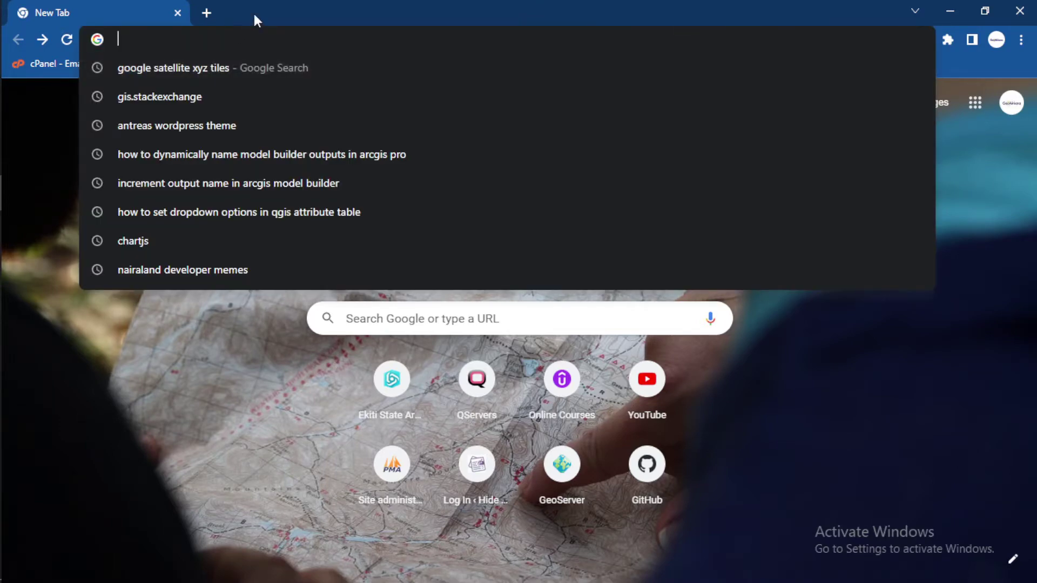
pyautogui.click(55, 151)
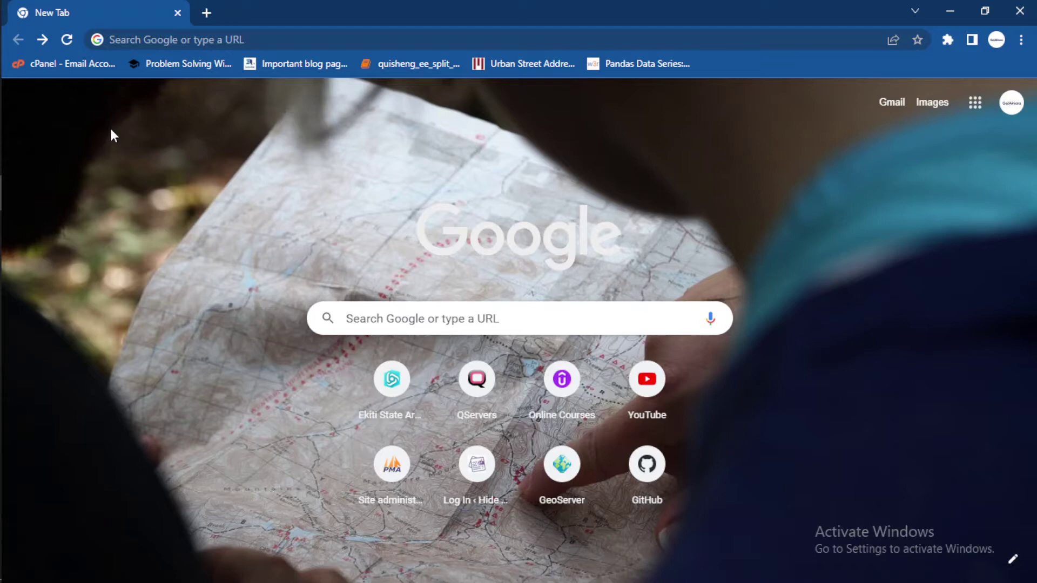
# Search Google for "owode Ede" and open the place in Google Maps.
pyautogui.click(161, 40)
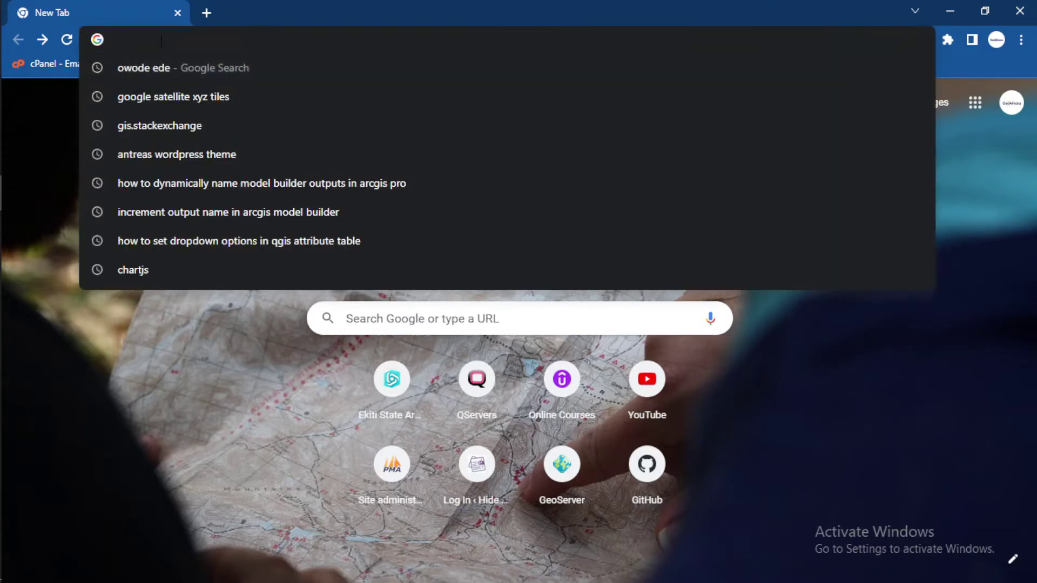
pyautogui.write('owode Ede')
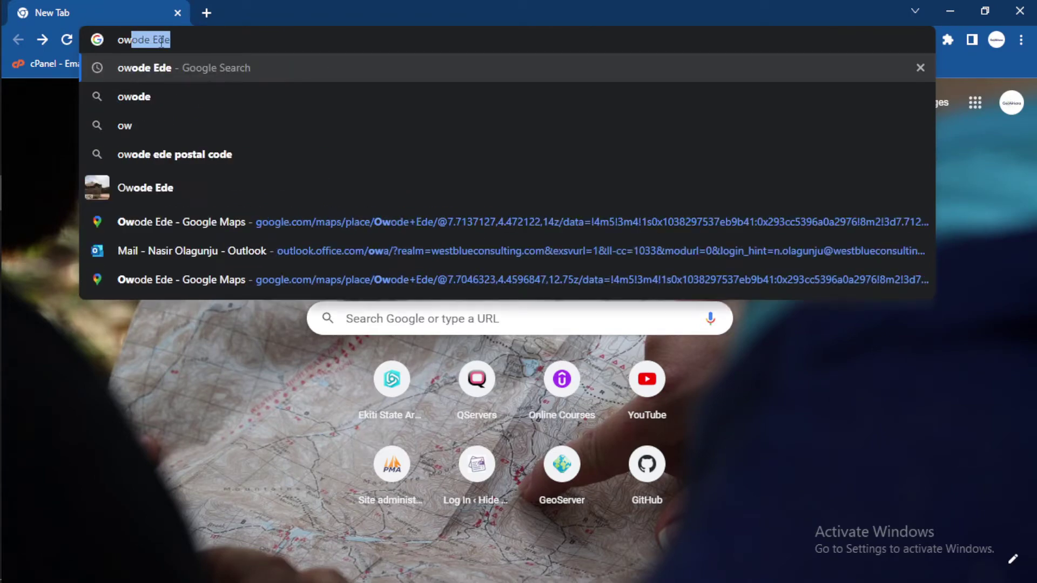
pyautogui.press('Right')
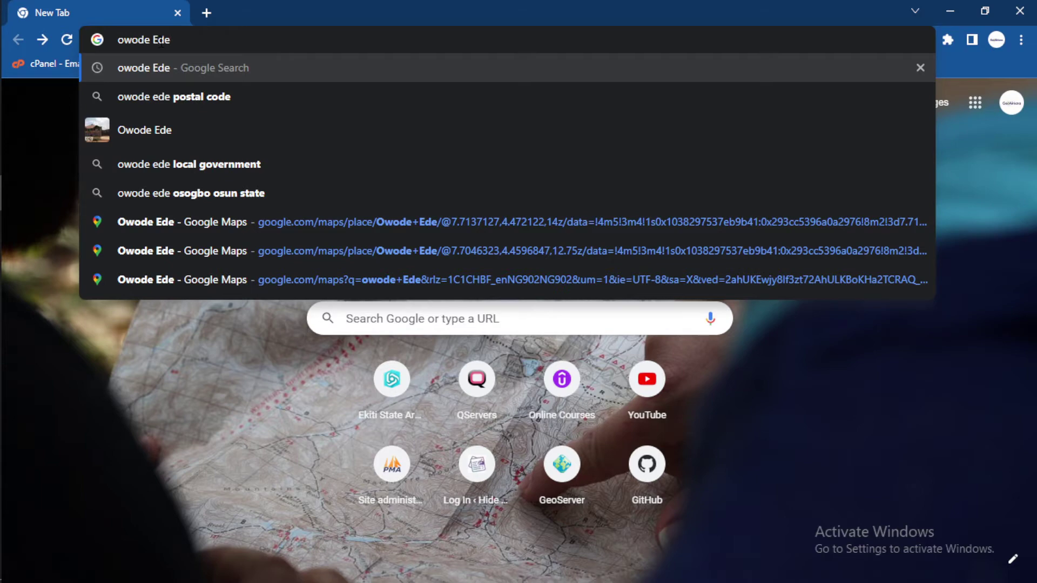
pyautogui.press('Return')
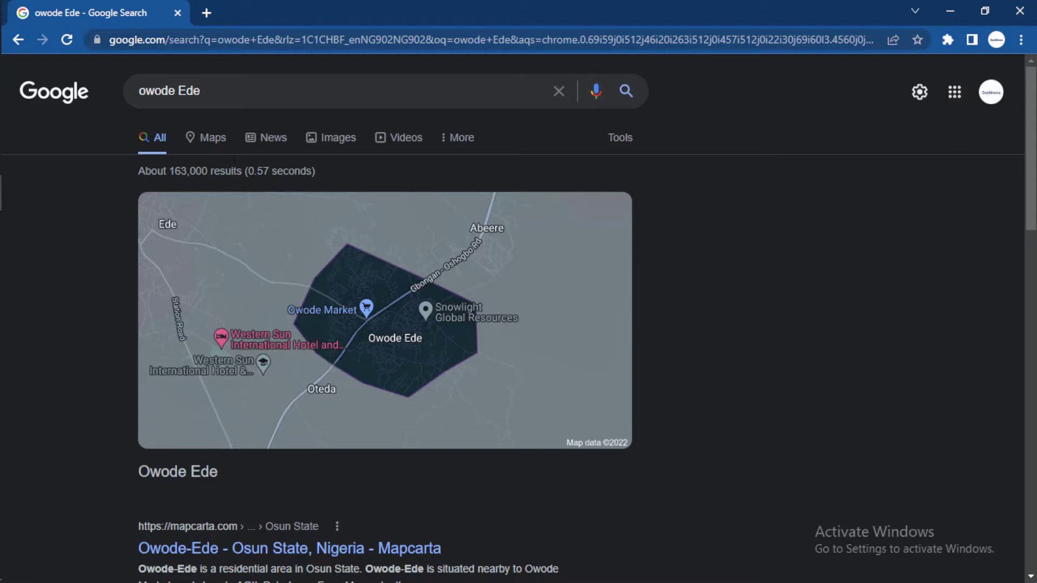
pyautogui.click(218, 150)
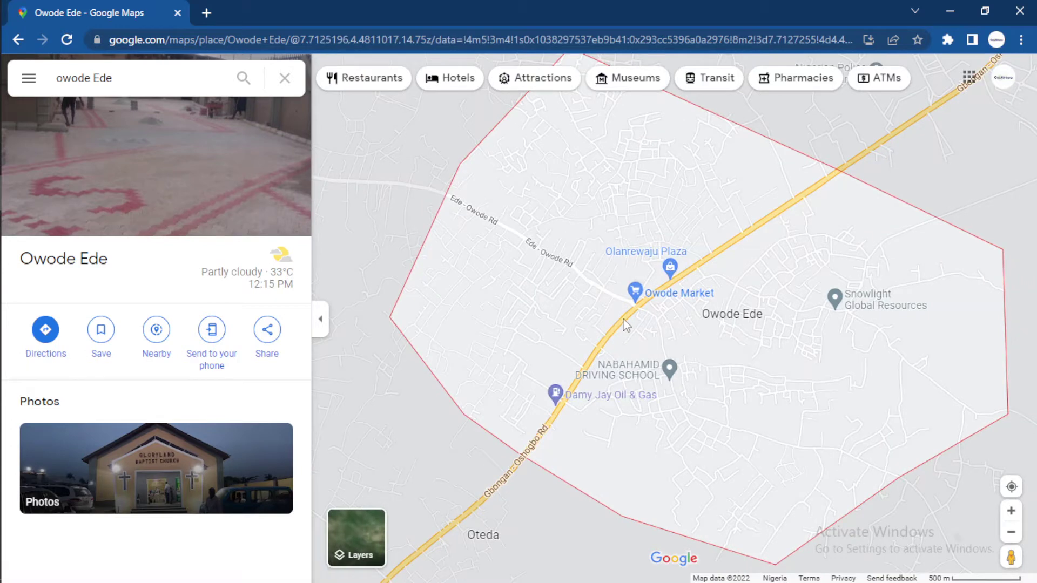
# Collapse the place details and frame the whole Owode Ede boundary in the centre of the map.
pyautogui.scroll(-1, 624, 322)
pyautogui.moveTo(623, 322); pyautogui.dragTo(621, 345)
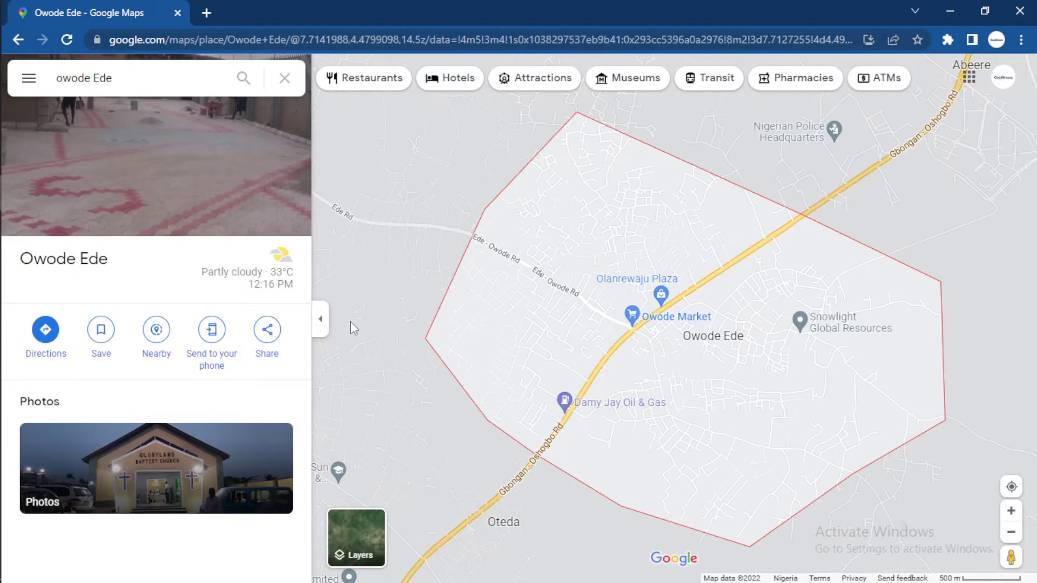
pyautogui.click(324, 327)
pyautogui.moveTo(544, 284); pyautogui.dragTo(393, 283)
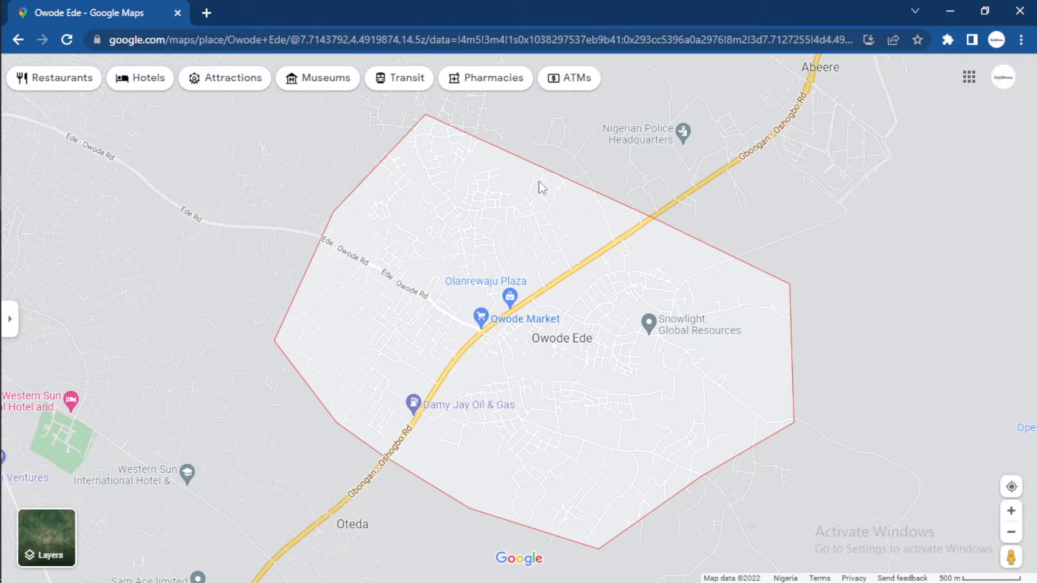
pyautogui.rightClick(377, 163)
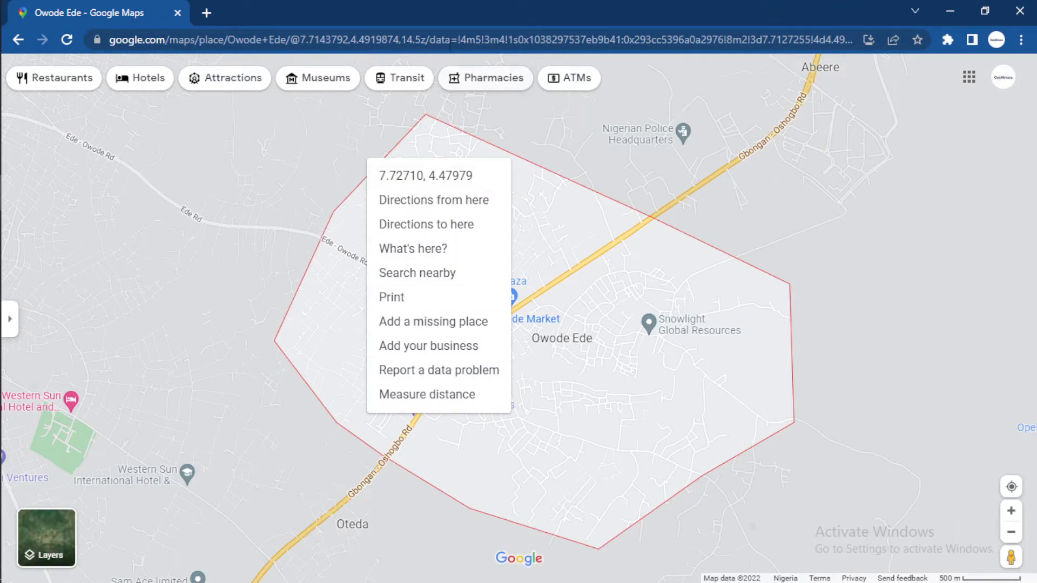
pyautogui.click(1021, 40)
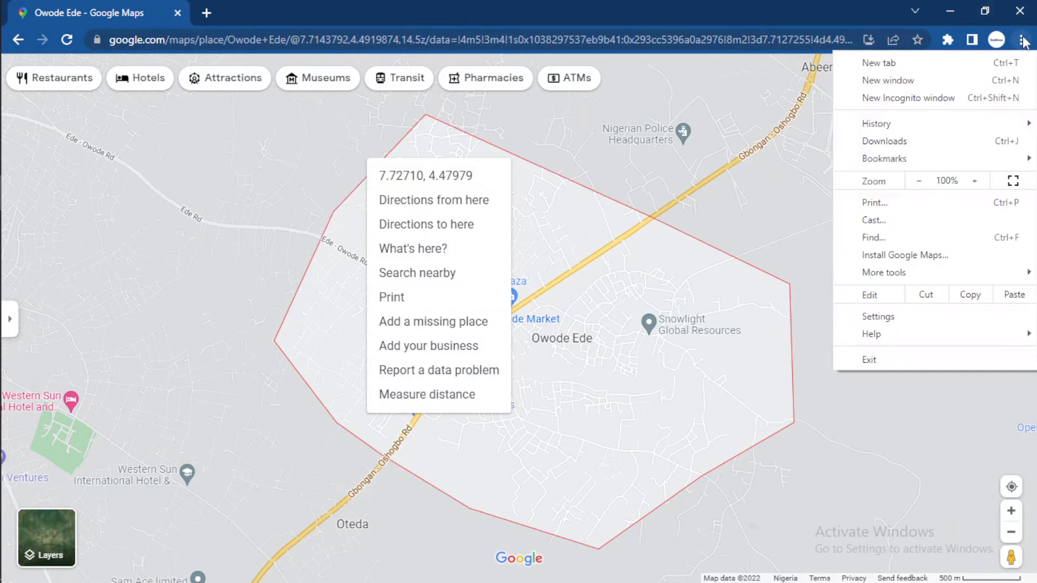
pyautogui.click(562, 16)
pyautogui.click(511, 43)
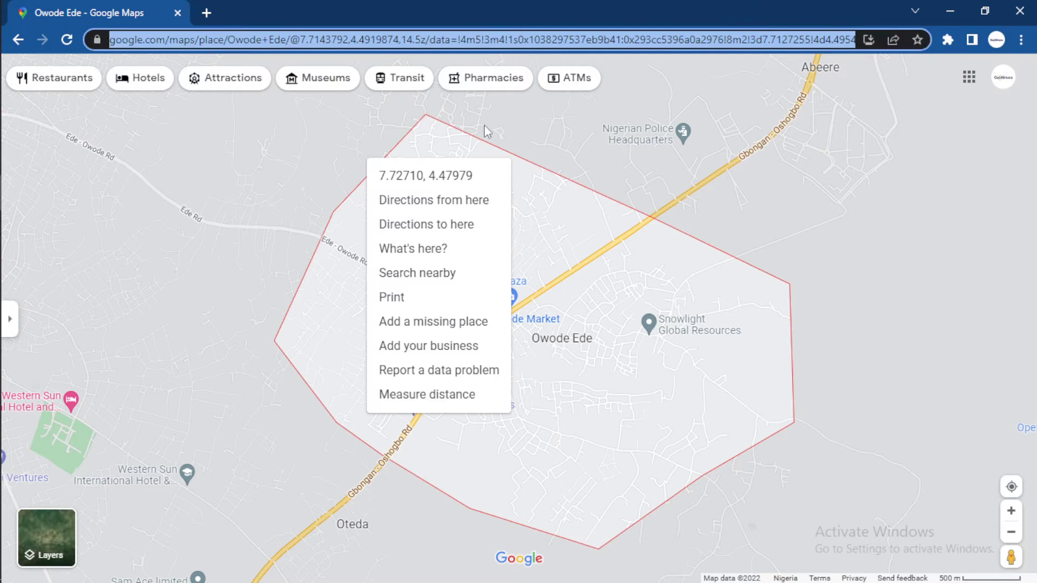
pyautogui.click(535, 225)
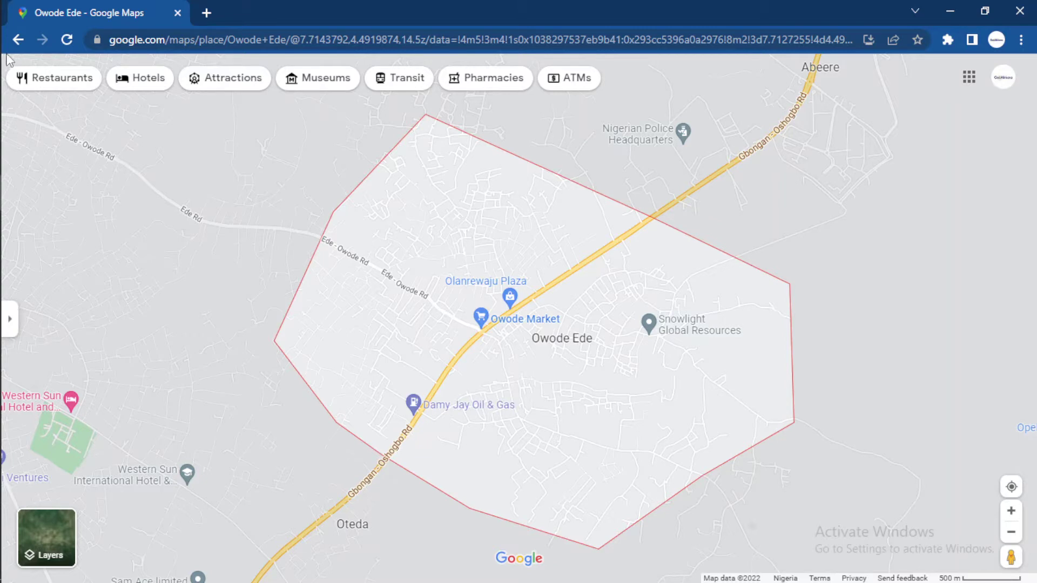
# Launch Snipping Tool and capture a rectangular snip of the map containing the whole Owode Ede boundary.
pyautogui.moveTo(724, 281); pyautogui.dragTo(707, 301)
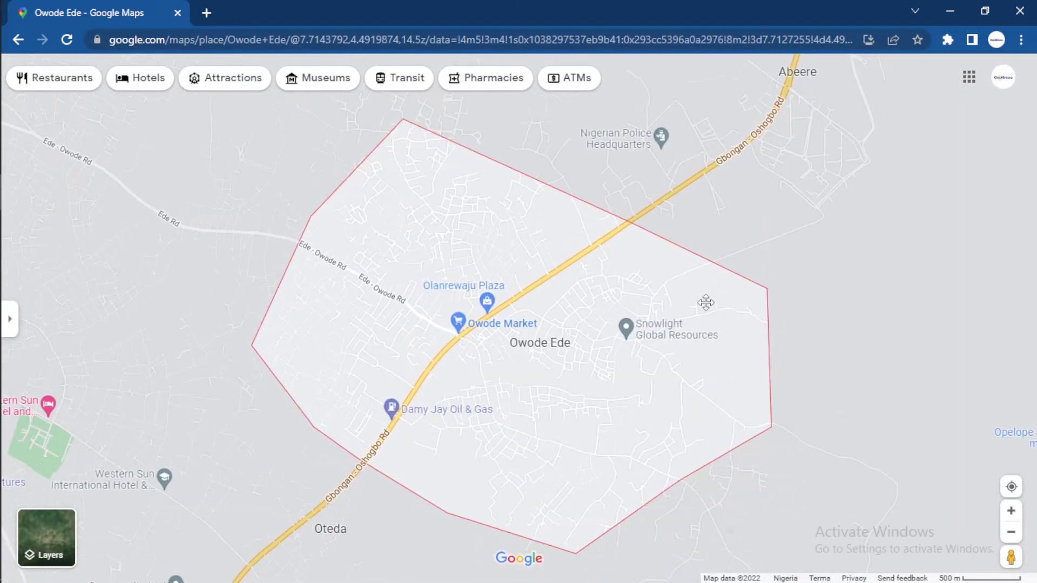
pyautogui.click(1011, 510)
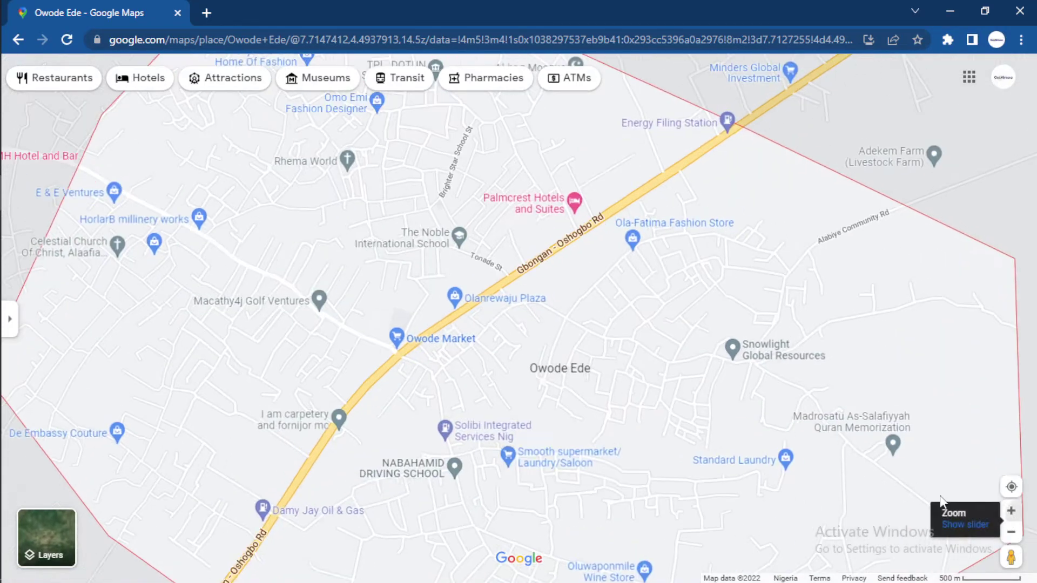
pyautogui.click(1011, 532)
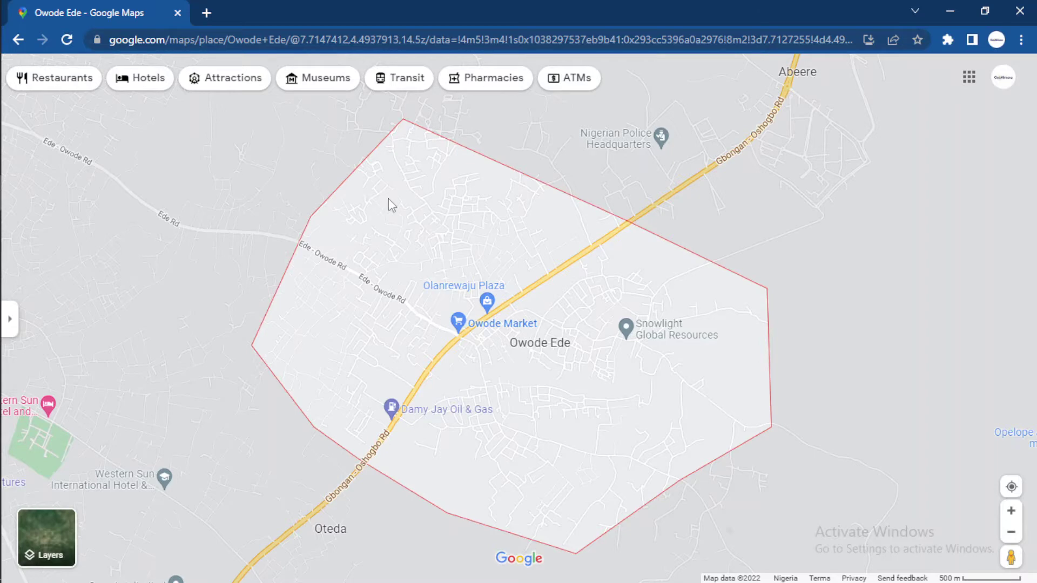
pyautogui.moveTo(7, 88)
pyautogui.click(23, 15)
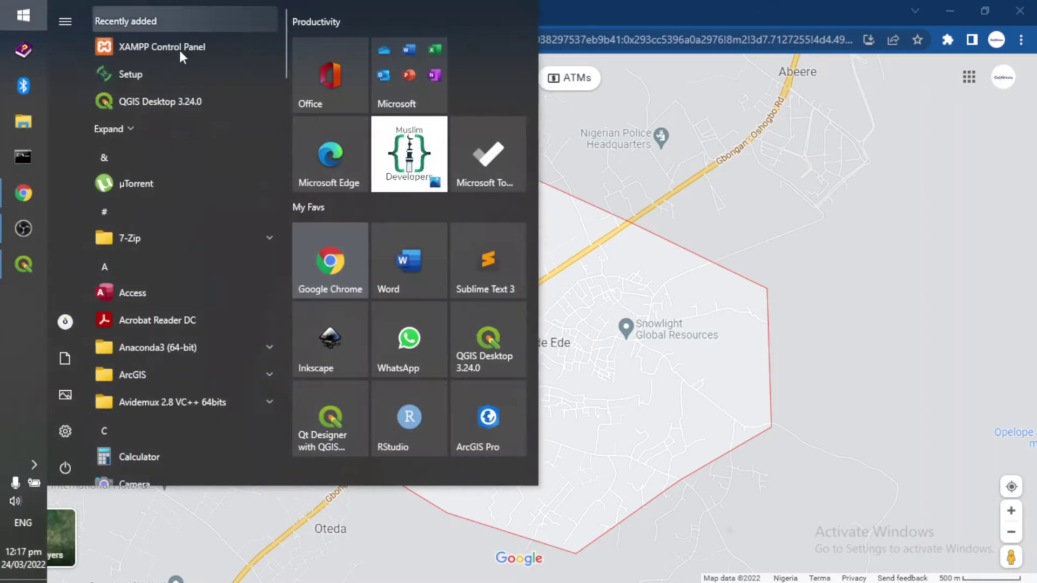
pyautogui.write('sni')
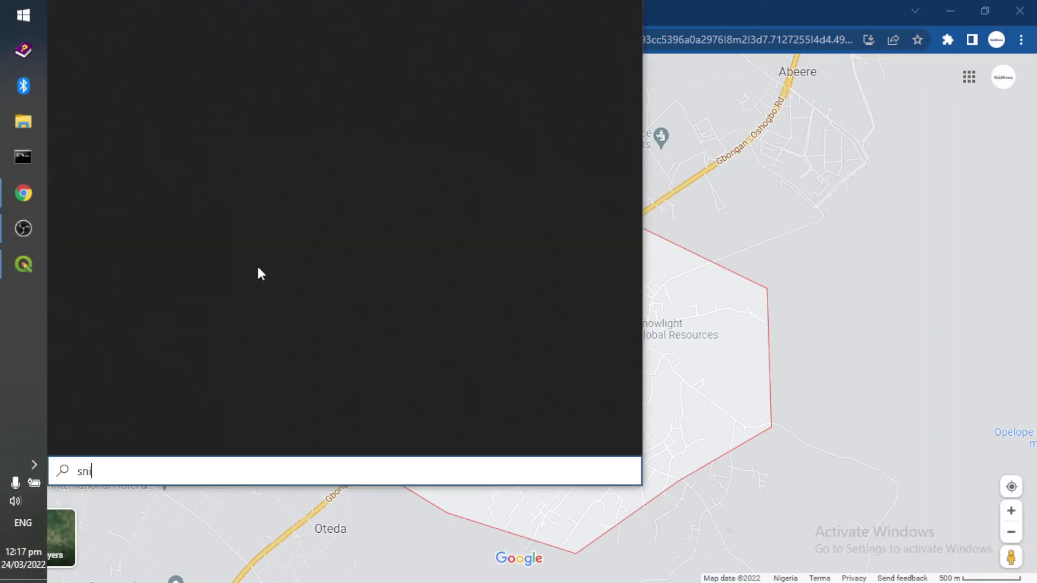
pyautogui.write('p')
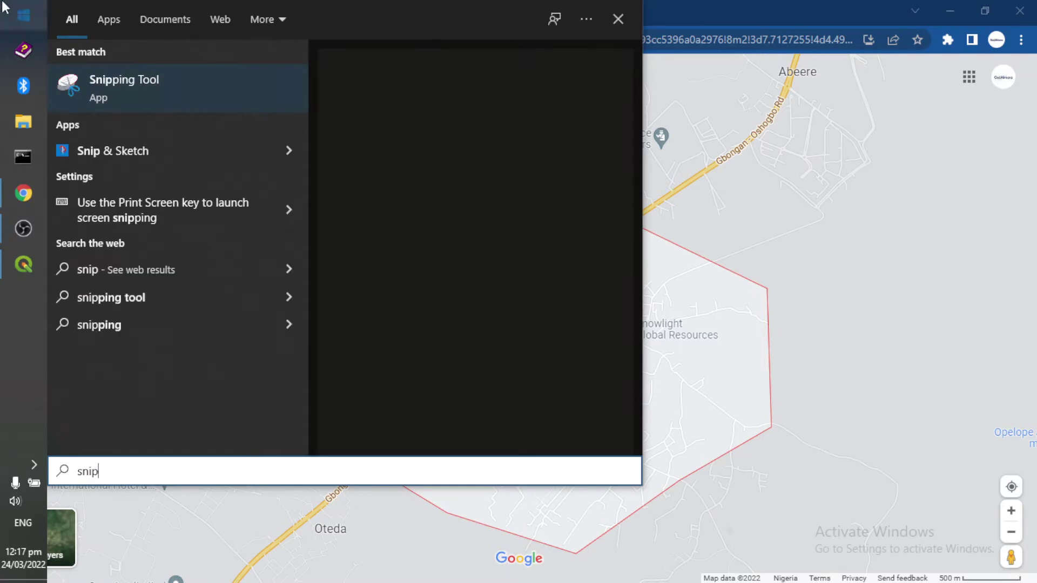
pyautogui.click(221, 91)
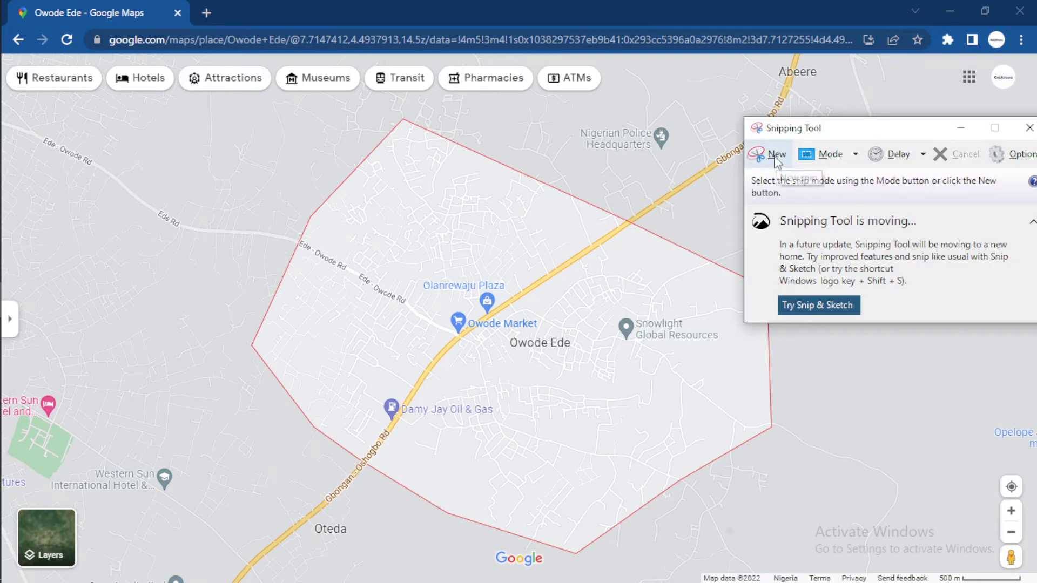
pyautogui.click(766, 159)
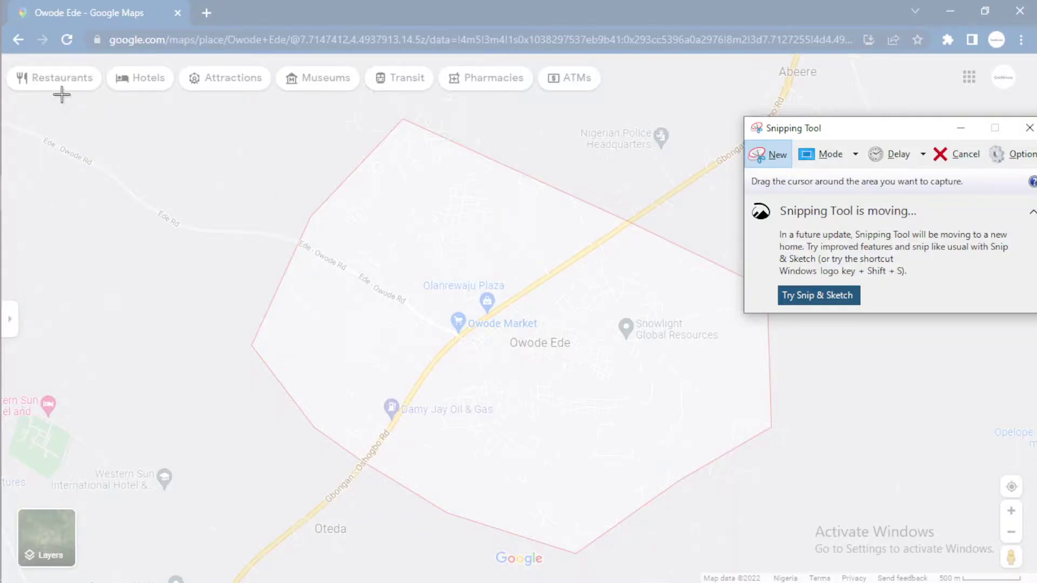
pyautogui.moveTo(61, 94); pyautogui.dragTo(970, 575)
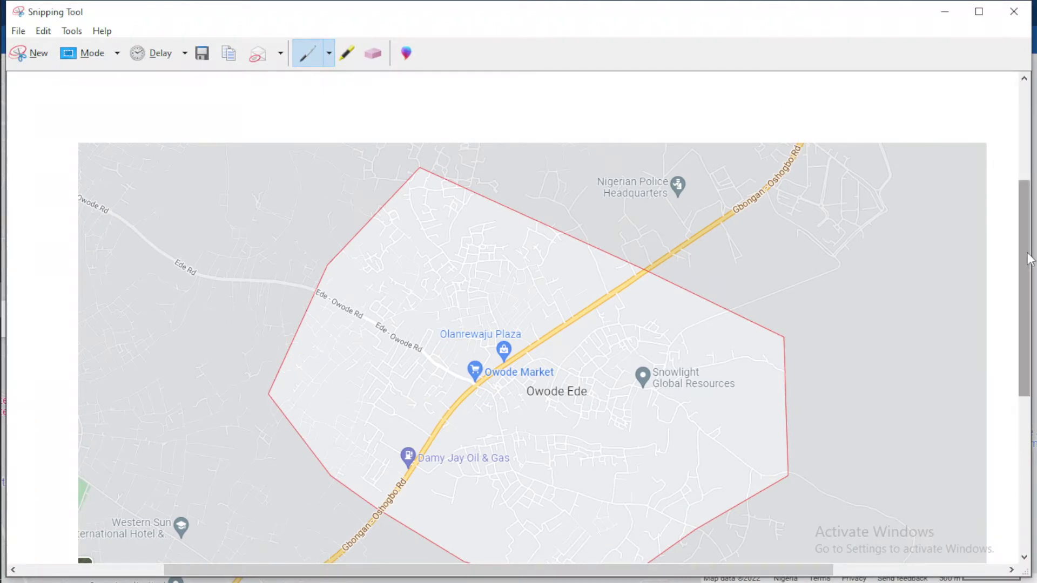
# Save the snip as a PNG on the Desktop with a file name beginning "owode scre" and close Snipping Tool.
pyautogui.moveTo(1028, 259); pyautogui.dragTo(1028, 295)
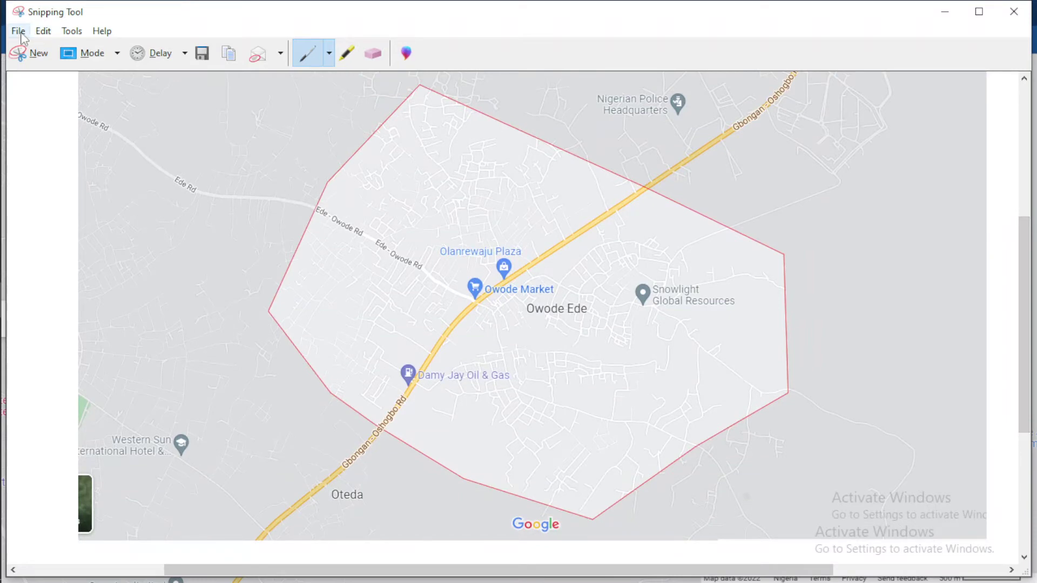
pyautogui.click(43, 31)
pyautogui.moveTo(18, 31)
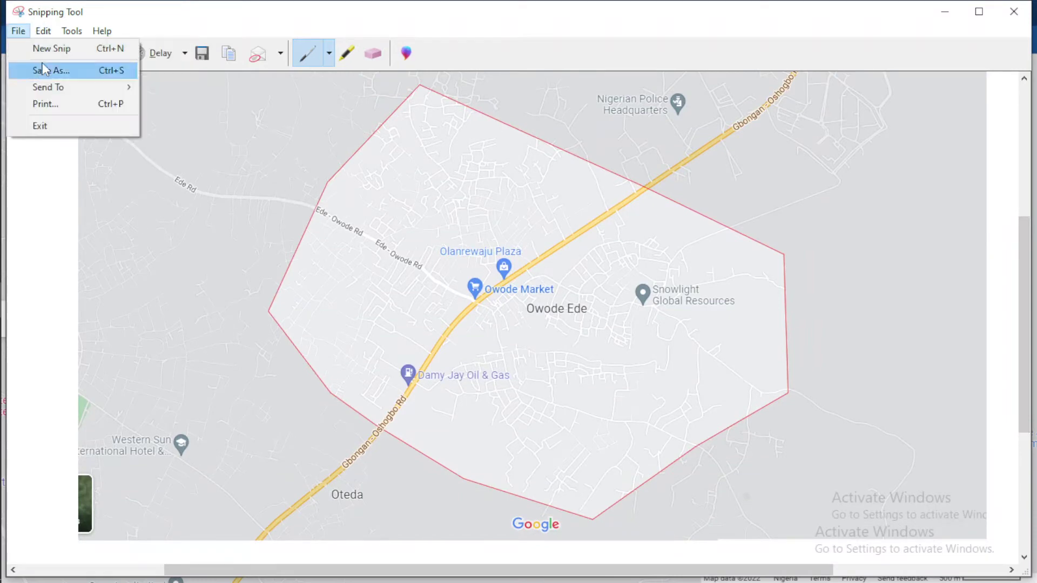
pyautogui.click(93, 71)
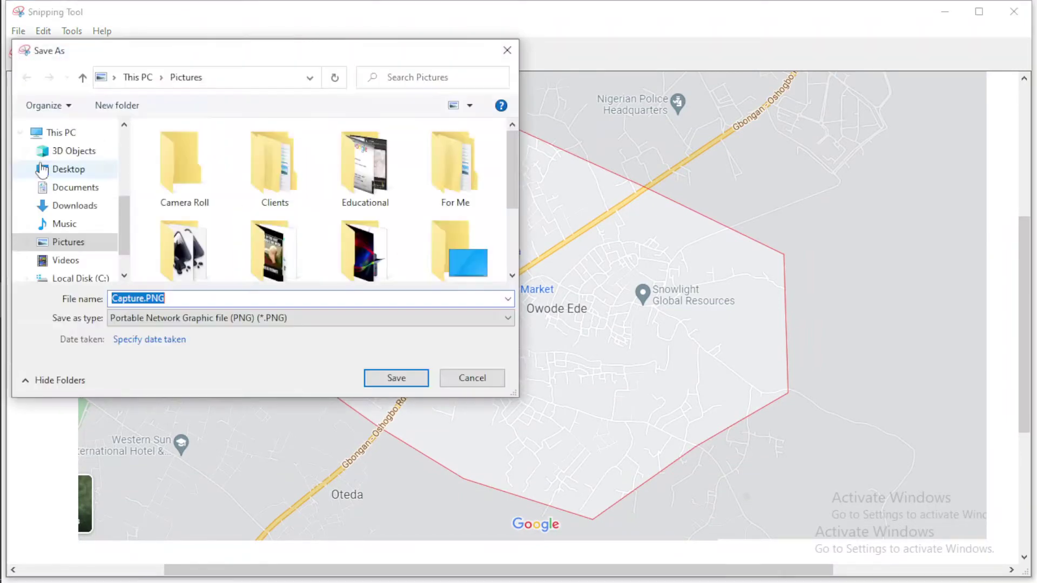
pyautogui.click(81, 171)
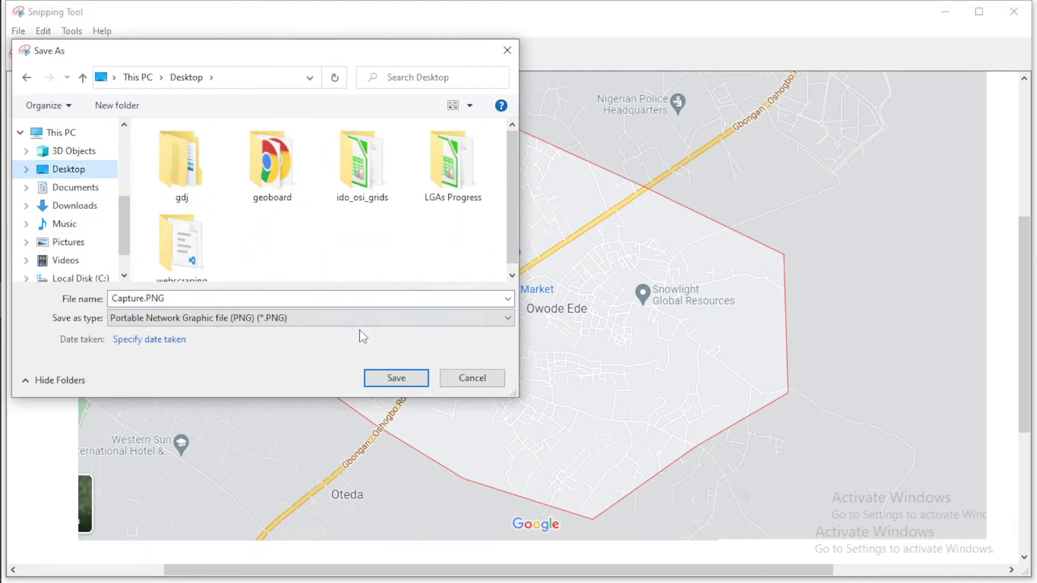
pyautogui.click(193, 296)
pyautogui.write('owode')
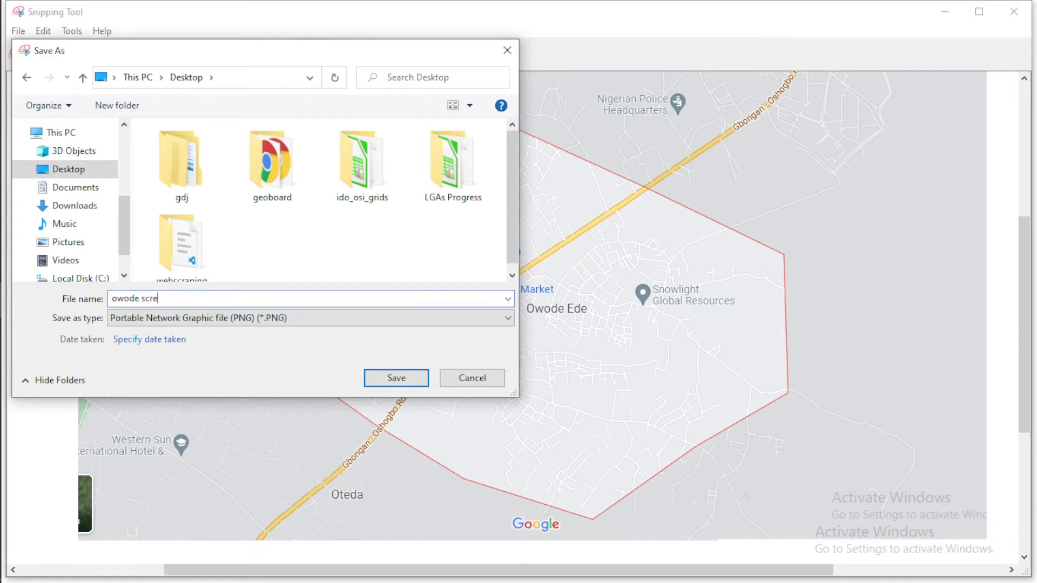
pyautogui.press('Return')
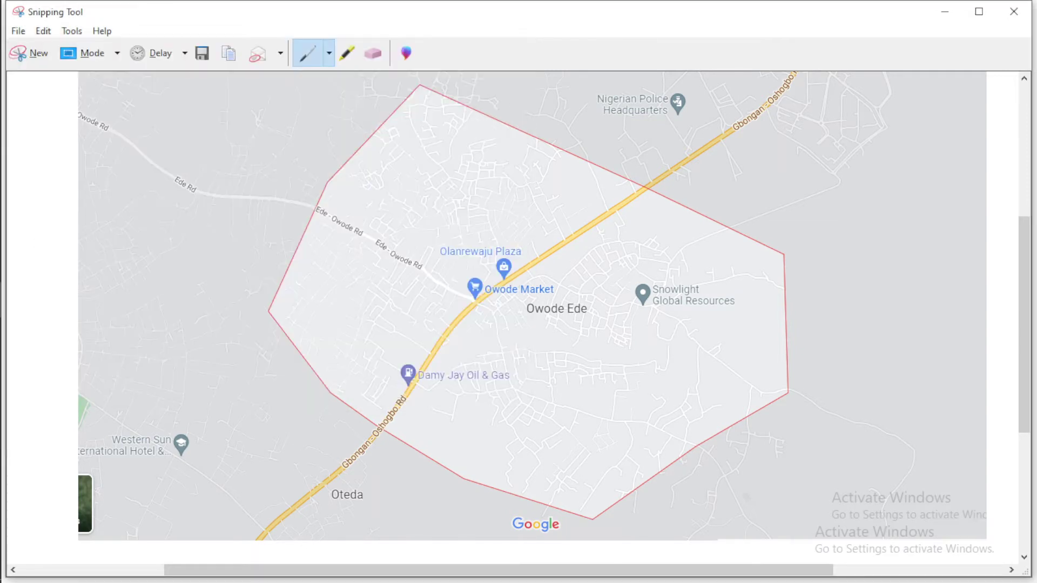
pyautogui.click(1012, 17)
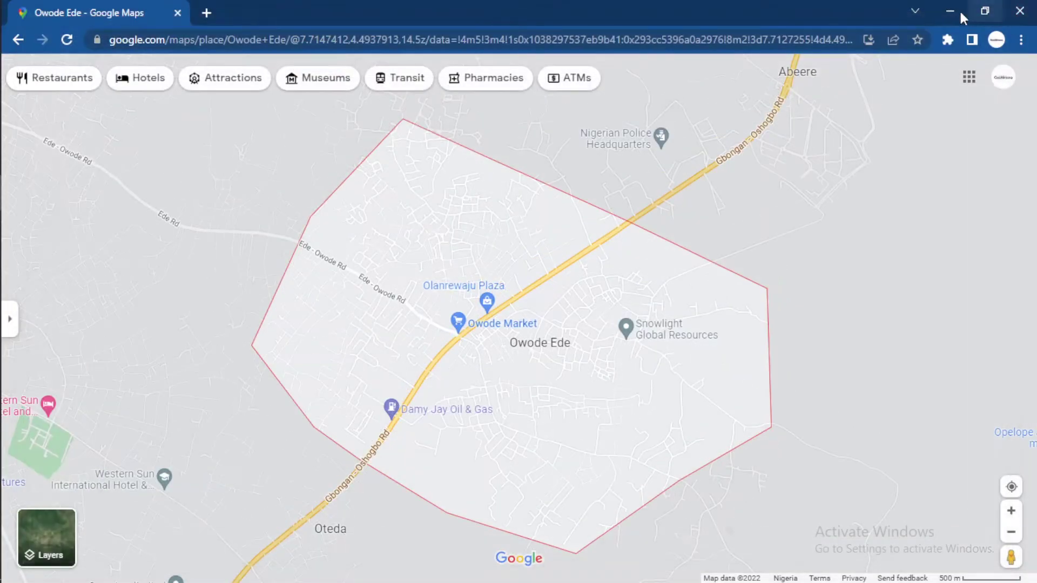
# Switch to QGIS and create a new empty project.
pyautogui.click(948, 14)
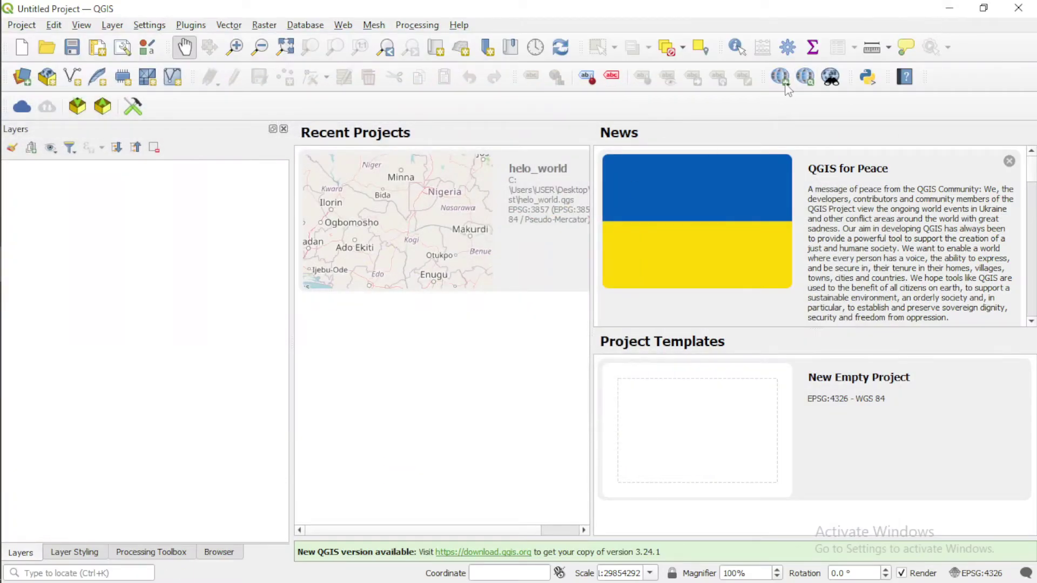
pyautogui.doubleClick(665, 425)
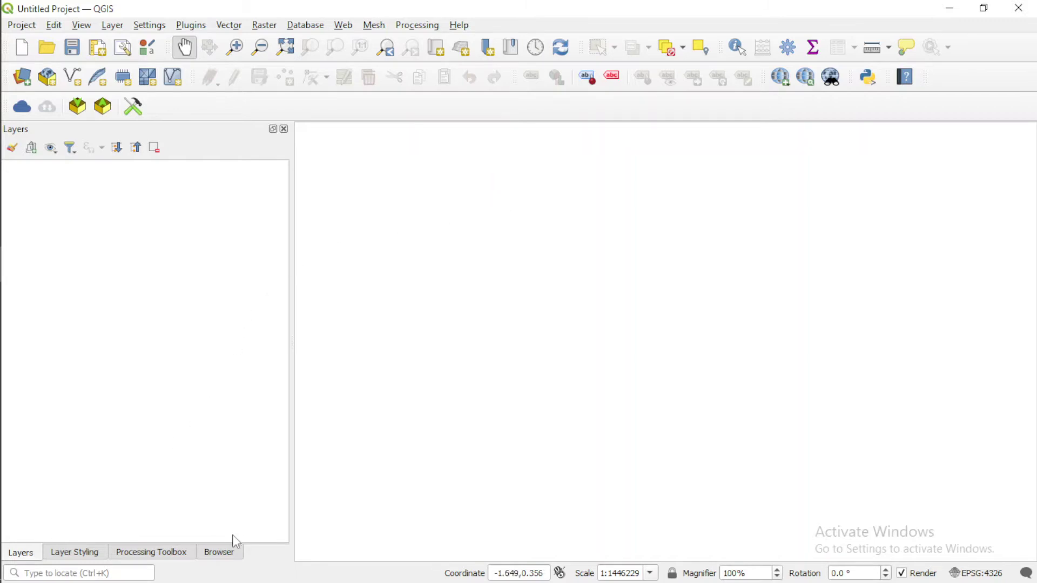
# Add the Google Maps layer from the XYZ Tiles connections to the project as a basemap.
pyautogui.click(219, 552)
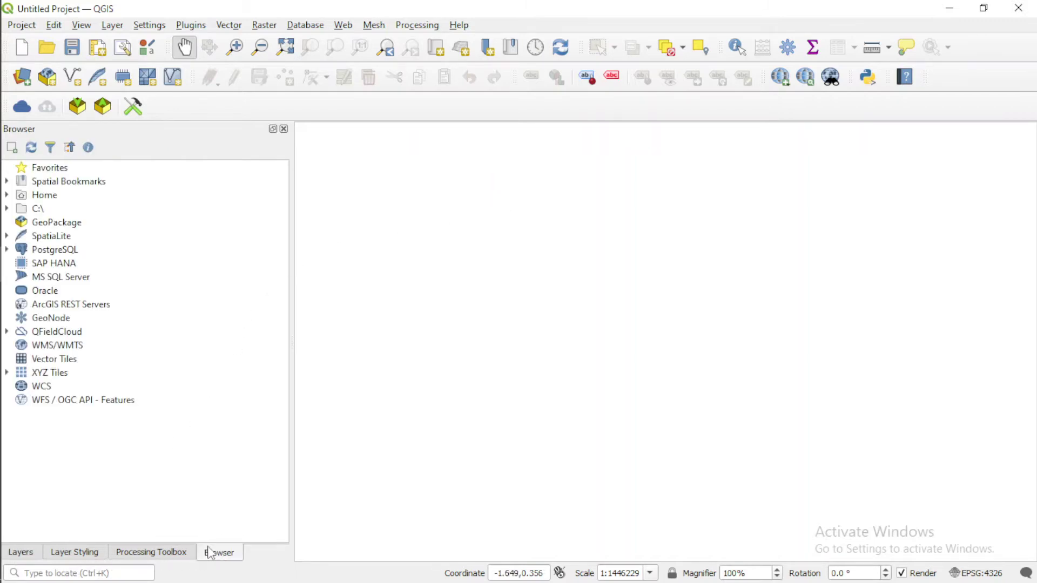
pyautogui.click(7, 373)
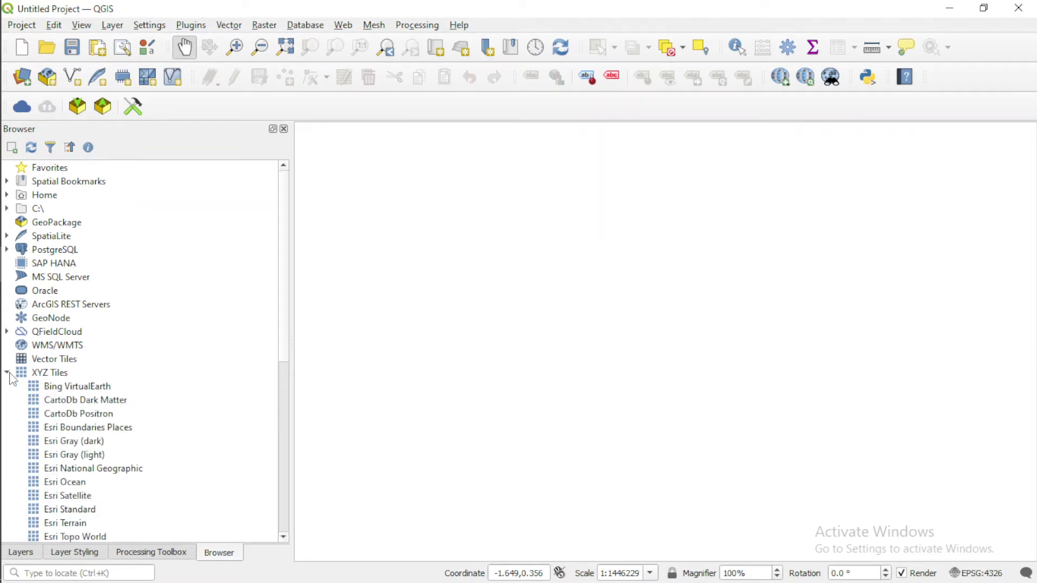
pyautogui.scroll(-3, 98, 393)
pyautogui.scroll(-3, 98, 391)
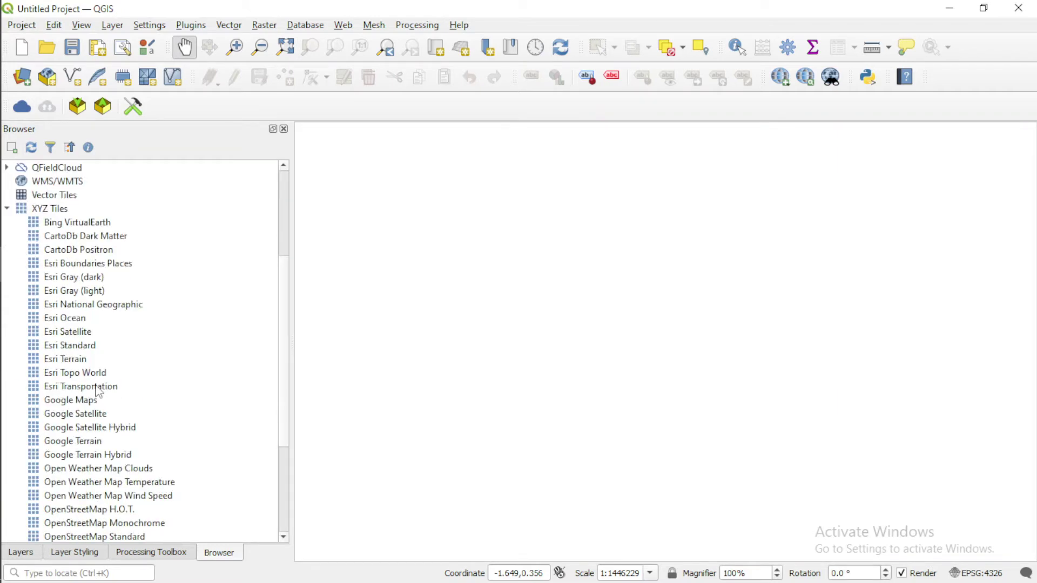
pyautogui.scroll(2, 101, 379)
pyautogui.scroll(-4, 102, 389)
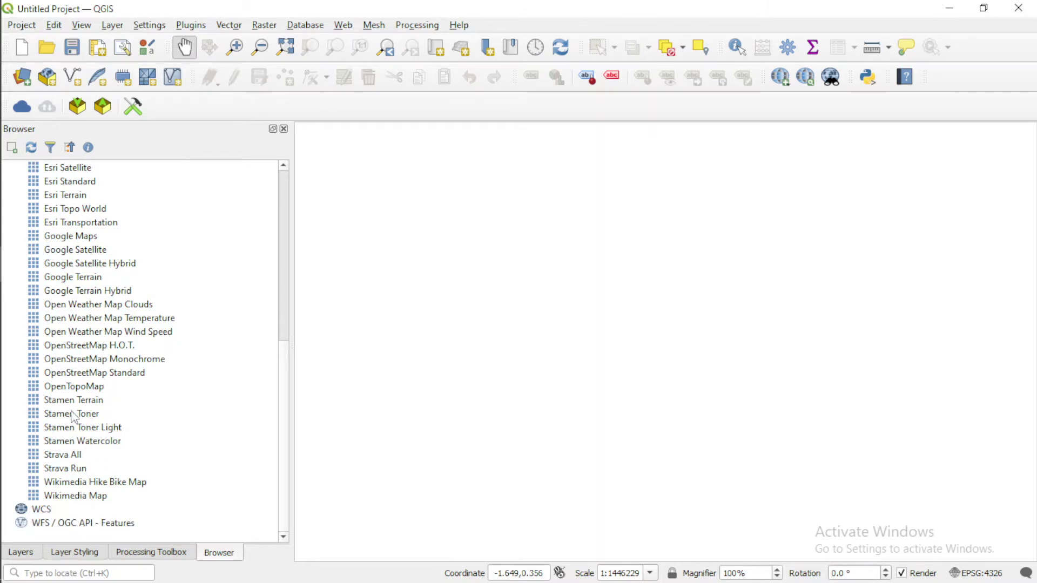
pyautogui.scroll(3, 81, 294)
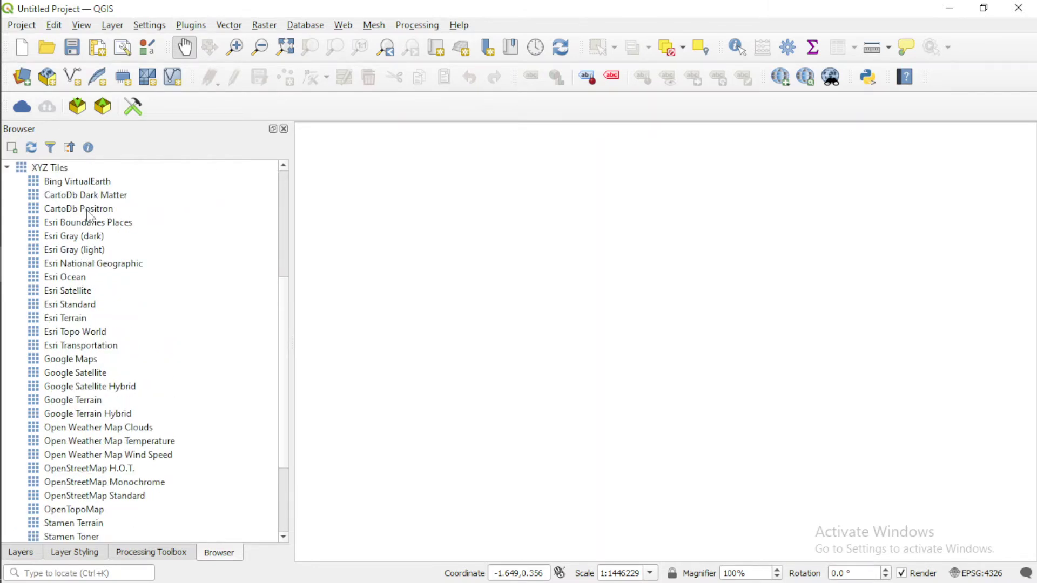
pyautogui.scroll(1, 80, 216)
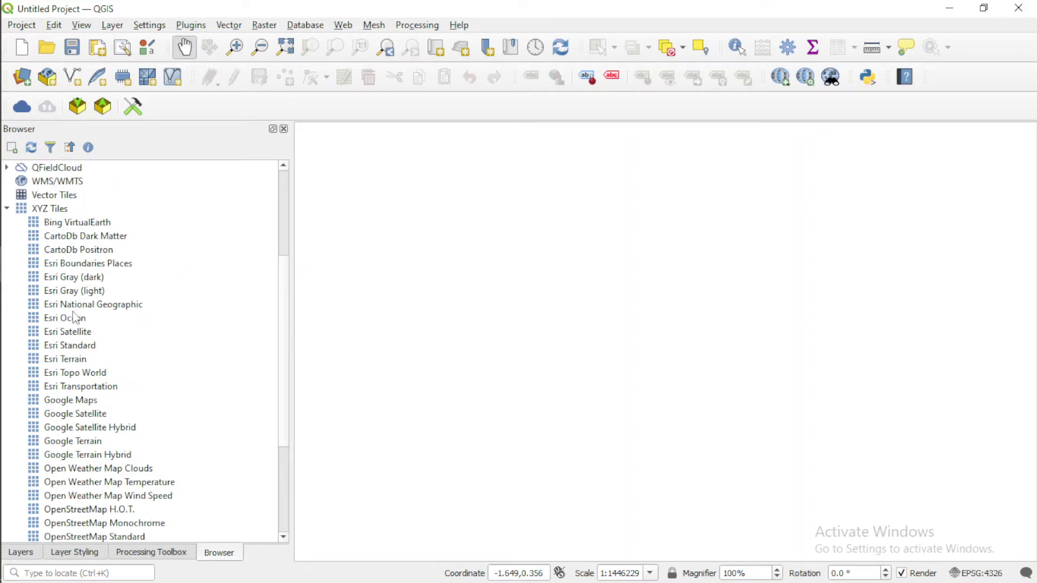
pyautogui.click(78, 405)
pyautogui.rightClick(81, 405)
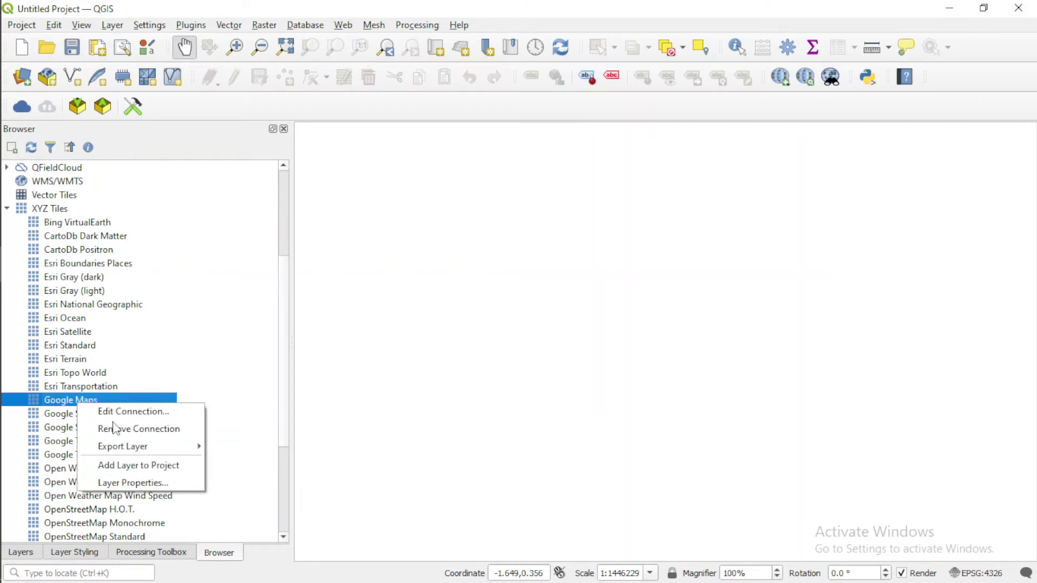
pyautogui.click(125, 465)
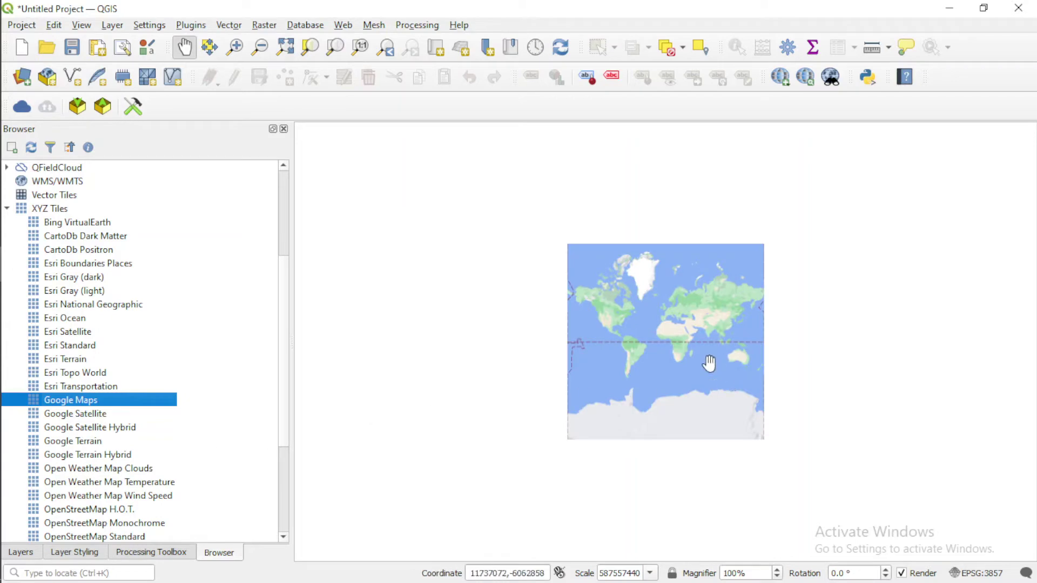
# Locate Owode Ede in southwestern Nigeria on the basemap and frame the area around Owode Market.
pyautogui.scroll(2, 679, 348)
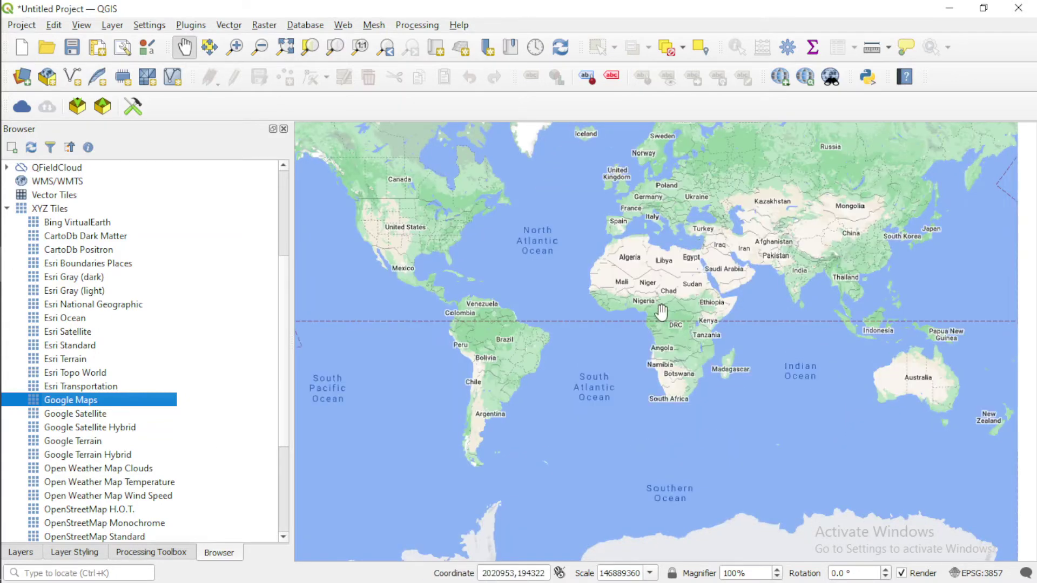
pyautogui.scroll(1, 648, 305)
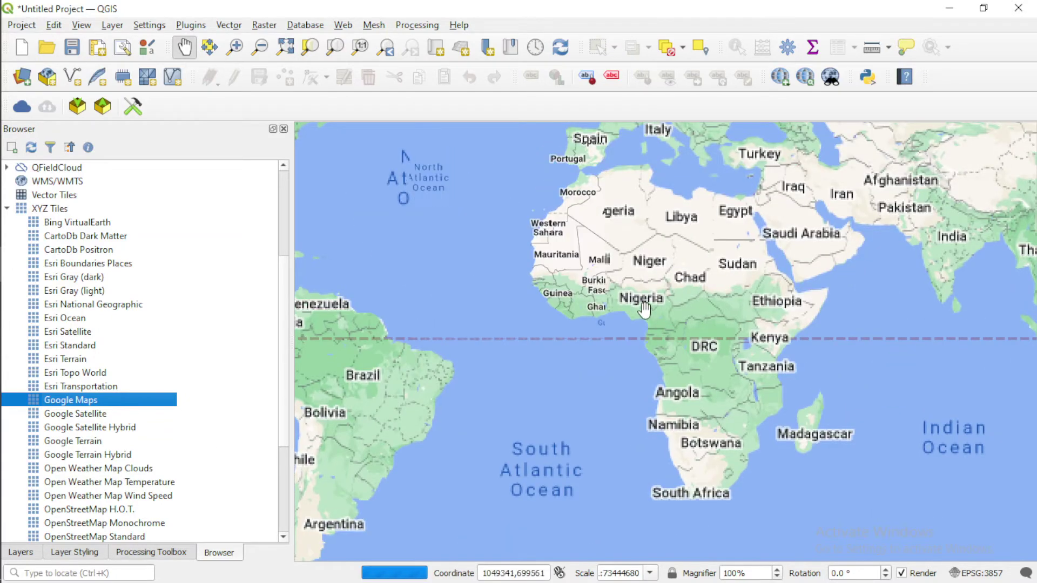
pyautogui.scroll(2, 643, 309)
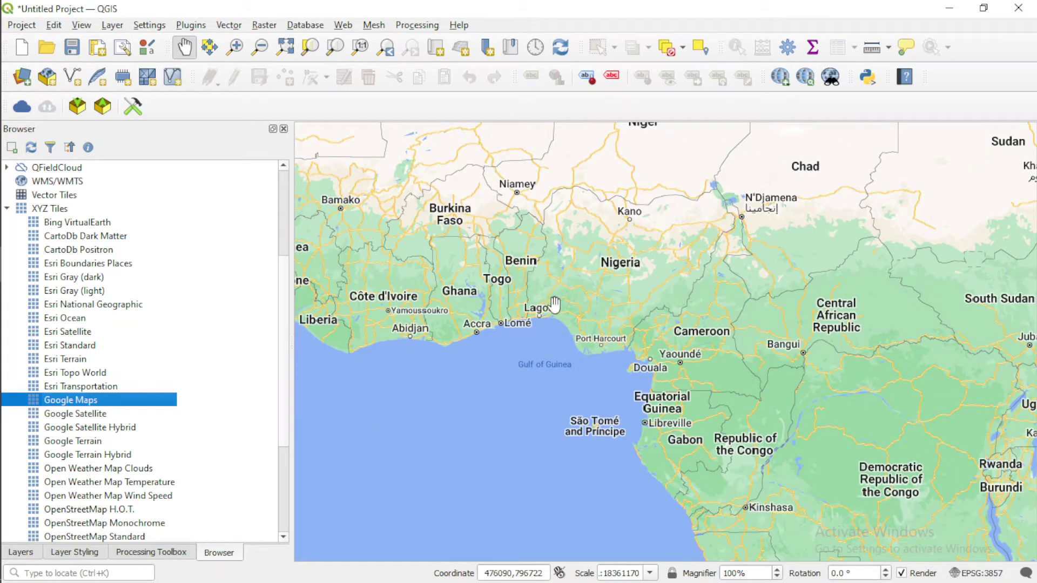
pyautogui.scroll(2, 556, 306)
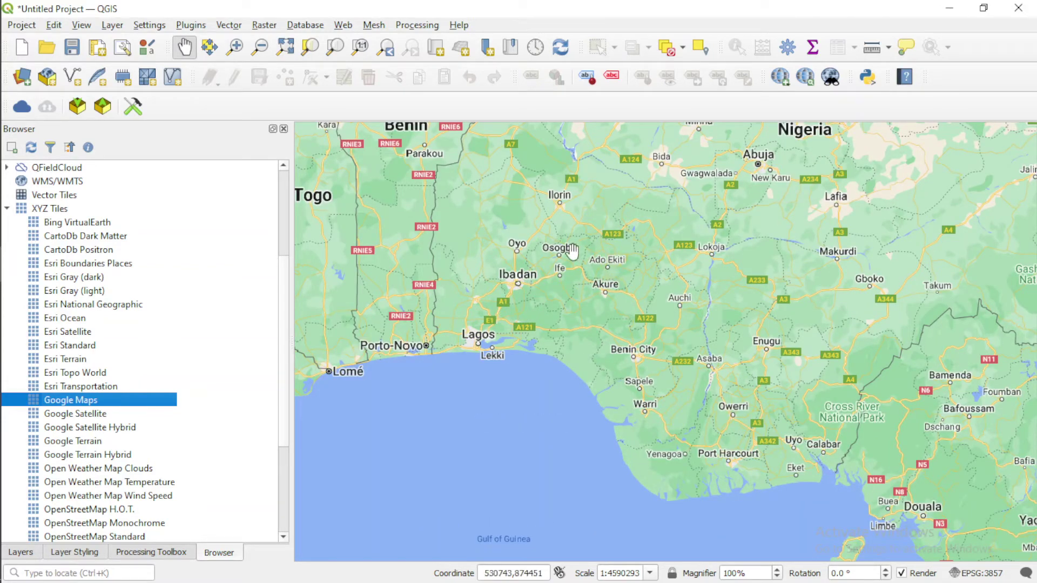
pyautogui.scroll(3, 558, 268)
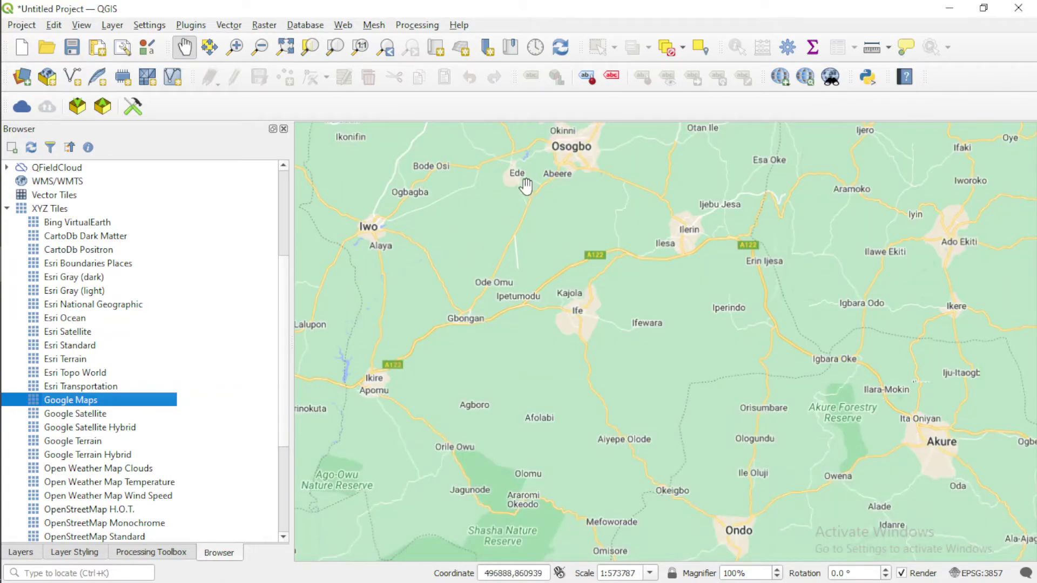
pyautogui.moveTo(525, 185); pyautogui.dragTo(504, 288)
pyautogui.scroll(2, 504, 289)
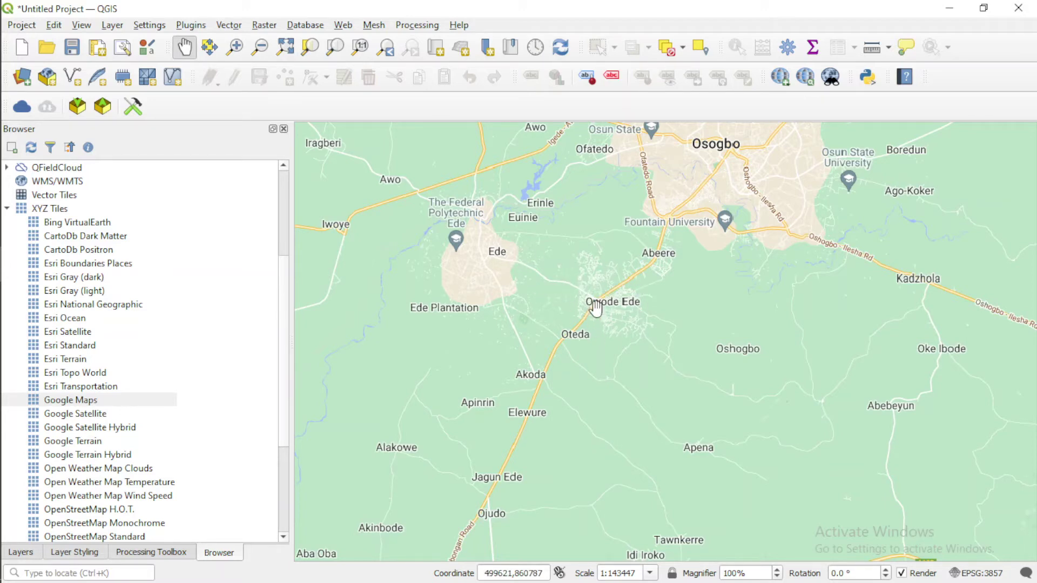
pyautogui.scroll(2, 598, 300)
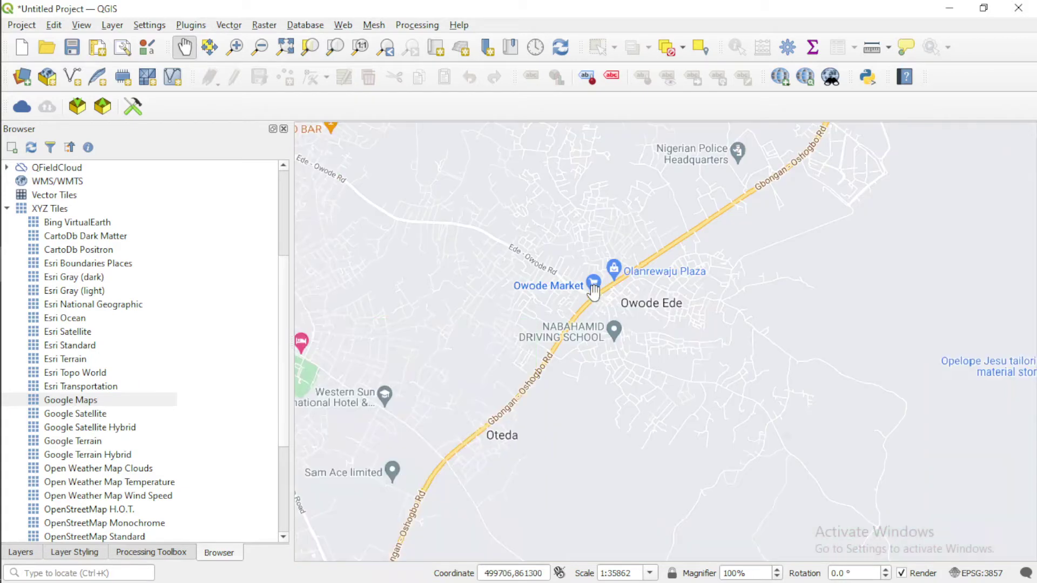
pyautogui.moveTo(597, 230); pyautogui.dragTo(596, 347)
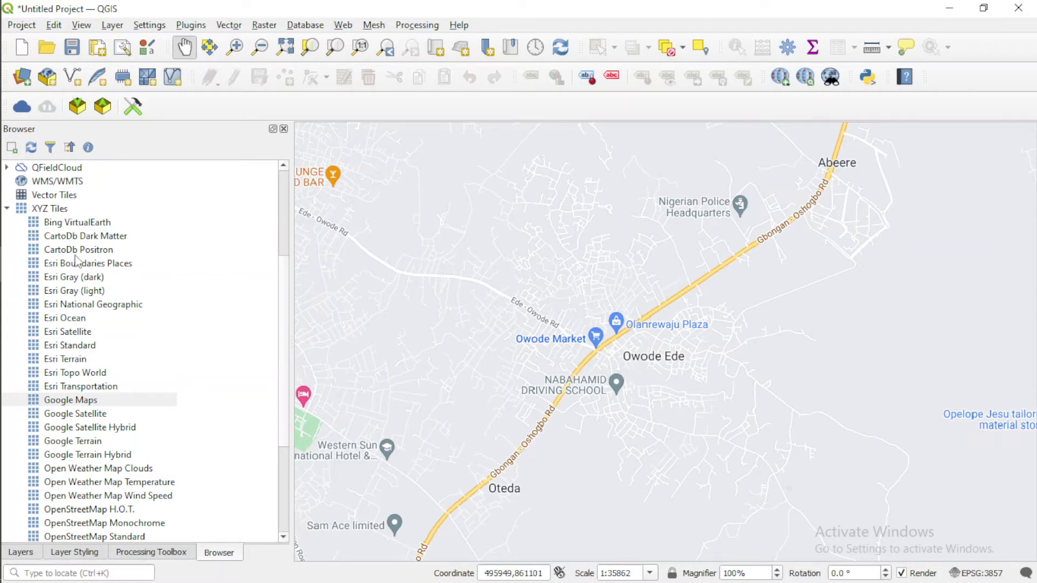
# View the saved owode.PNG screenshot from the Desktop, then return to QGIS and compare it with the Owode Ede basemap area.
pyautogui.click(949, 9)
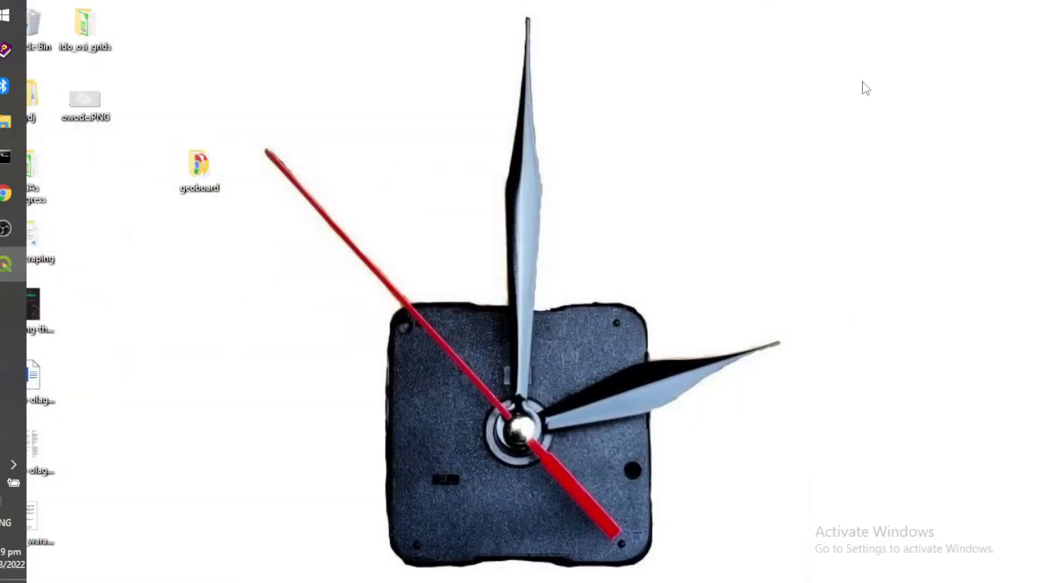
pyautogui.doubleClick(81, 116)
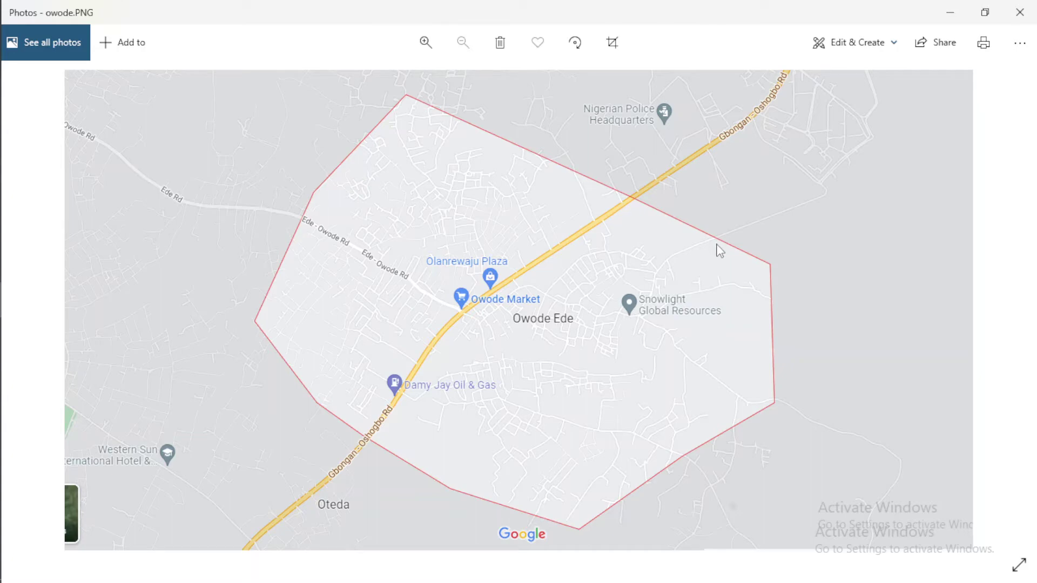
pyautogui.click(951, 12)
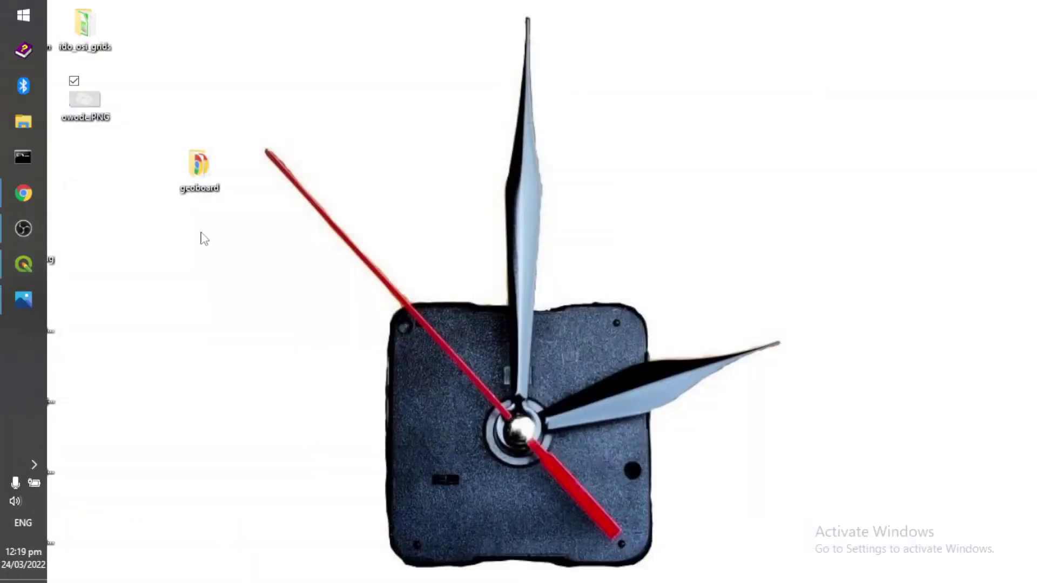
pyautogui.click(24, 264)
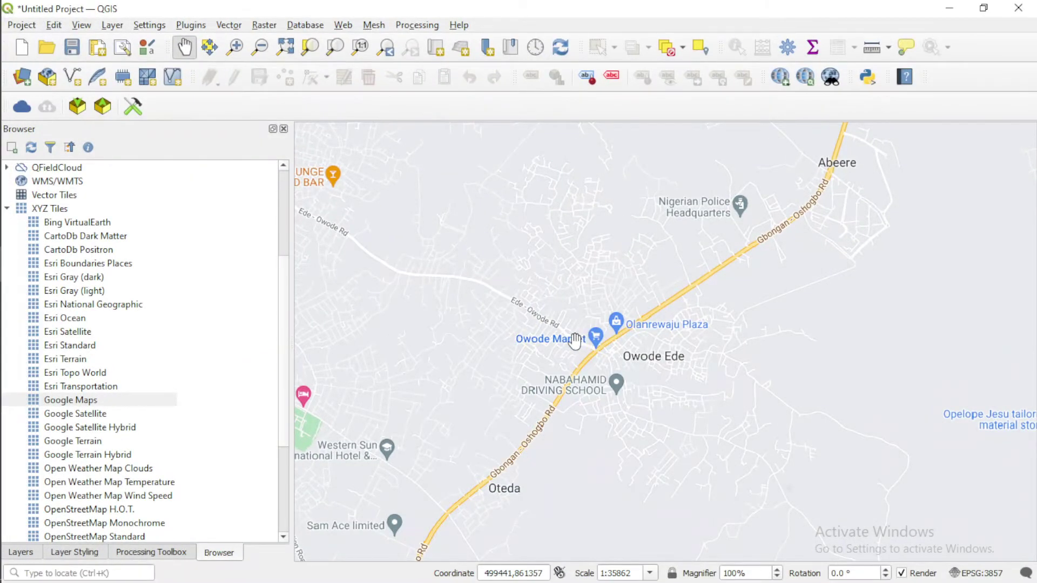
pyautogui.moveTo(634, 358); pyautogui.dragTo(664, 362)
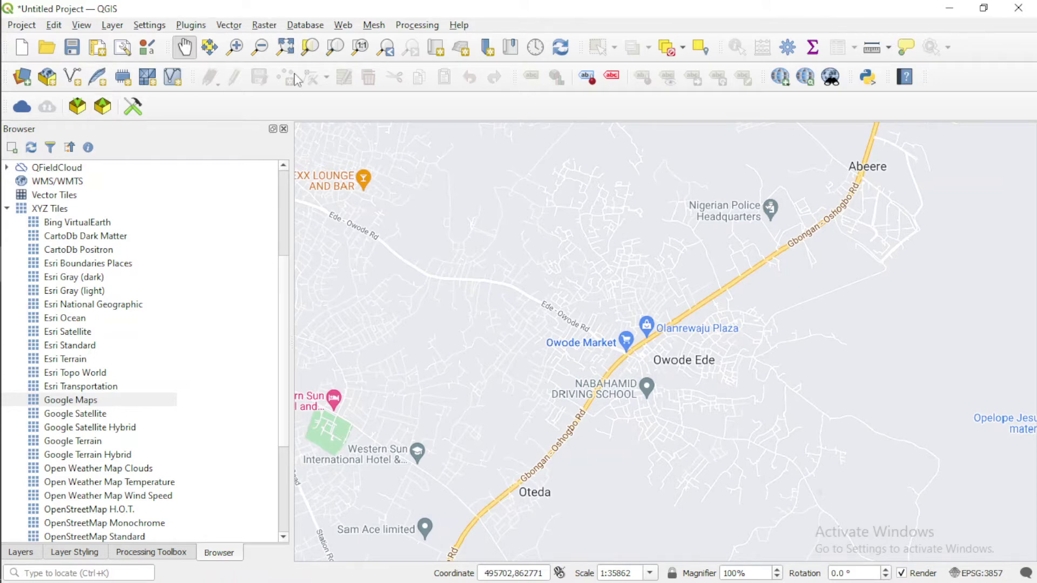
# Launch the Georeferencer and load owode.PNG from the Desktop as the raster.
pyautogui.click(256, 27)
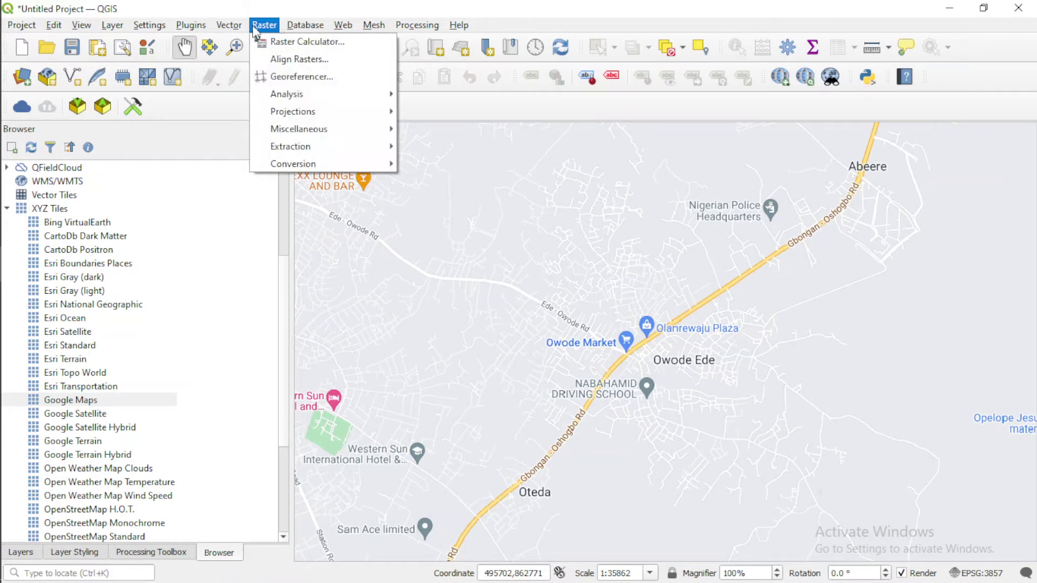
pyautogui.click(349, 79)
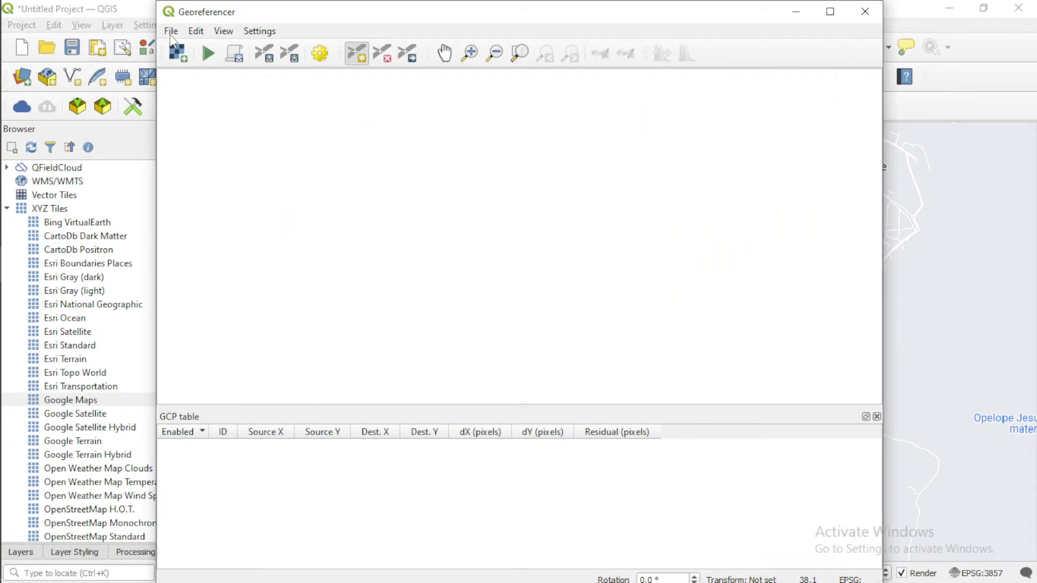
pyautogui.click(182, 60)
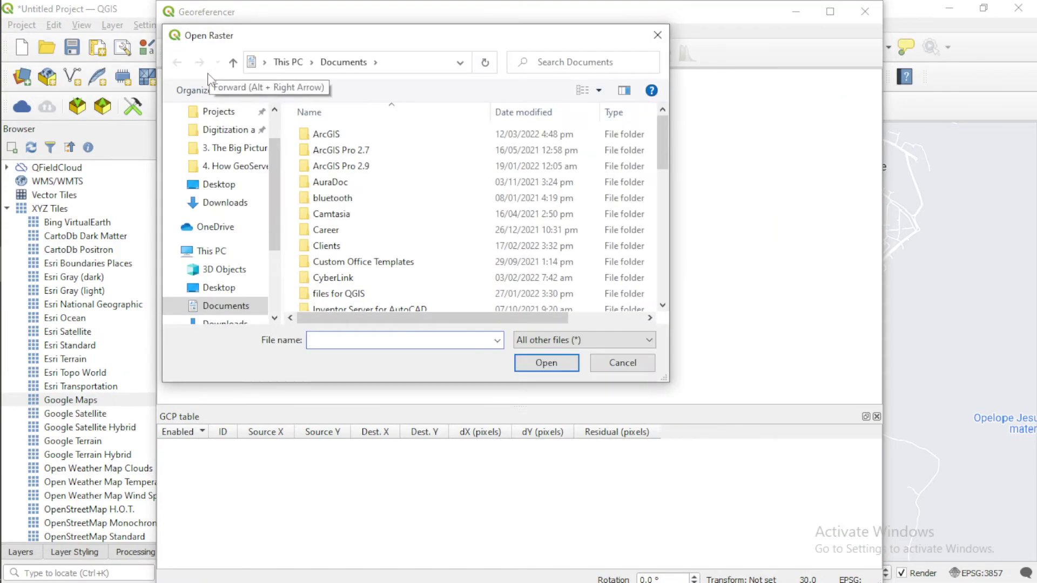
pyautogui.click(212, 189)
pyautogui.scroll(-2, 448, 249)
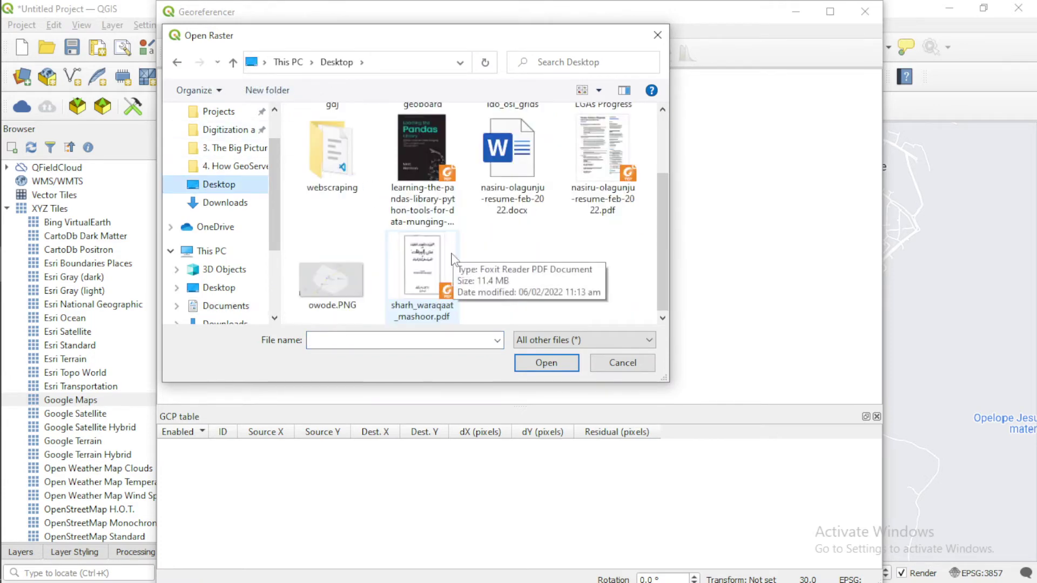
pyautogui.click(345, 285)
pyautogui.click(553, 362)
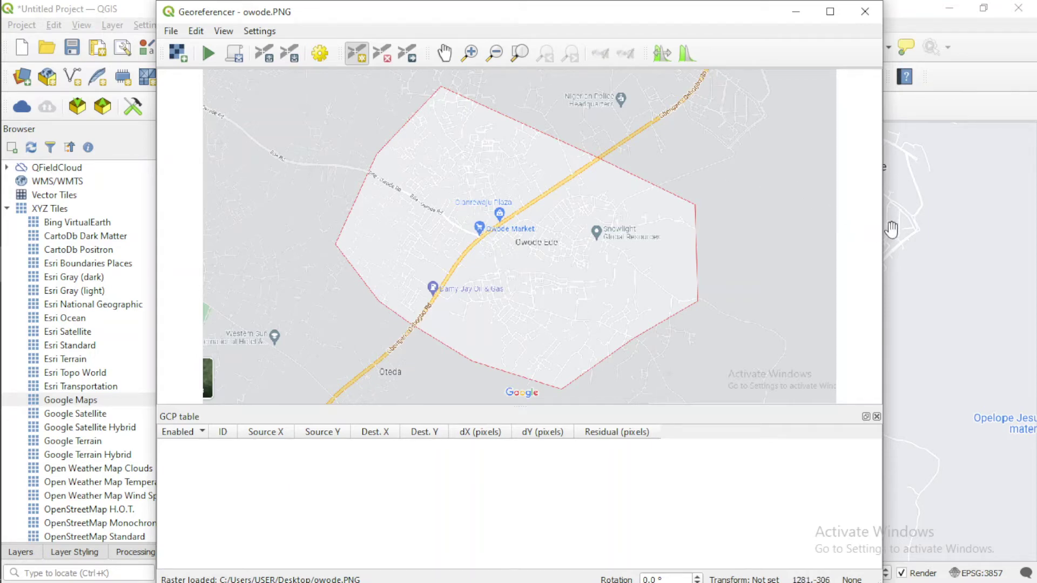
# Place a ground control point on the tip of the Owode Market marker beside the main road in the owode.PNG image.
pyautogui.moveTo(688, 17); pyautogui.dragTo(701, 65)
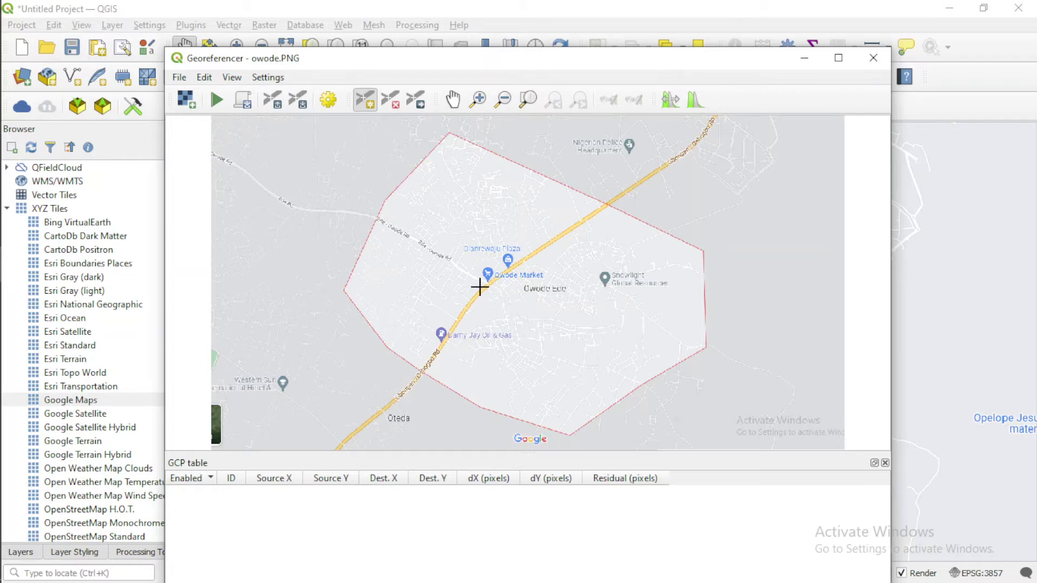
pyautogui.scroll(3, 491, 279)
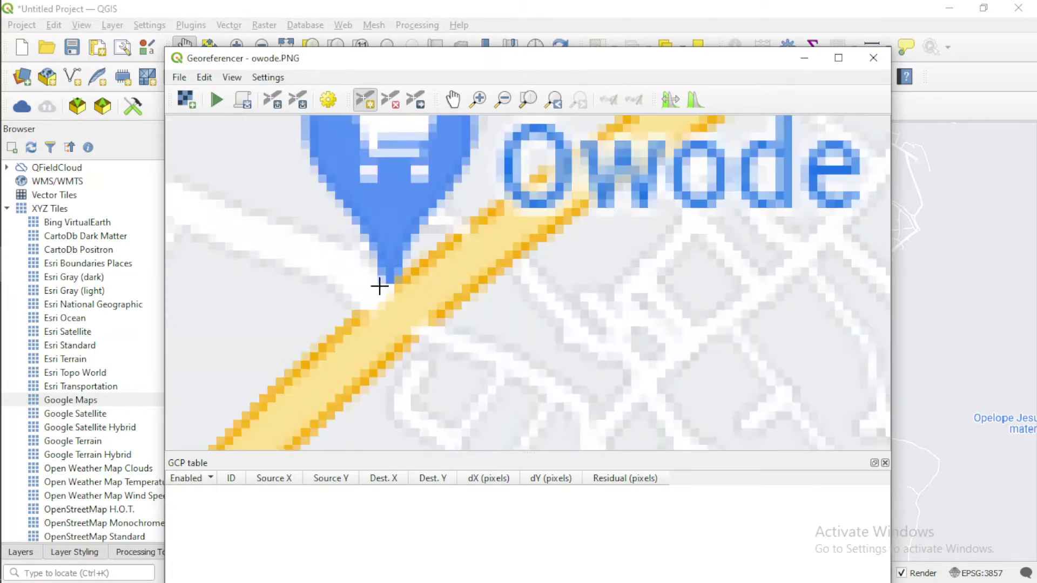
pyautogui.scroll(-1, 394, 276)
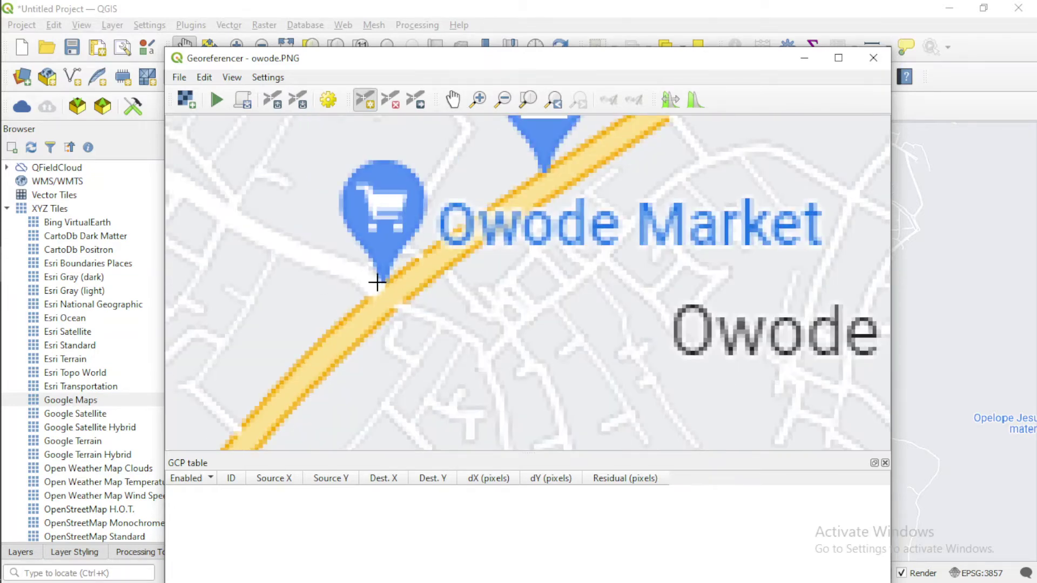
pyautogui.scroll(-1, 379, 286)
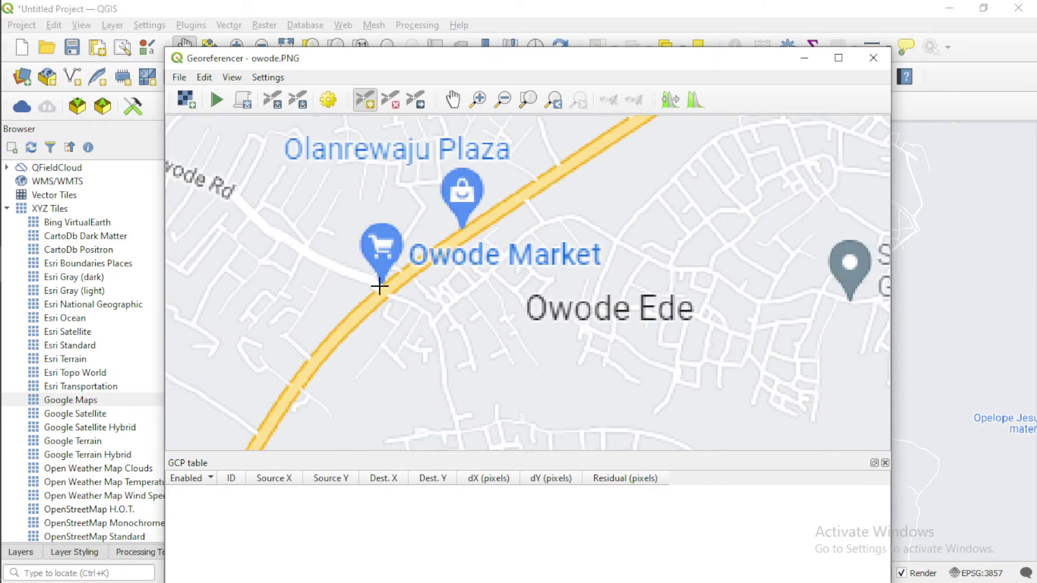
pyautogui.scroll(2, 380, 286)
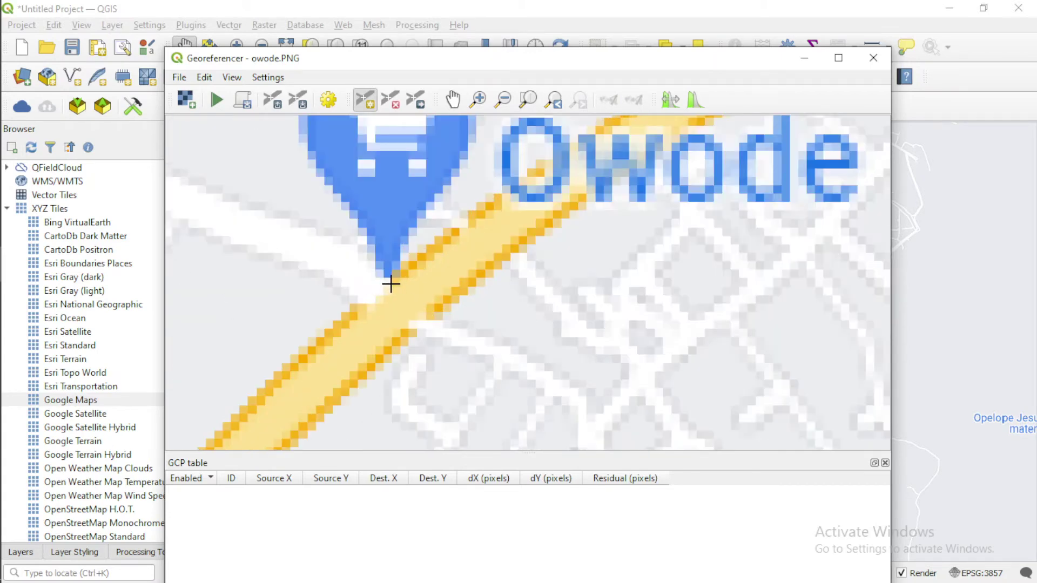
pyautogui.click(390, 283)
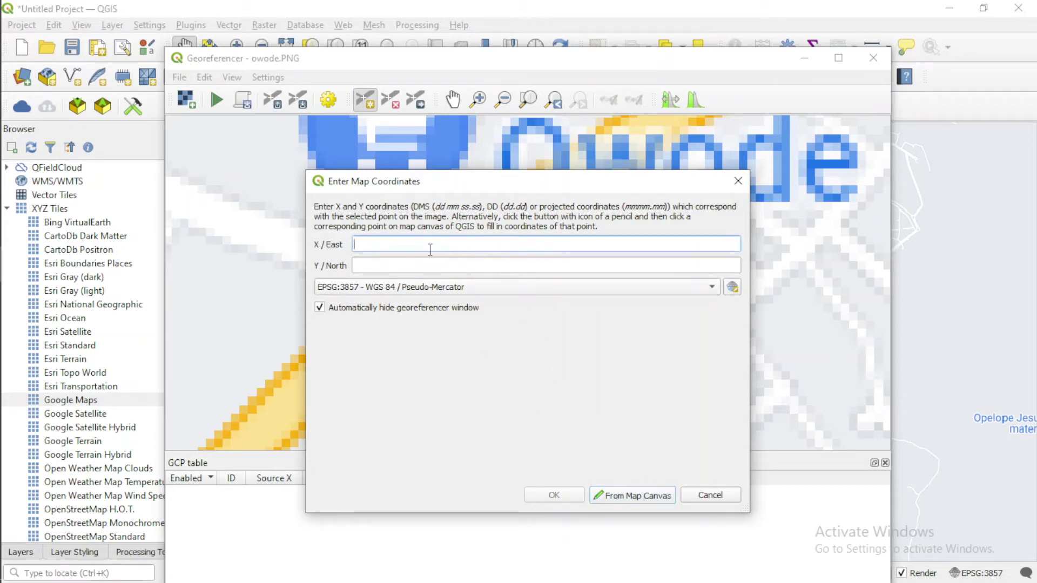
# Match the Owode Market control point to the tip of the Owode Market marker on the basemap and accept its coordinates.
pyautogui.click(403, 267)
pyautogui.click(411, 267)
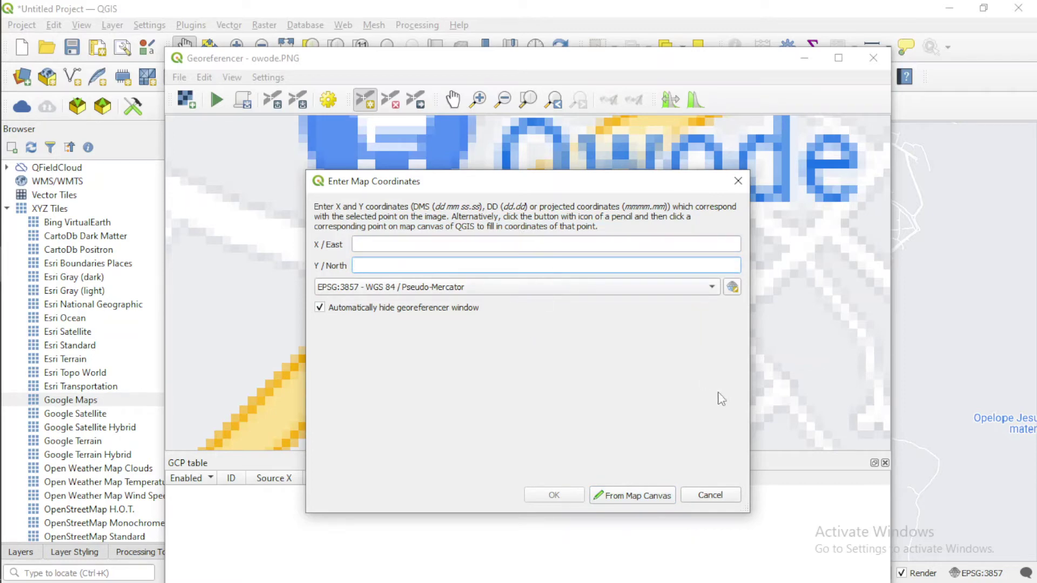
pyautogui.click(670, 495)
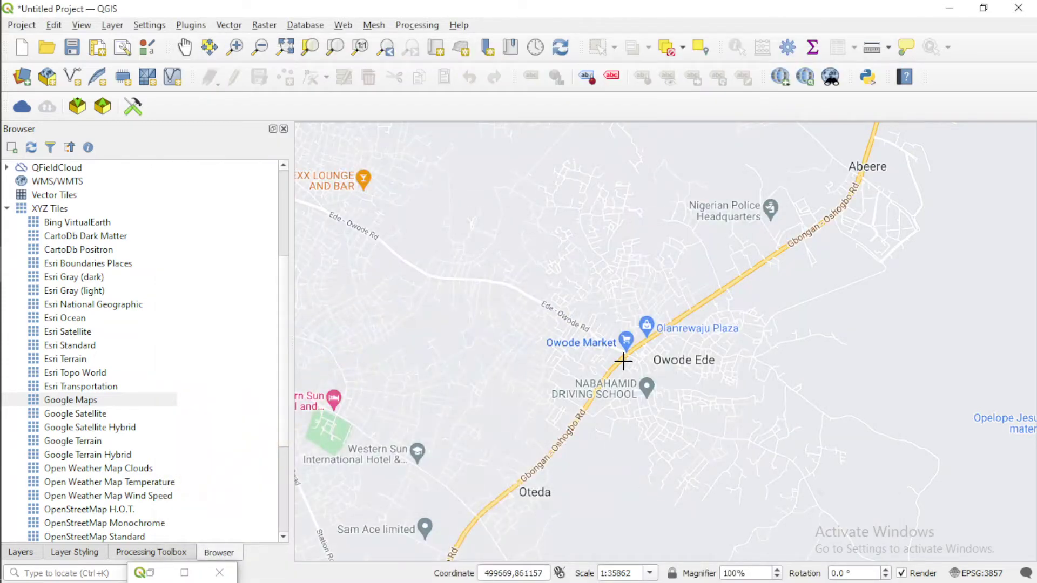
pyautogui.scroll(3, 625, 349)
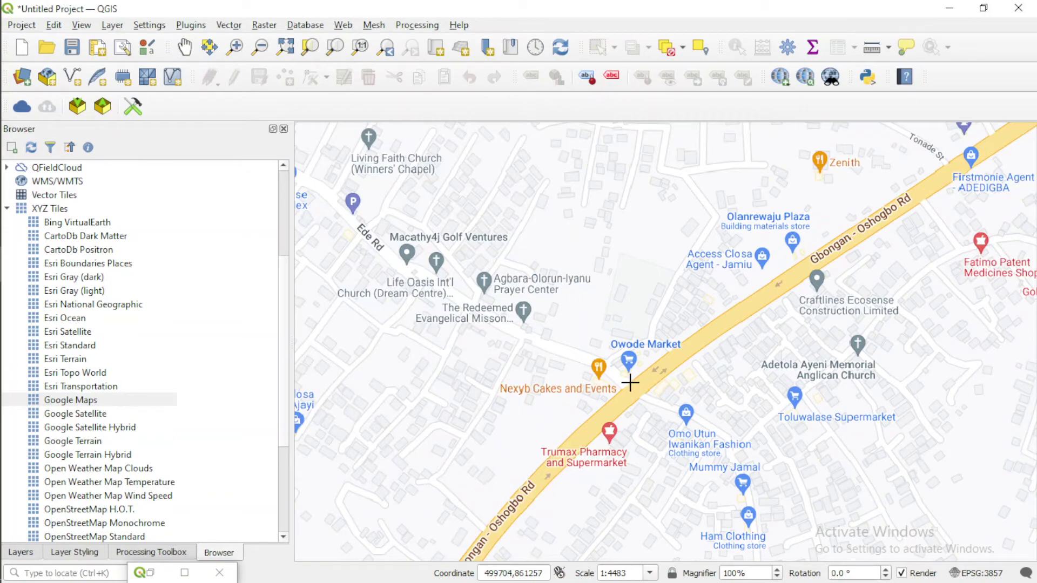
pyautogui.scroll(-2, 630, 383)
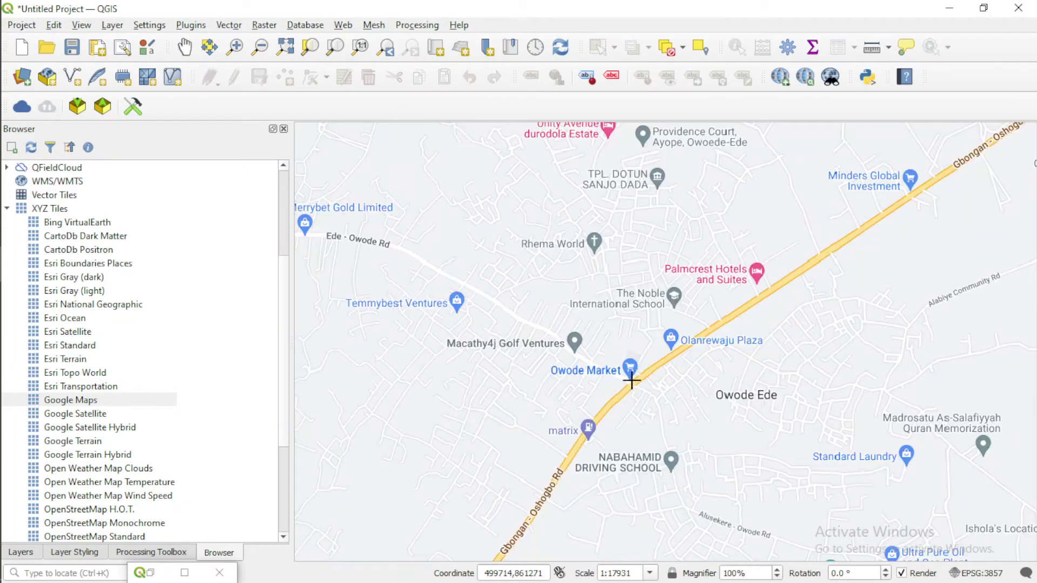
pyautogui.click(630, 380)
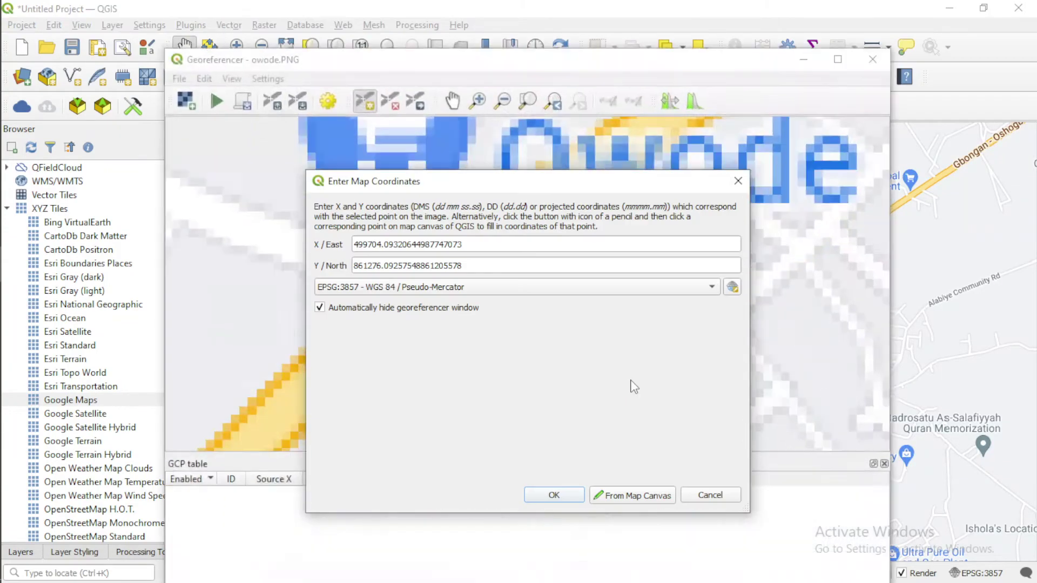
pyautogui.click(566, 495)
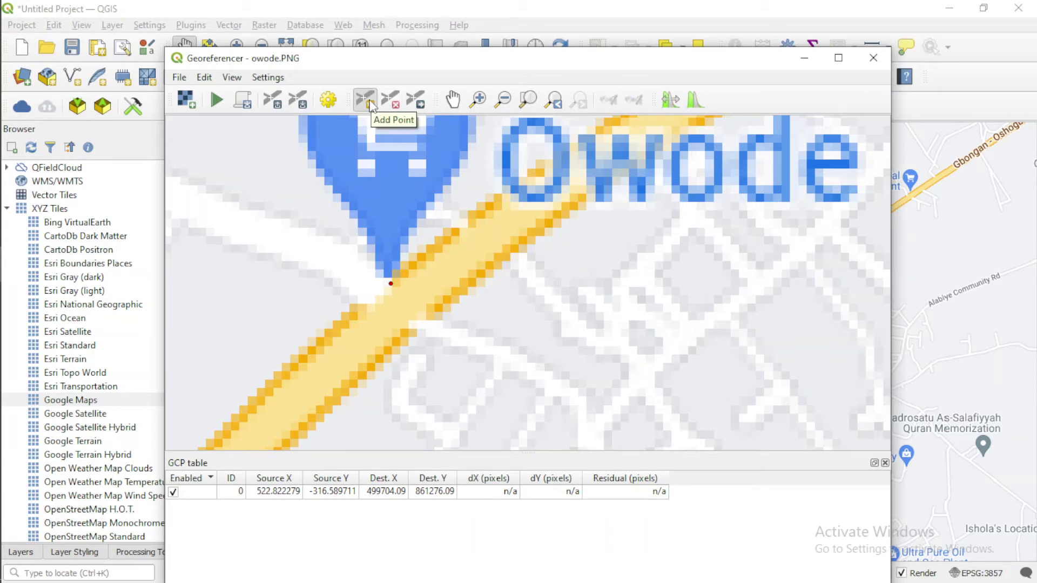
# Place a second control point on the road junction just north of Snowlight Global Resources in the owode.PNG image.
pyautogui.scroll(-4, 403, 289)
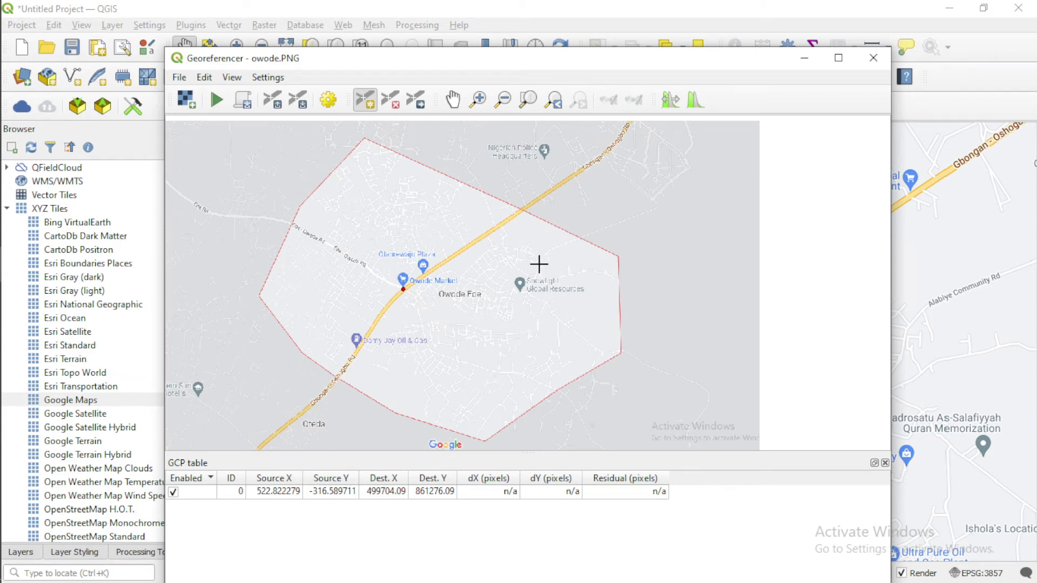
pyautogui.scroll(2, 541, 261)
pyautogui.scroll(2, 535, 263)
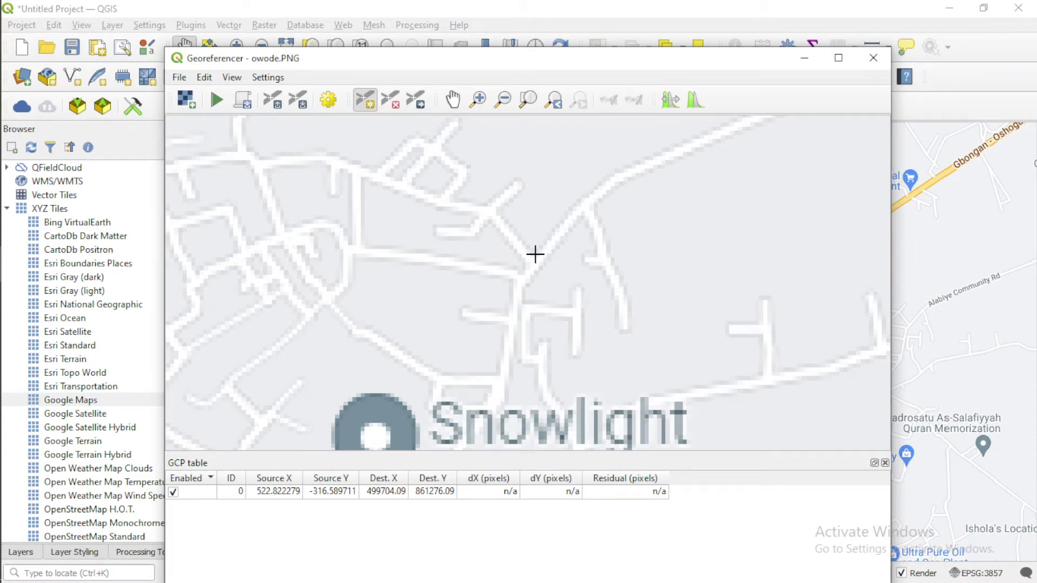
pyautogui.click(533, 254)
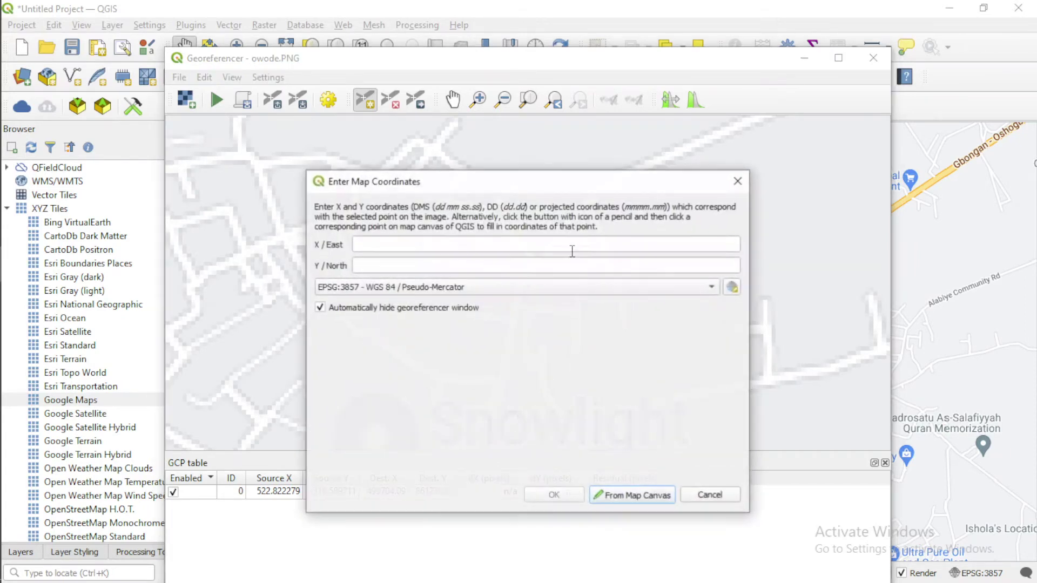
# Match the second control point to the same junction at the start of Alabiye Community Rd on the basemap and accept its coordinates.
pyautogui.click(647, 500)
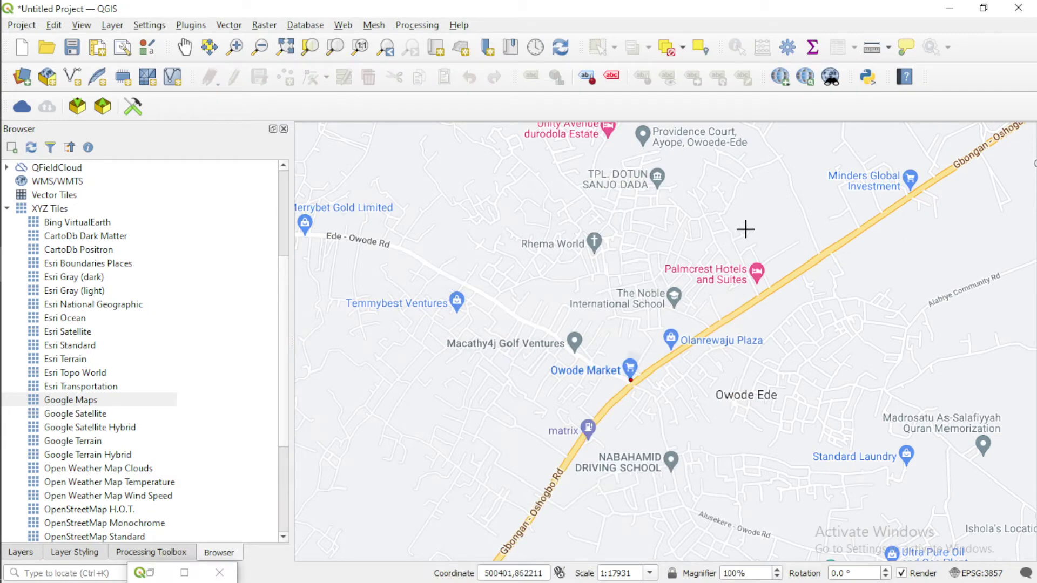
pyautogui.scroll(-3, 747, 228)
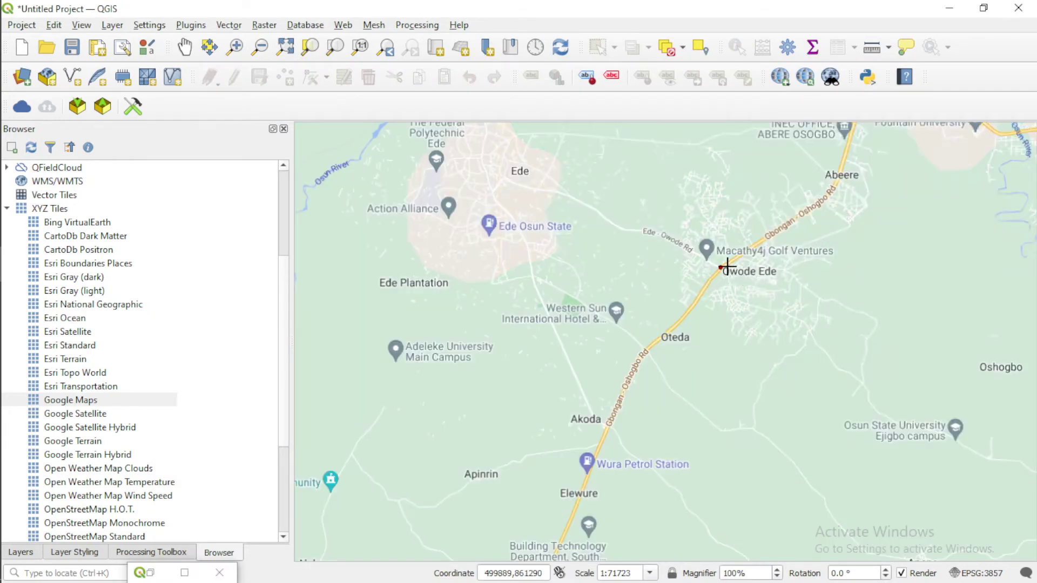
pyautogui.scroll(1, 724, 268)
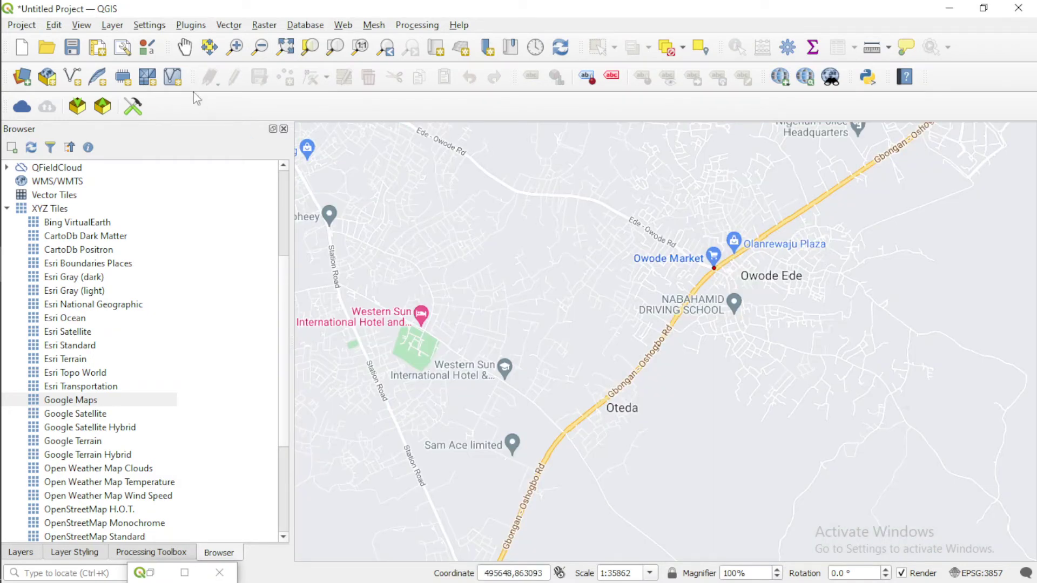
pyautogui.click(185, 48)
pyautogui.moveTo(784, 263); pyautogui.dragTo(623, 367)
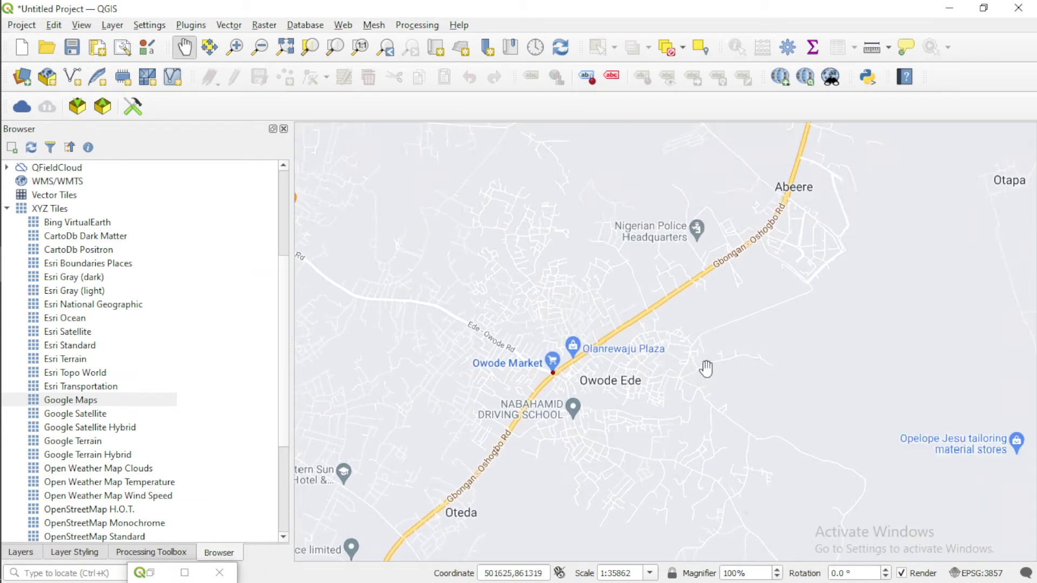
pyautogui.doubleClick(183, 571)
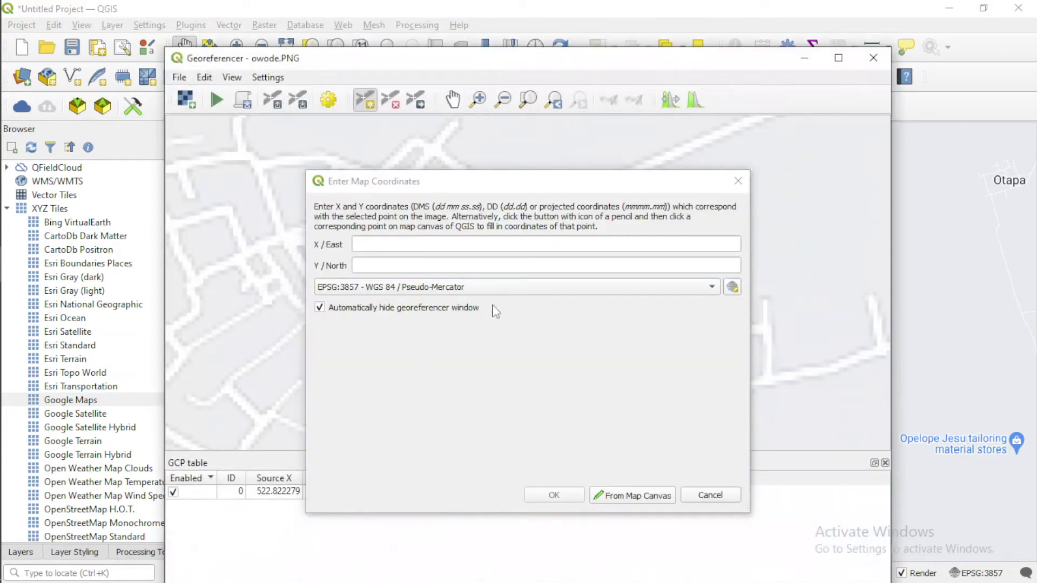
pyautogui.moveTo(583, 189); pyautogui.dragTo(247, 138)
pyautogui.click(313, 442)
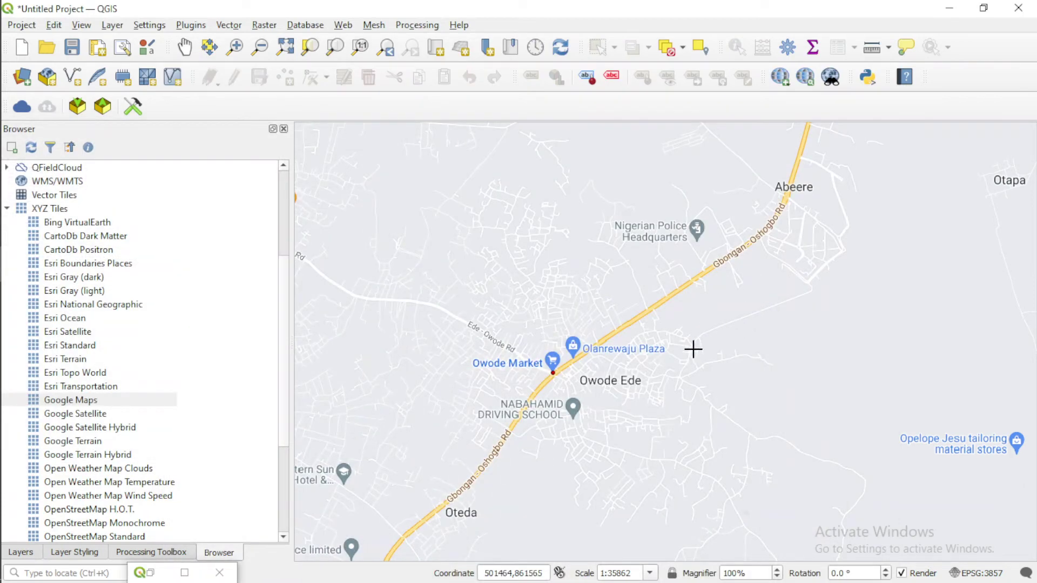
pyautogui.scroll(2, 693, 349)
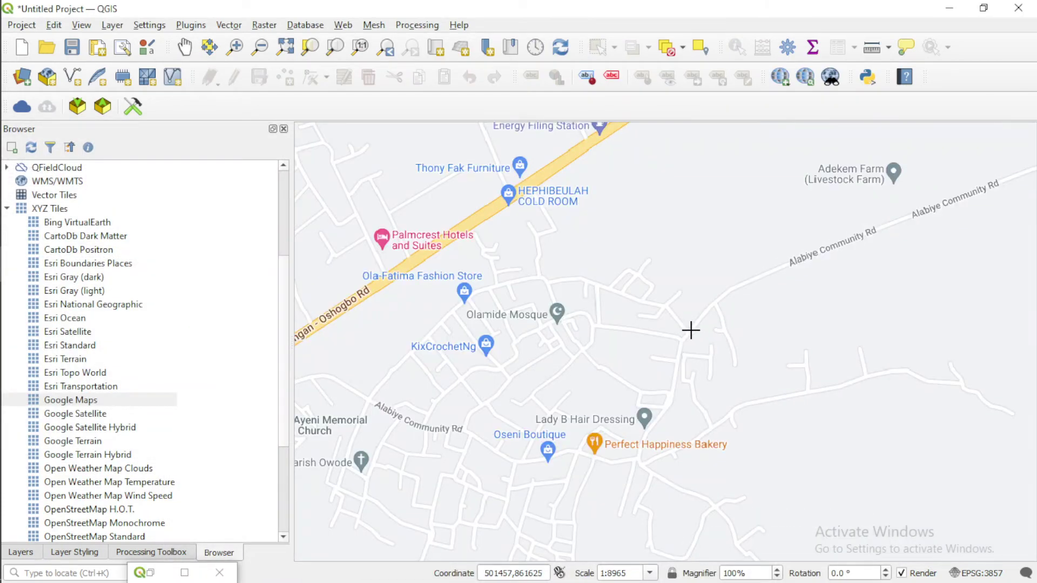
pyautogui.scroll(-1, 689, 336)
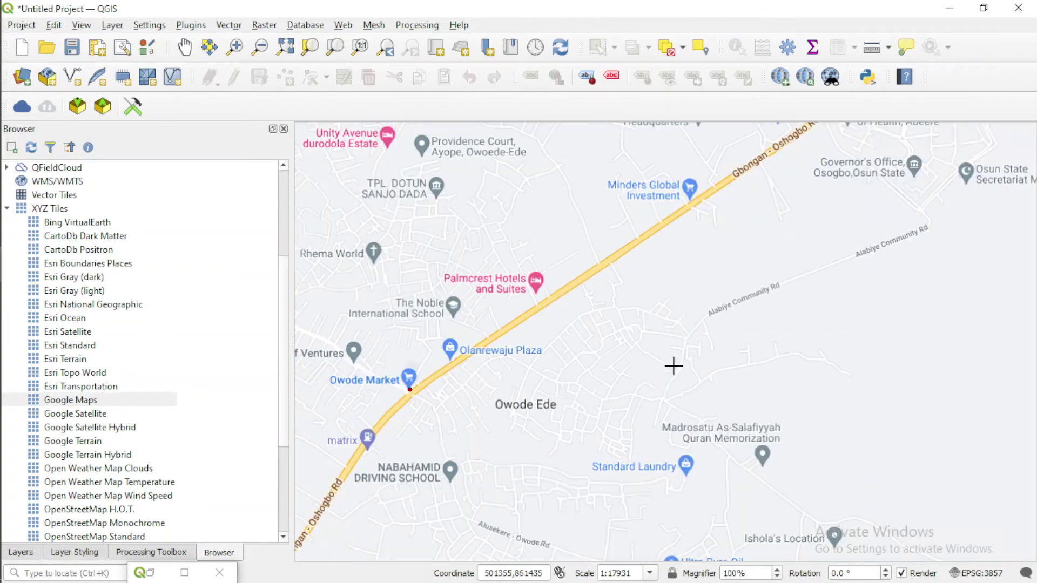
pyautogui.click(690, 333)
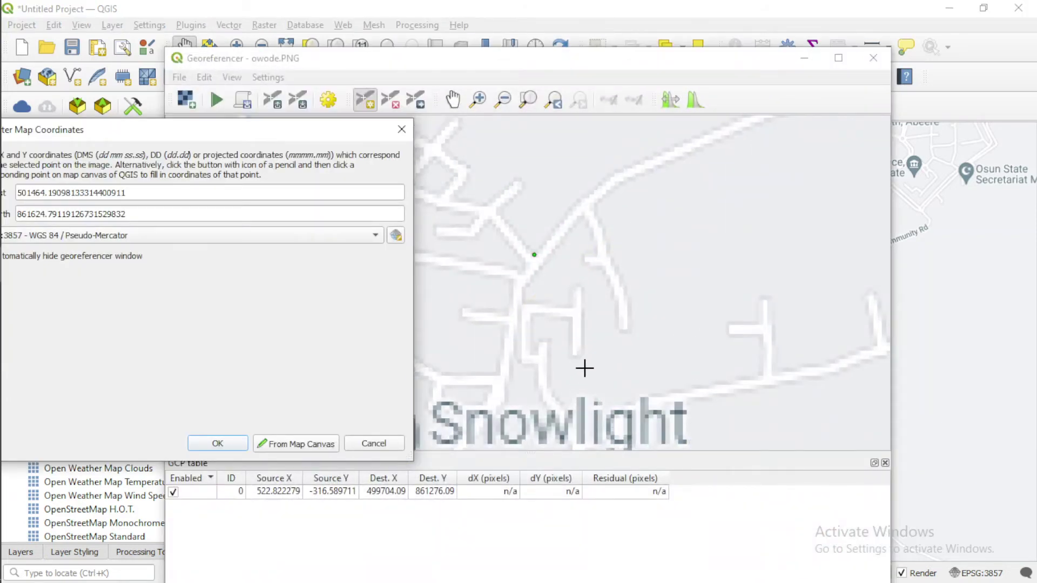
pyautogui.scroll(-3, 584, 368)
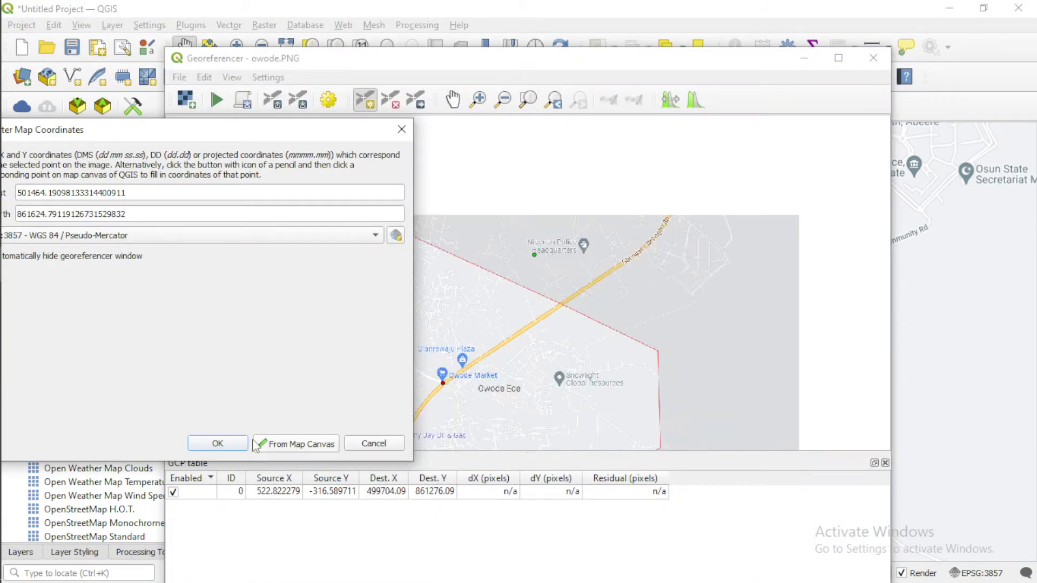
pyautogui.click(218, 443)
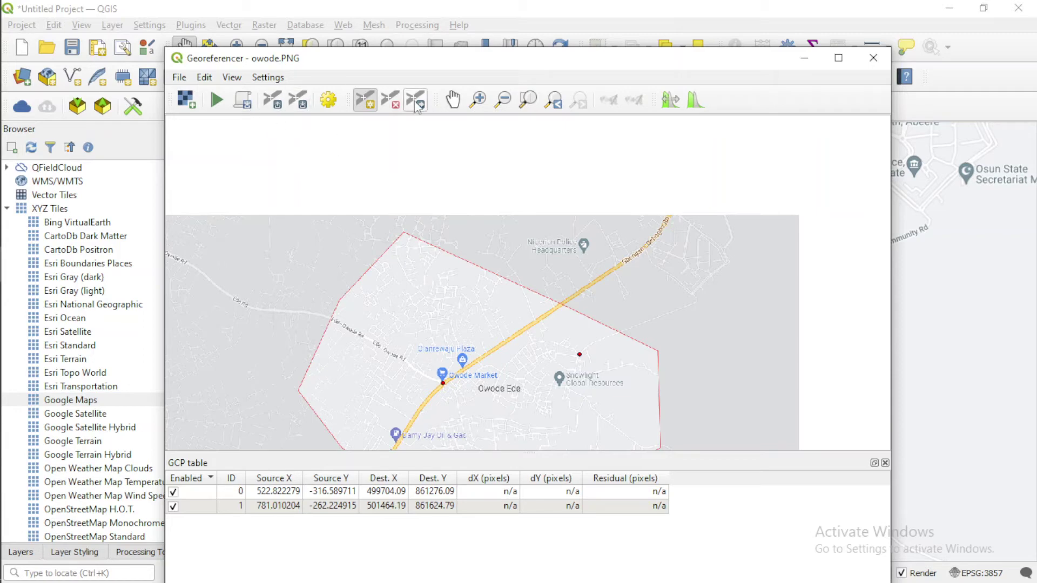
# Examine the northwestern part of owode.PNG alongside the basemap, moving the Georeferencer window aside, to find a third matching feature.
pyautogui.click(452, 100)
pyautogui.moveTo(388, 320); pyautogui.dragTo(527, 232)
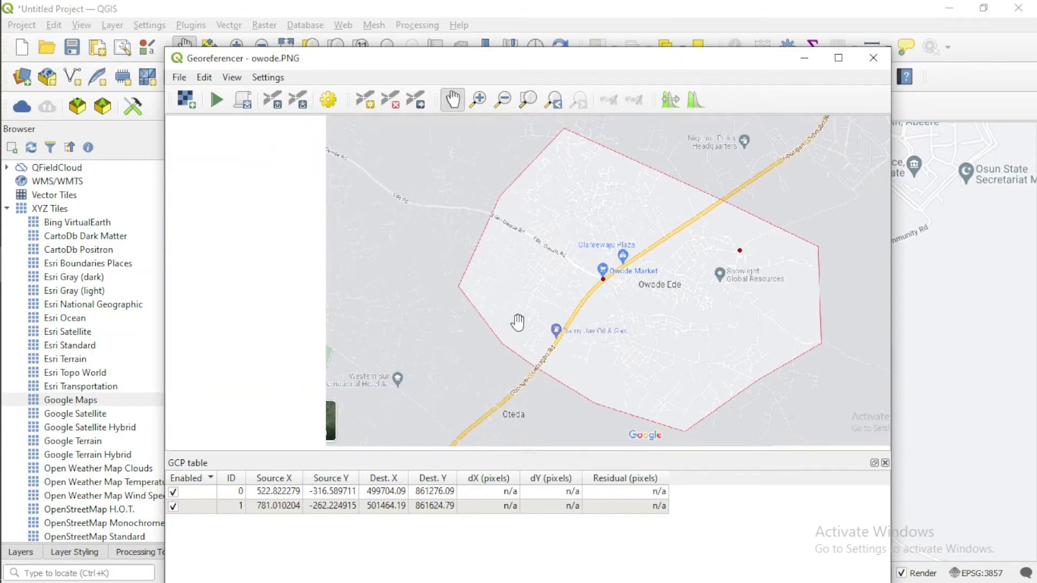
pyautogui.scroll(3, 518, 322)
pyautogui.scroll(-3, 479, 267)
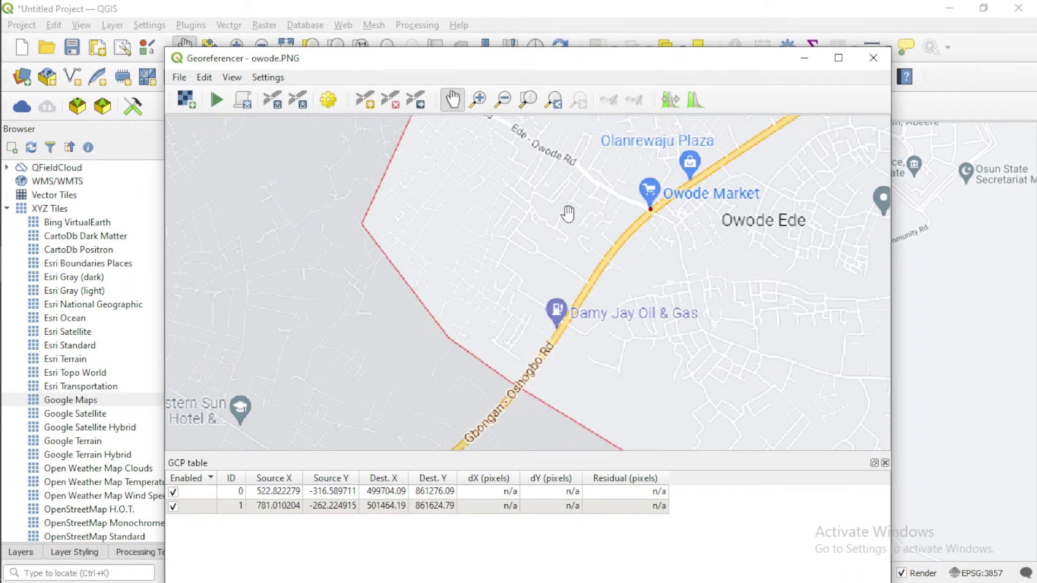
pyautogui.moveTo(567, 215); pyautogui.dragTo(479, 480)
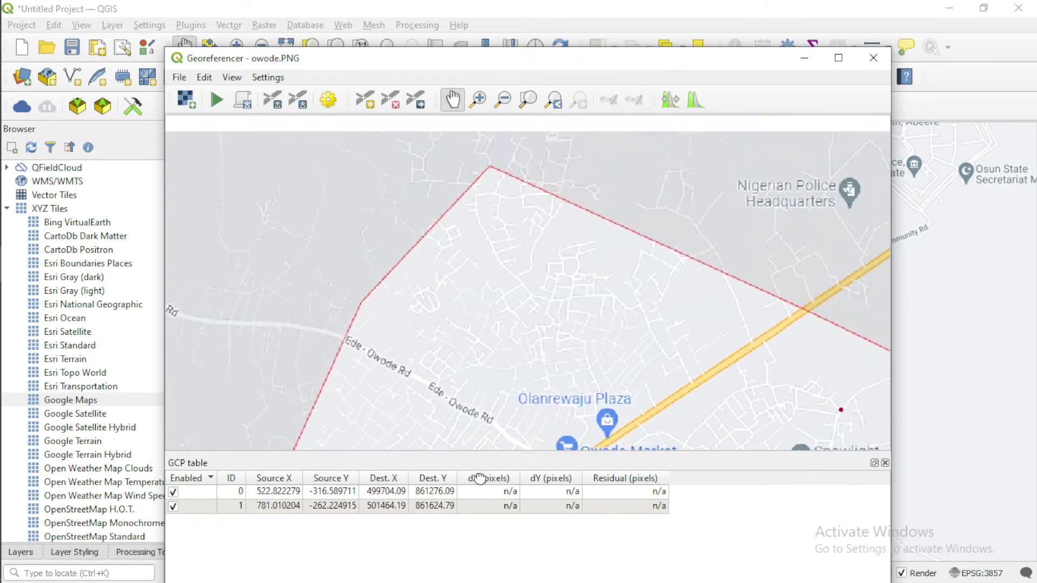
pyautogui.scroll(1, 516, 280)
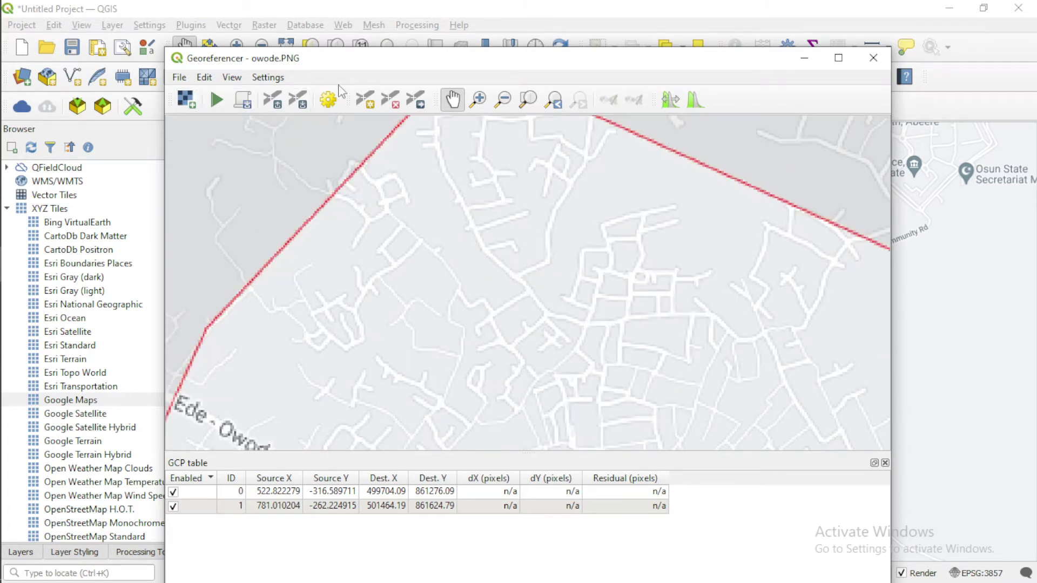
pyautogui.moveTo(354, 59); pyautogui.dragTo(162, 394)
pyautogui.scroll(-1, 471, 258)
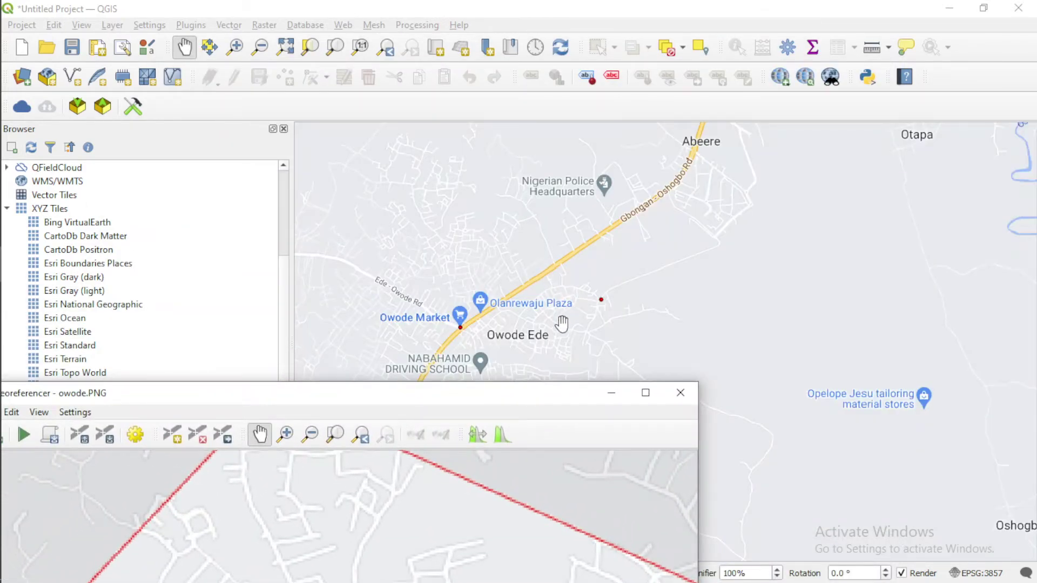
pyautogui.moveTo(562, 324); pyautogui.dragTo(683, 271)
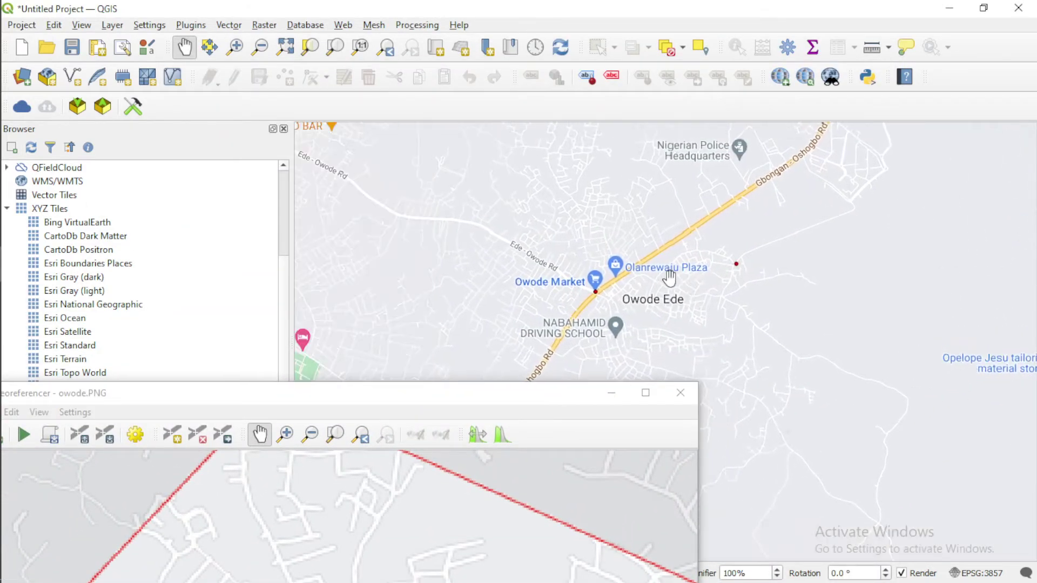
pyautogui.scroll(-2, 278, 488)
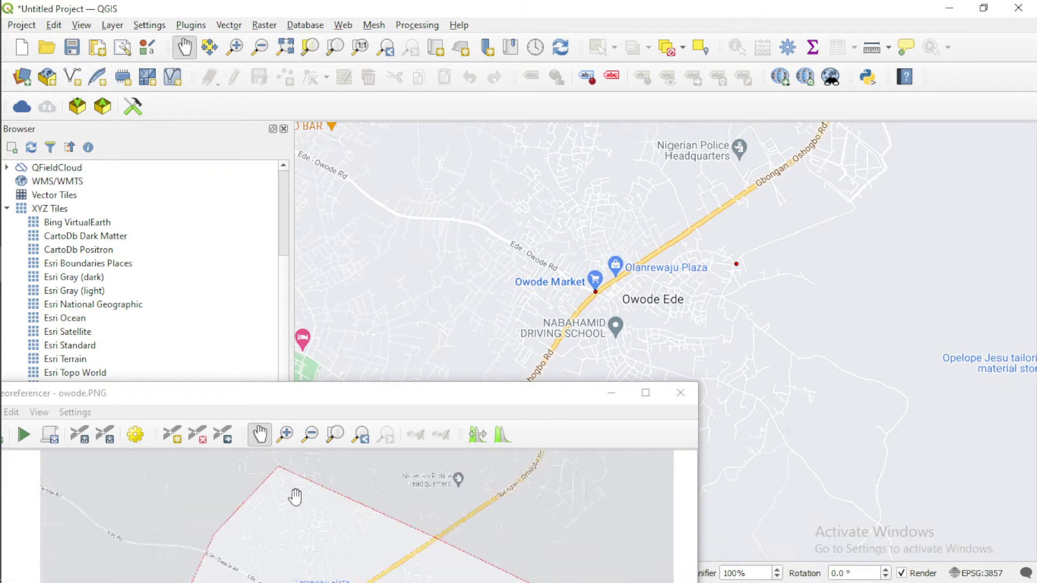
pyautogui.moveTo(294, 398); pyautogui.dragTo(262, 304)
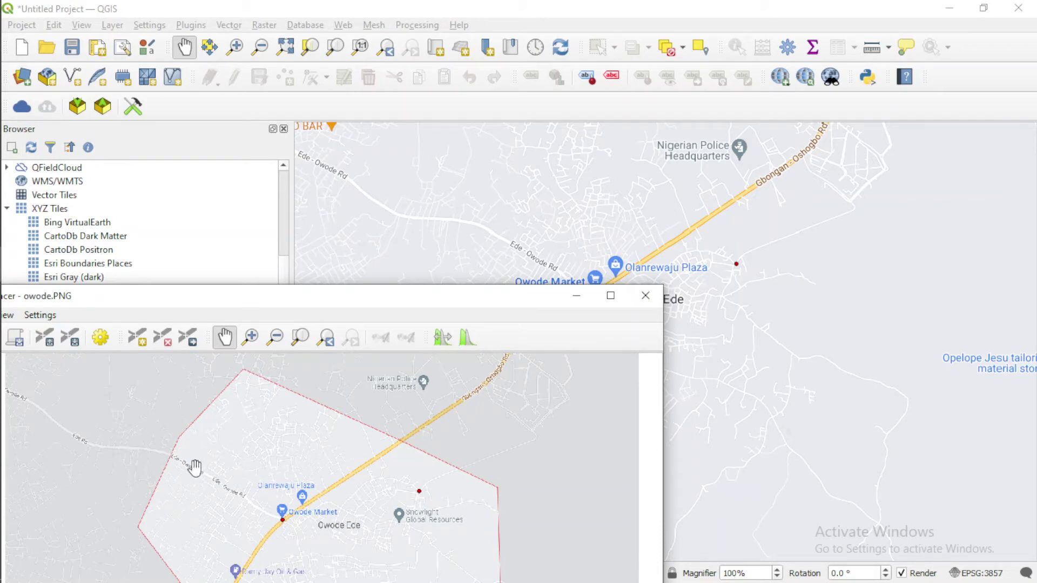
# Place a third control point on the road junction inside the northwestern boundary, north of Ede - Owode Rd, in the image.
pyautogui.scroll(2, 198, 465)
pyautogui.moveTo(216, 453); pyautogui.dragTo(237, 580)
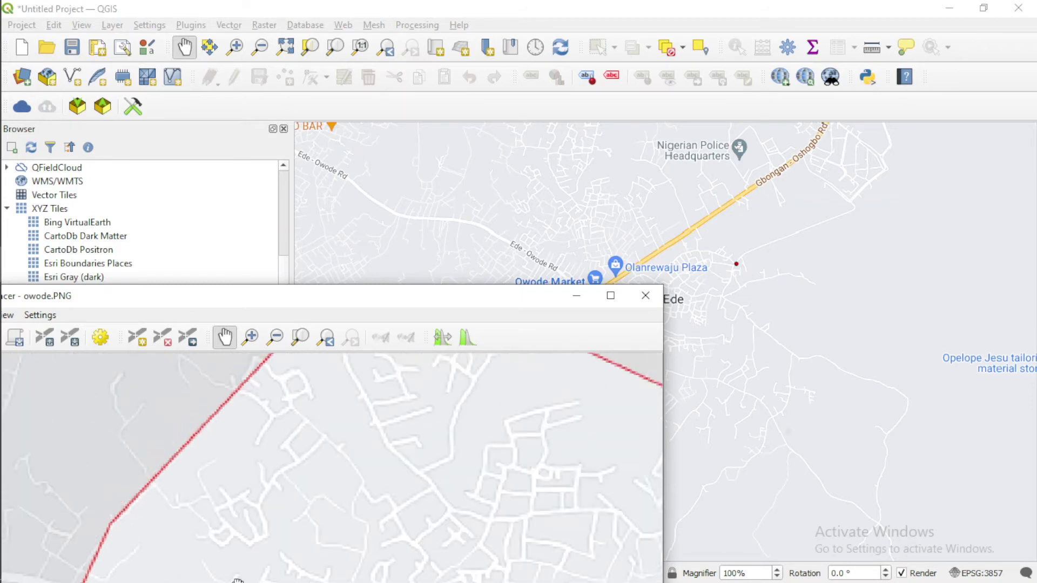
pyautogui.moveTo(394, 453); pyautogui.dragTo(358, 476)
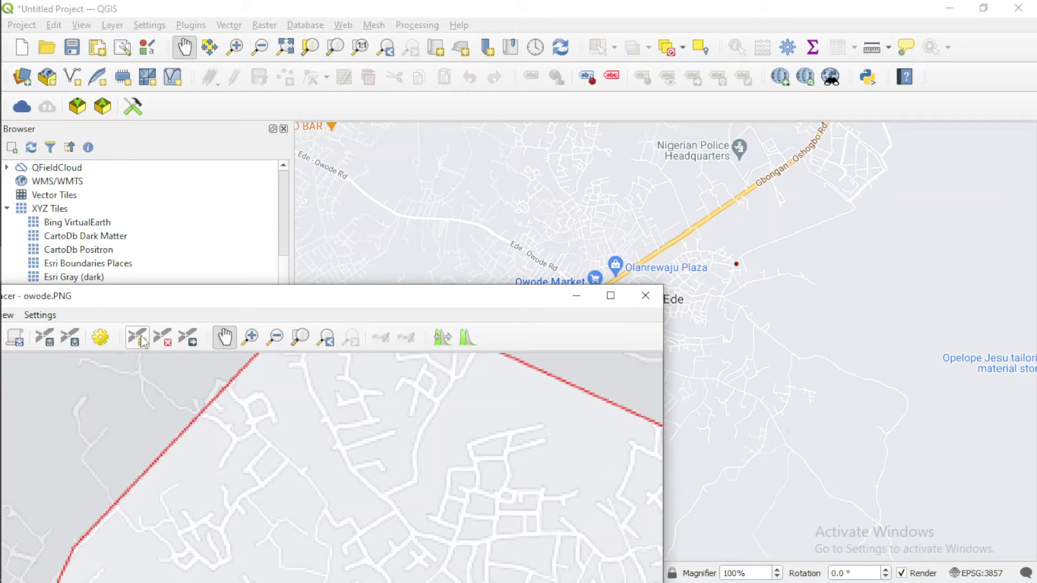
pyautogui.click(138, 338)
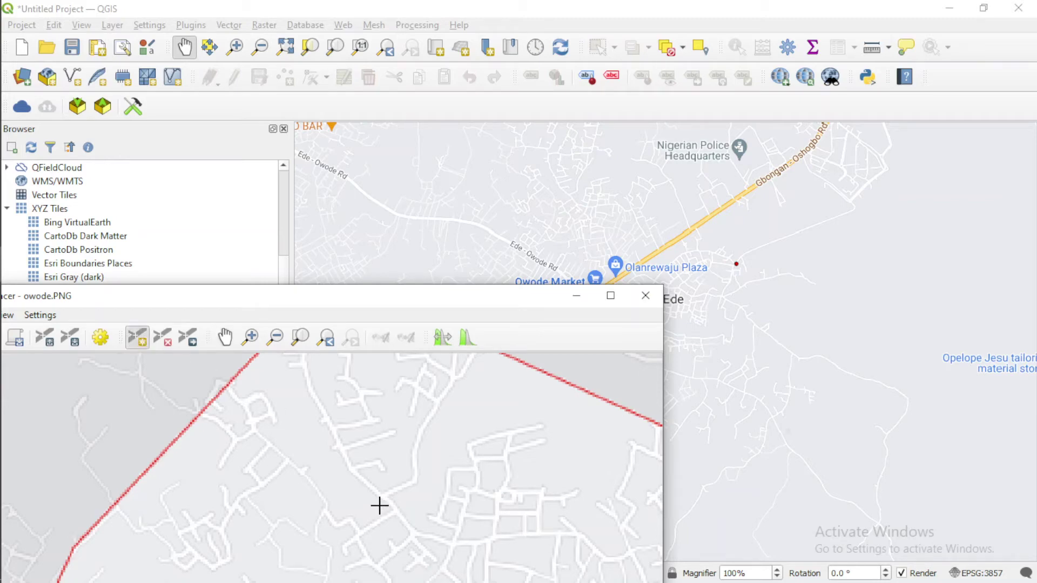
pyautogui.scroll(5, 389, 493)
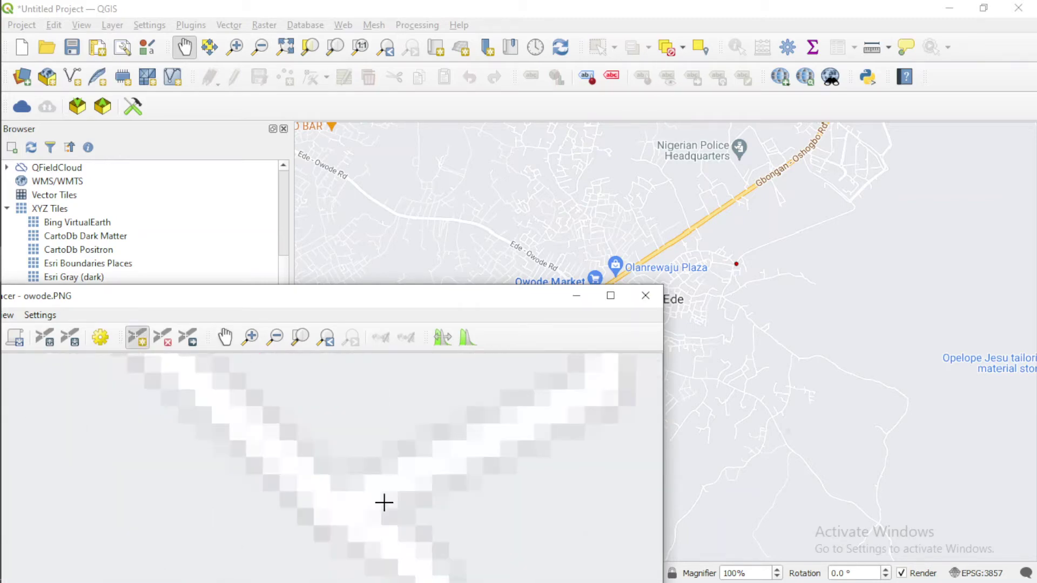
pyautogui.click(344, 488)
# Match the third control point to the same junction southeast of Monjola-Oluwa Home Of Fashion on the basemap and accept its coordinates.
pyautogui.click(301, 443)
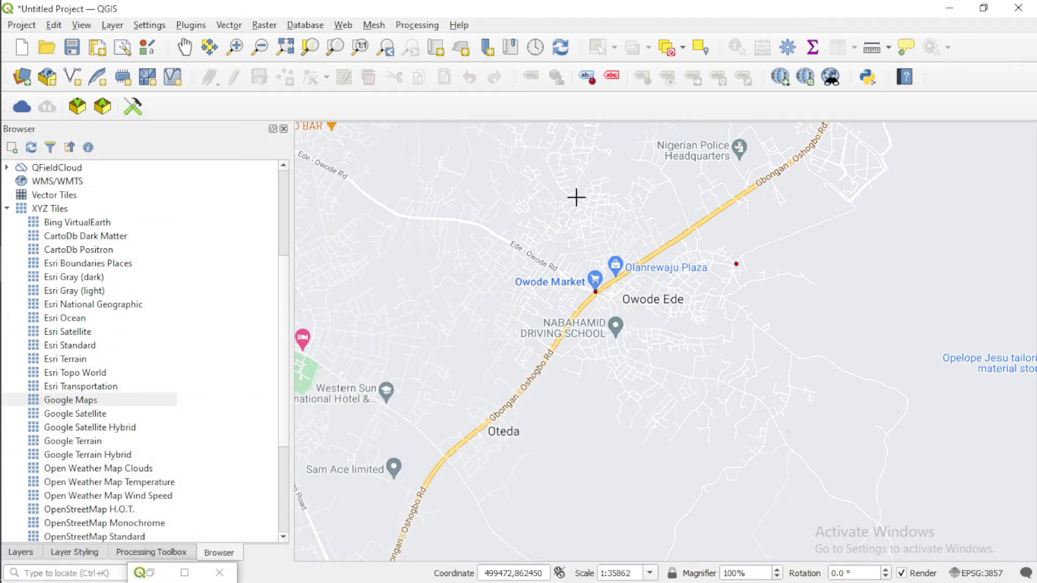
pyautogui.scroll(2, 569, 197)
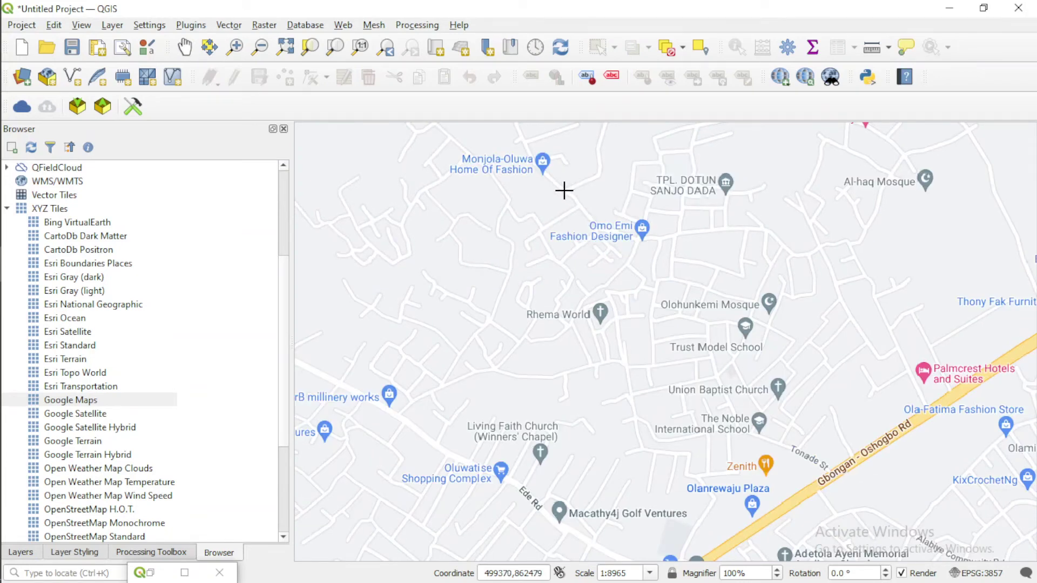
pyautogui.click(564, 188)
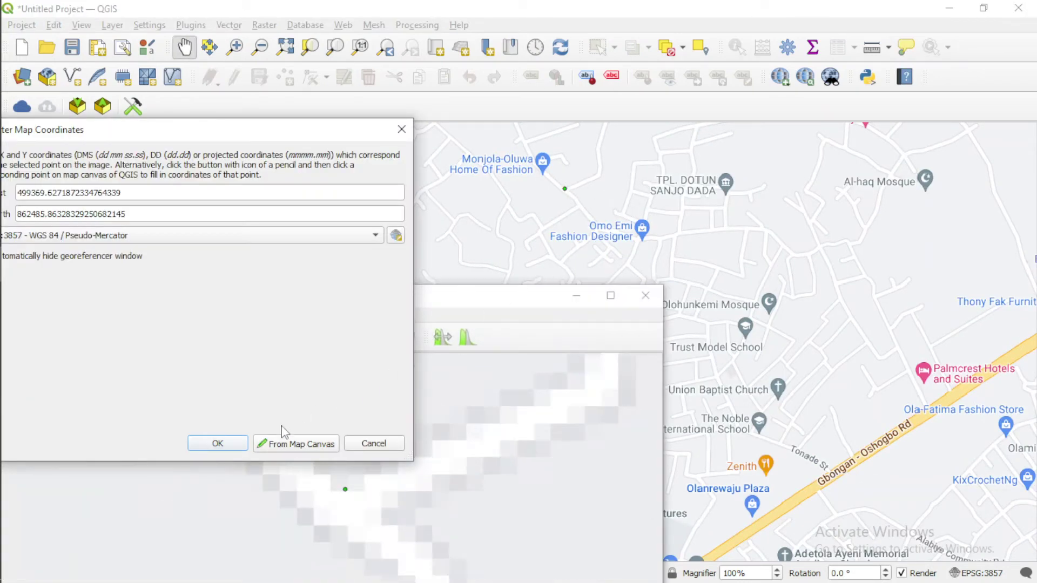
pyautogui.click(218, 444)
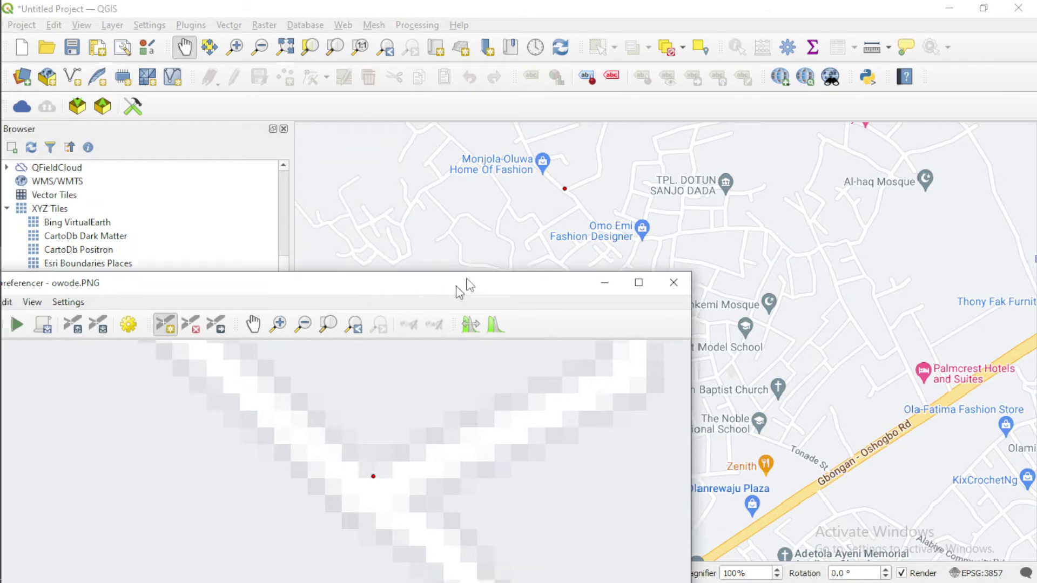
# Examine the southern and southeastern parts of owode.PNG alongside the basemap for a fourth matching feature.
pyautogui.scroll(-6, 502, 327)
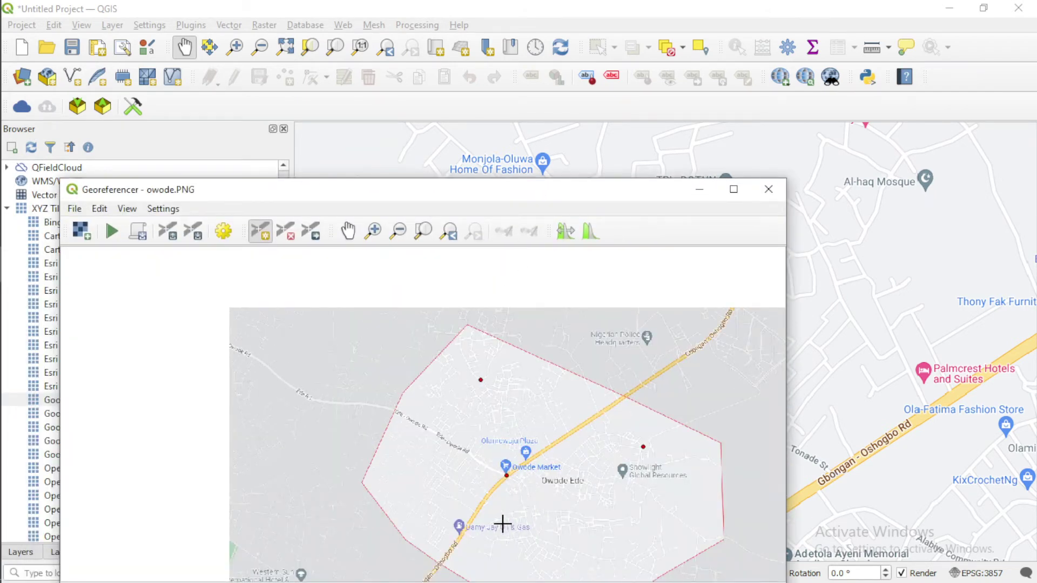
pyautogui.click(347, 231)
pyautogui.moveTo(526, 543); pyautogui.dragTo(388, 403)
pyautogui.scroll(3, 523, 375)
pyautogui.scroll(-5, 539, 336)
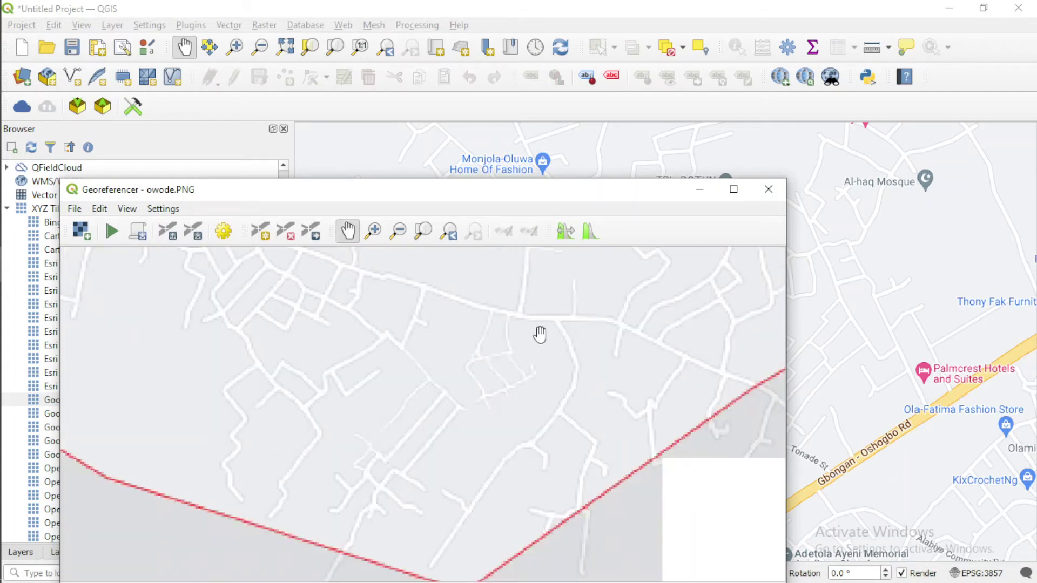
pyautogui.scroll(3, 532, 350)
pyautogui.scroll(2, 575, 341)
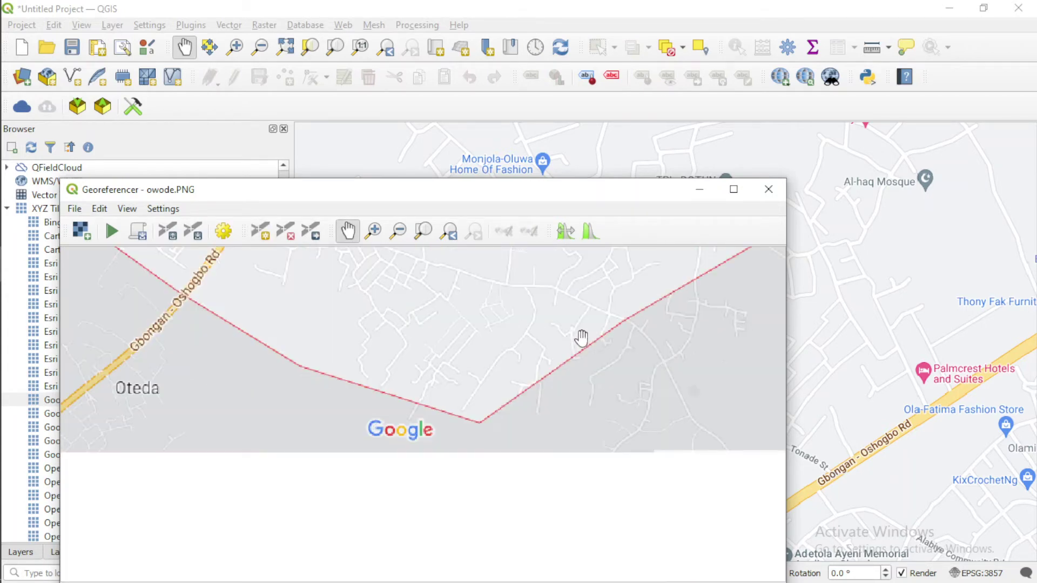
pyautogui.moveTo(565, 305); pyautogui.dragTo(503, 408)
pyautogui.moveTo(620, 196); pyautogui.dragTo(362, 205)
pyautogui.scroll(-5, 709, 454)
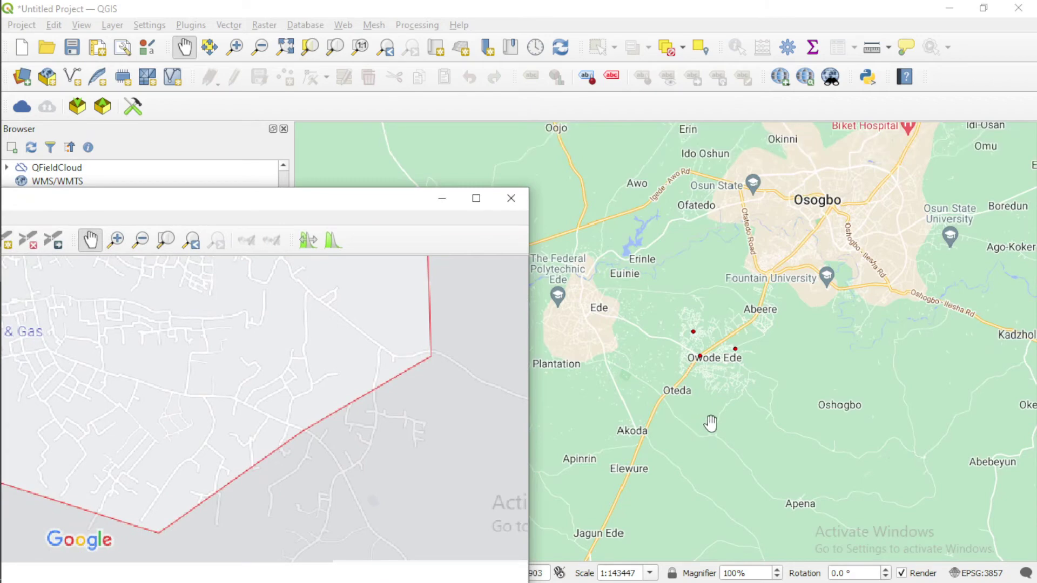
pyautogui.scroll(2, 709, 374)
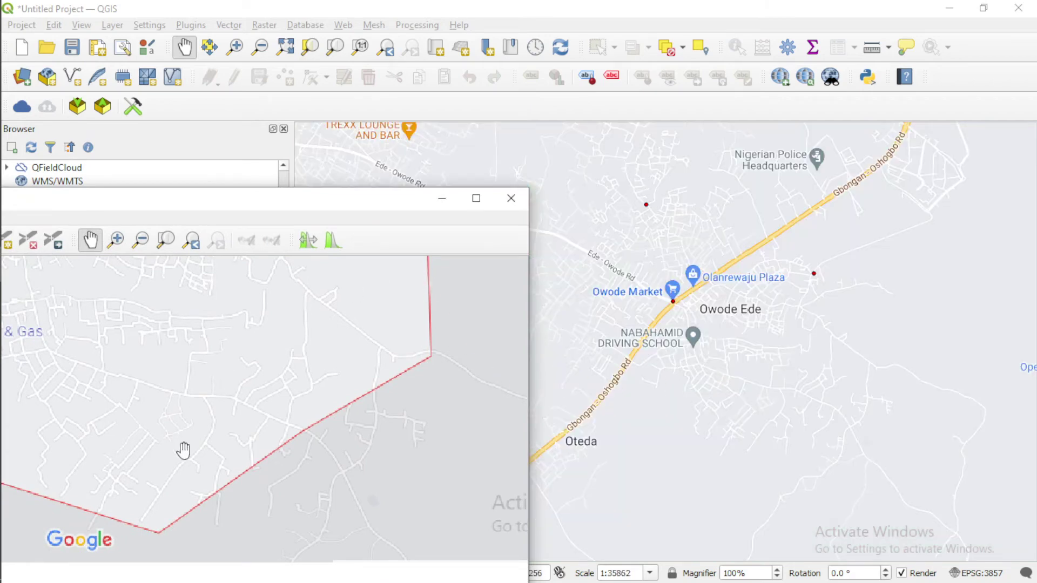
pyautogui.scroll(-3, 141, 406)
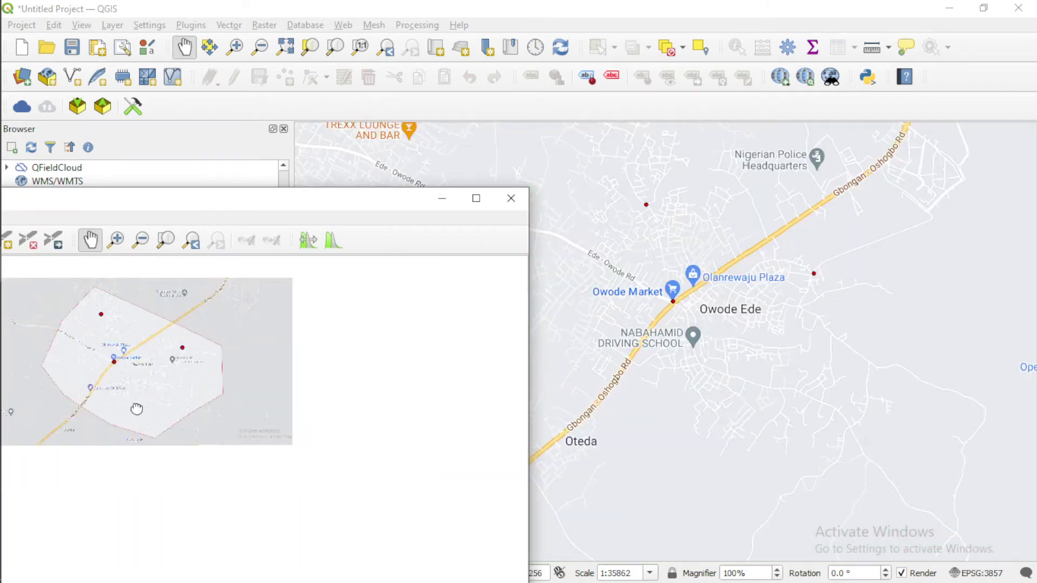
pyautogui.moveTo(136, 409); pyautogui.dragTo(169, 394)
pyautogui.scroll(1, 125, 421)
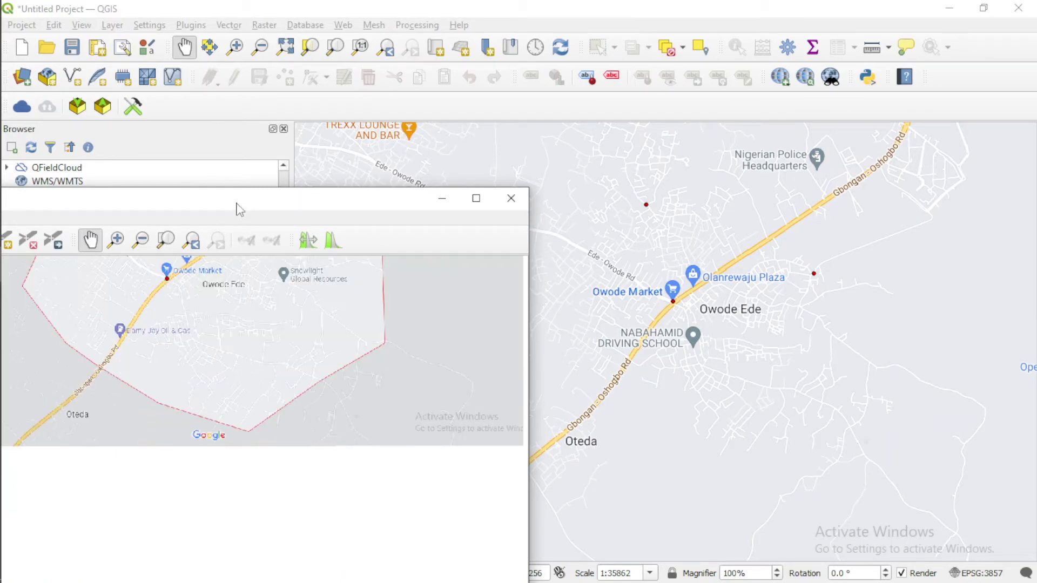
# Inspect the roads around Western Sun International Hotel in the image's southwest and compare them with the basemap.
pyautogui.moveTo(239, 209); pyautogui.dragTo(505, 194)
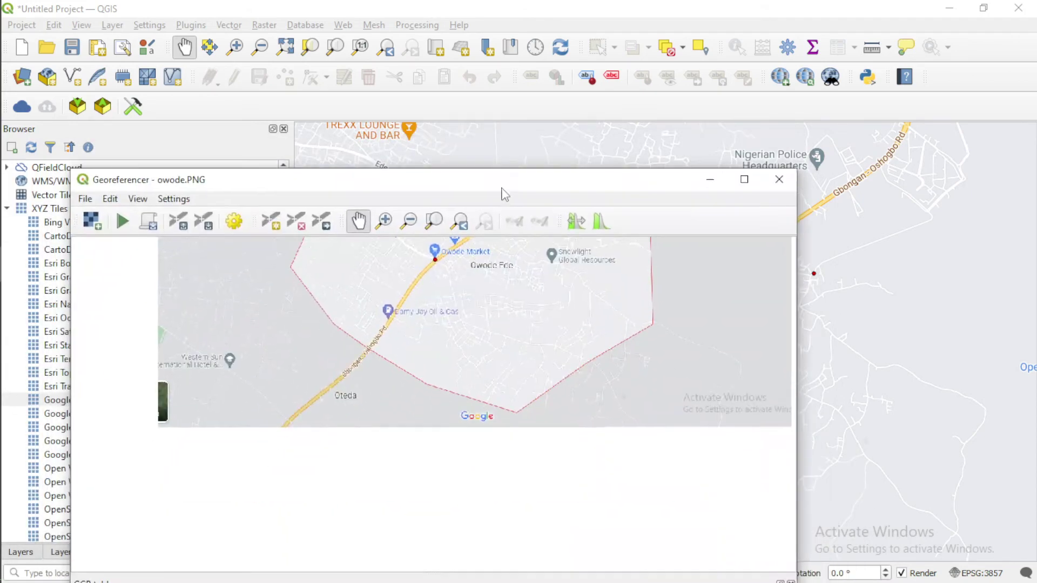
pyautogui.scroll(3, 229, 360)
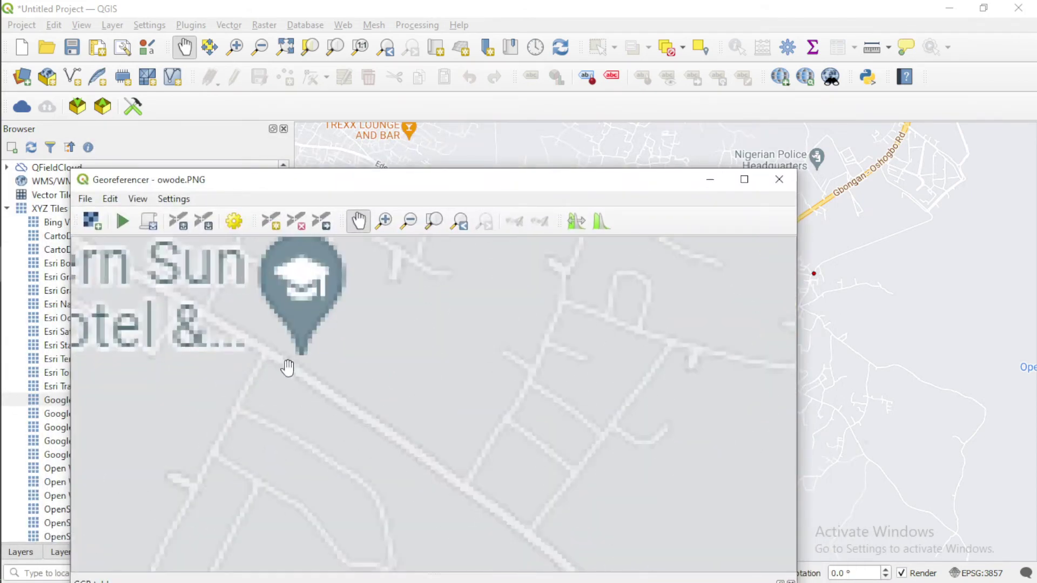
pyautogui.scroll(-4, 294, 359)
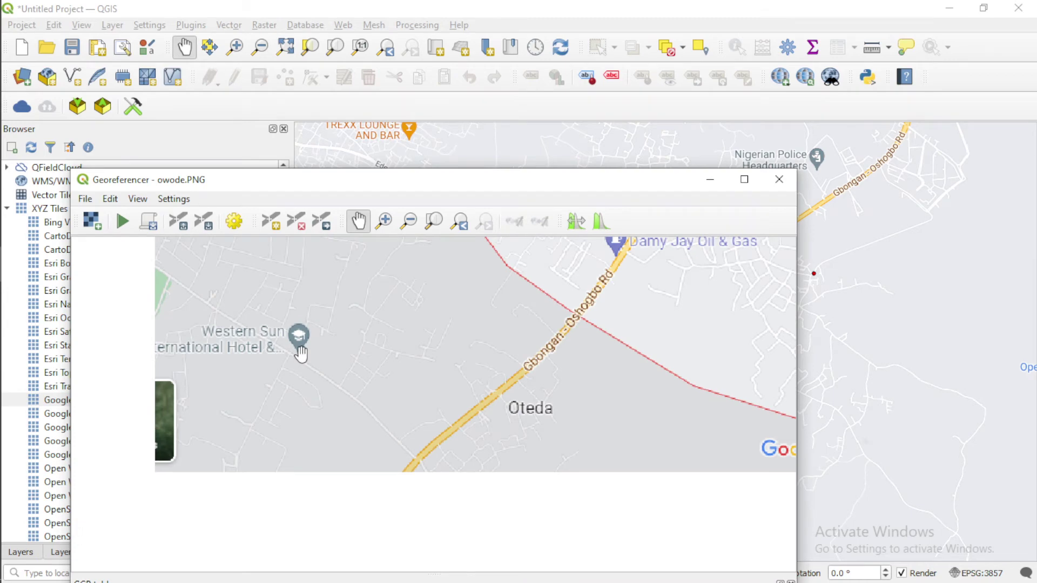
pyautogui.scroll(1, 300, 354)
pyautogui.moveTo(395, 189); pyautogui.dragTo(671, 89)
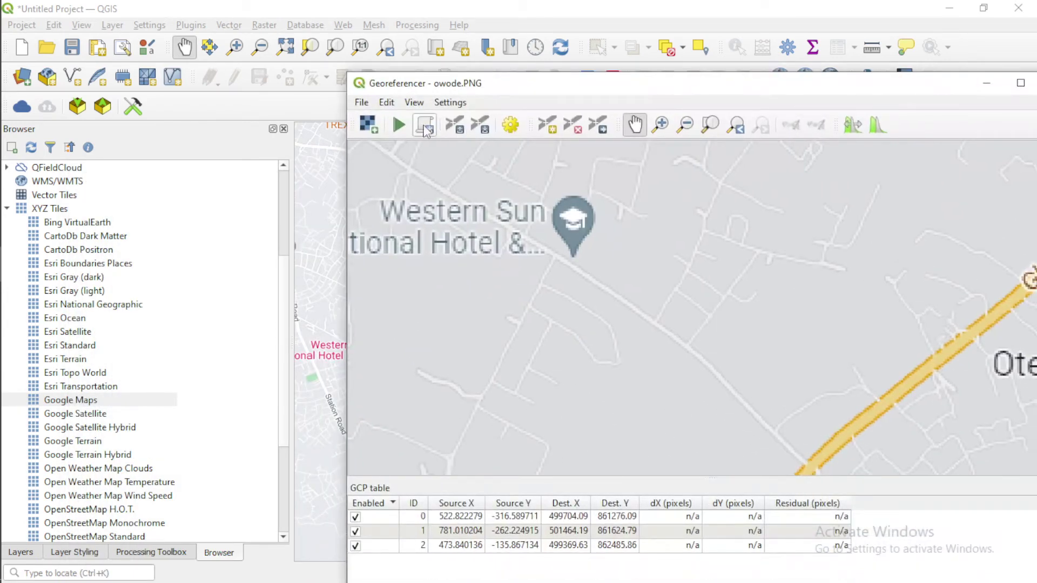
pyautogui.scroll(-5, 662, 218)
pyautogui.moveTo(795, 88); pyautogui.dragTo(271, 172)
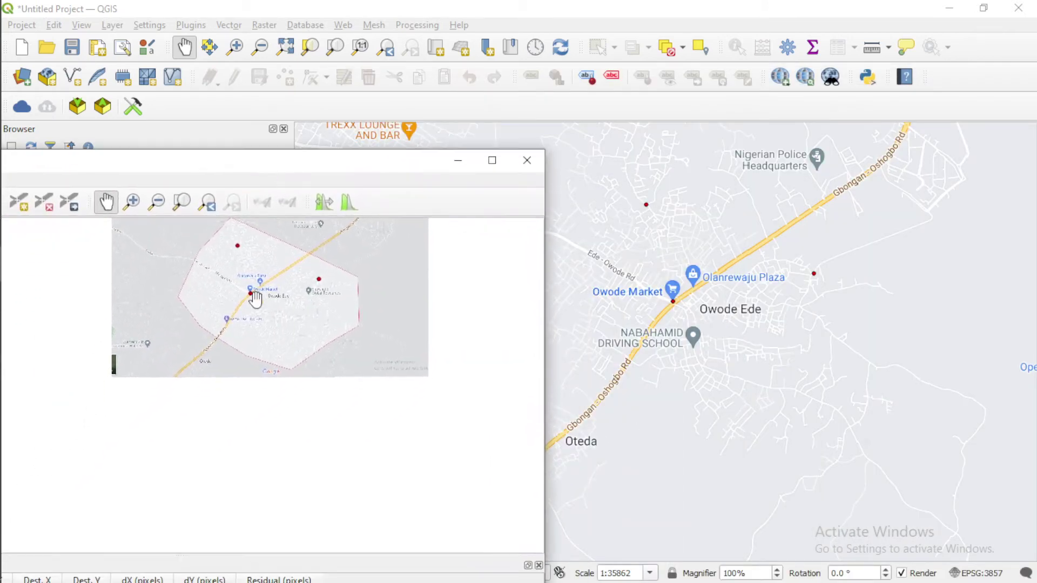
# Place a fourth control point on the road junction inside the southern boundary, southeast of Damy Jay Oil & Gas, in the image.
pyautogui.scroll(4, 277, 352)
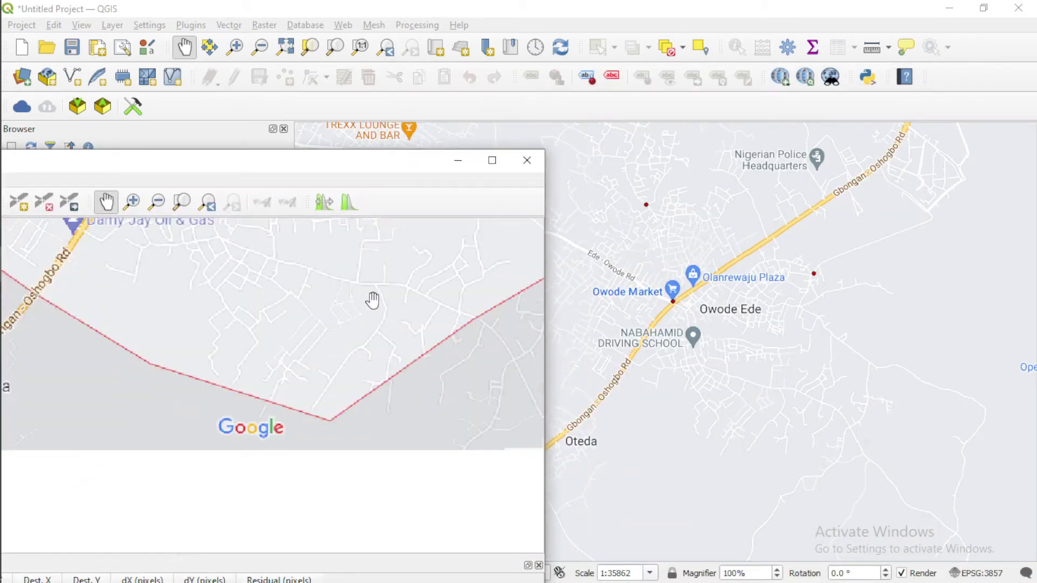
pyautogui.moveTo(372, 300); pyautogui.dragTo(316, 343)
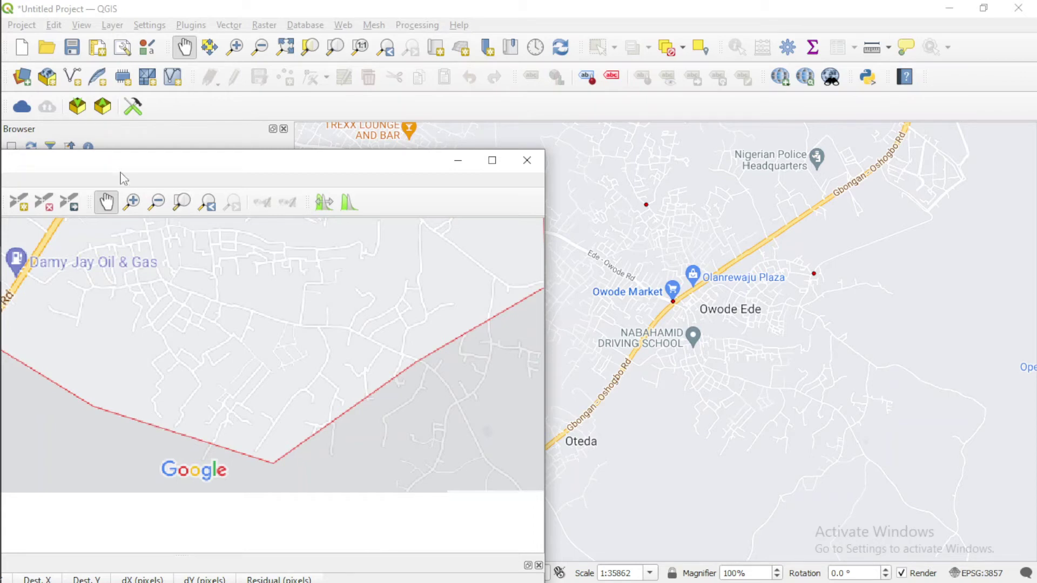
pyautogui.moveTo(121, 173); pyautogui.dragTo(162, 172)
pyautogui.click(60, 201)
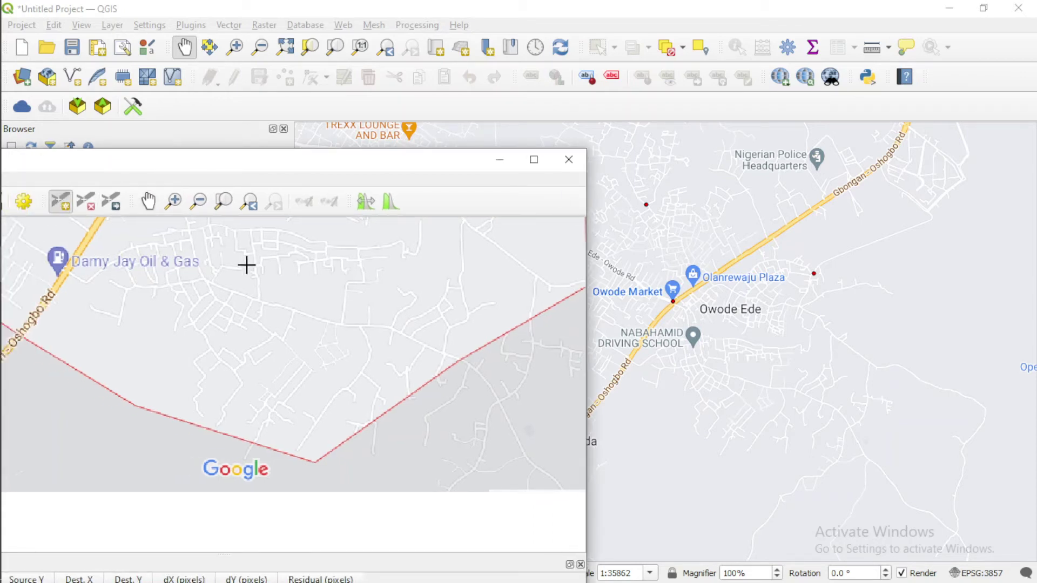
pyautogui.scroll(5, 347, 327)
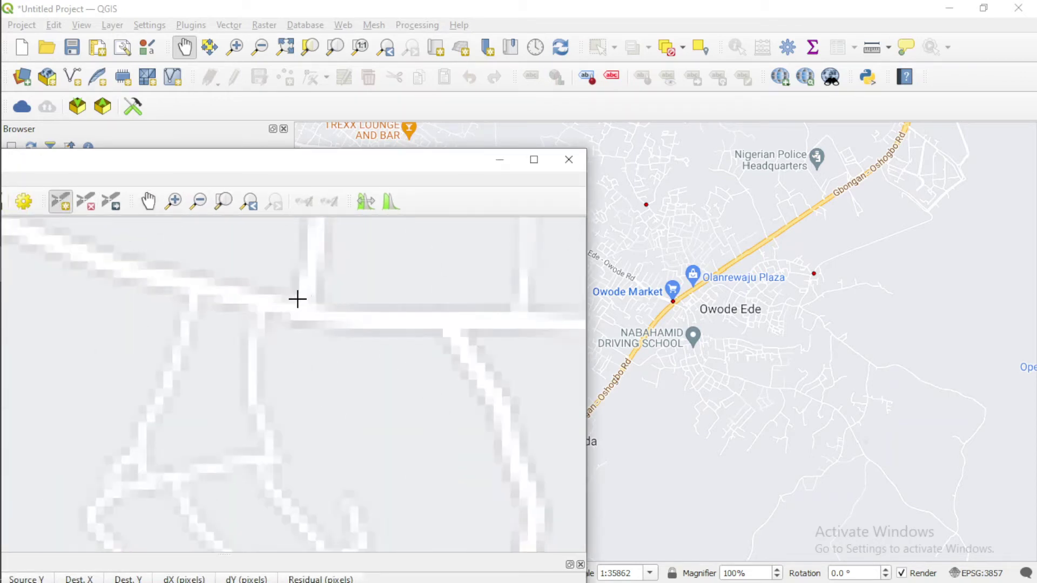
pyautogui.click(297, 298)
# Match the fourth control point to the same junction southeast of Oluwaponmile Wine Store on the basemap and accept its coordinates.
pyautogui.click(292, 445)
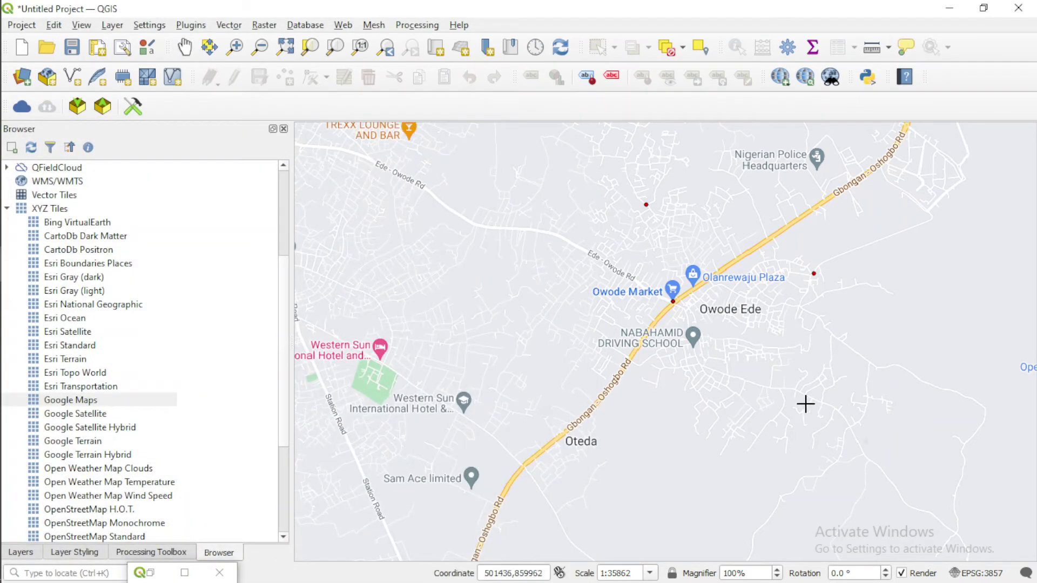
pyautogui.scroll(2, 770, 387)
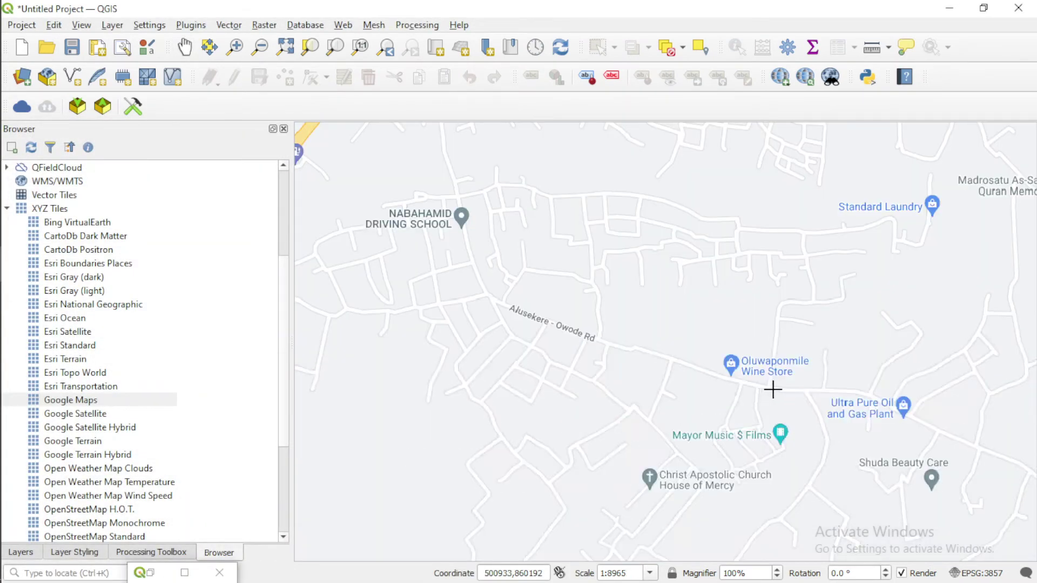
pyautogui.click(767, 387)
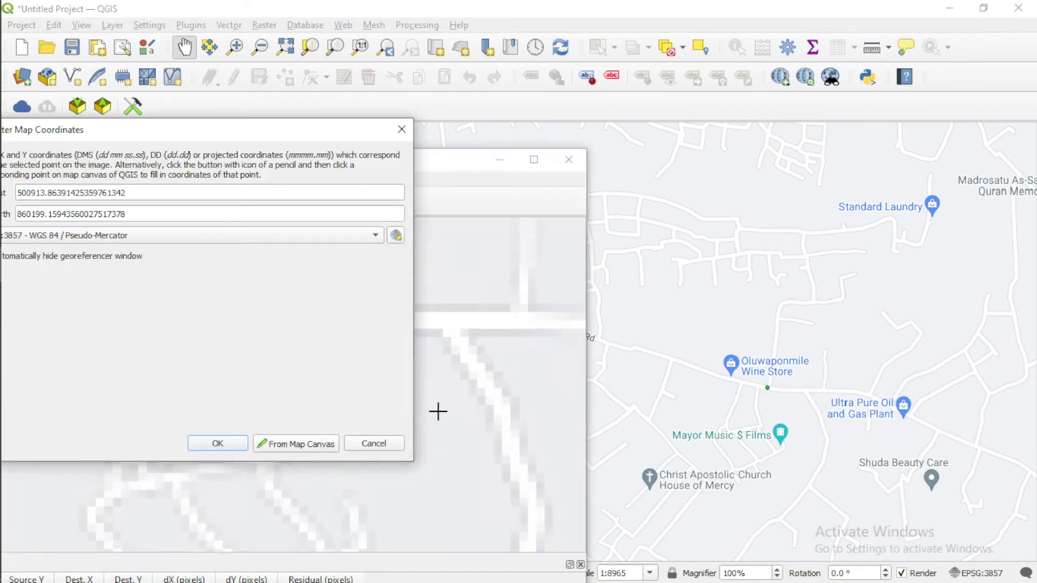
pyautogui.click(233, 451)
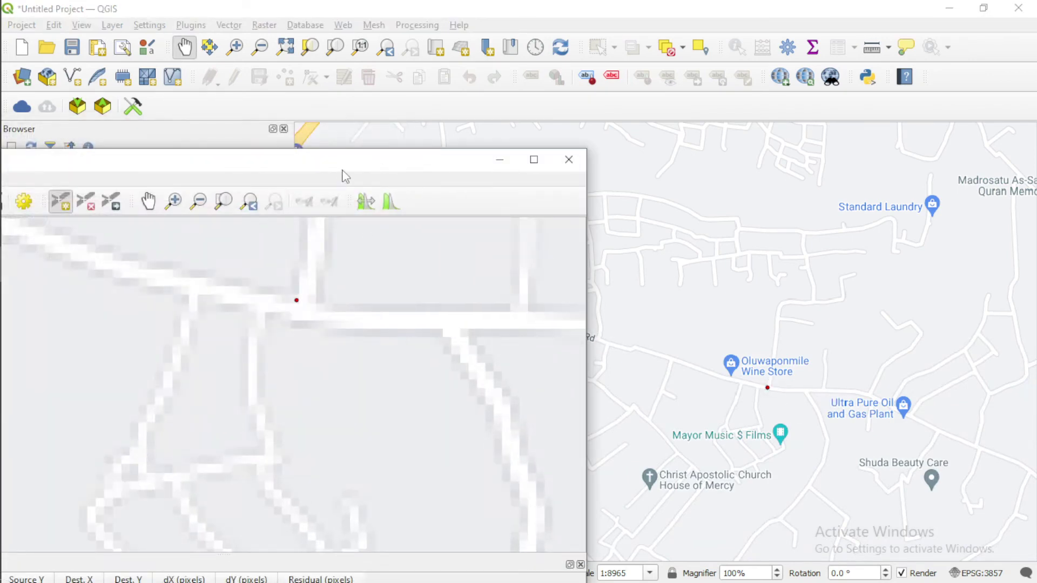
# Examine the western and southwestern parts of the boundary in owode.PNG alongside the basemap for a fifth matching feature.
pyautogui.moveTo(346, 176); pyautogui.dragTo(468, 144)
pyautogui.scroll(-6, 340, 354)
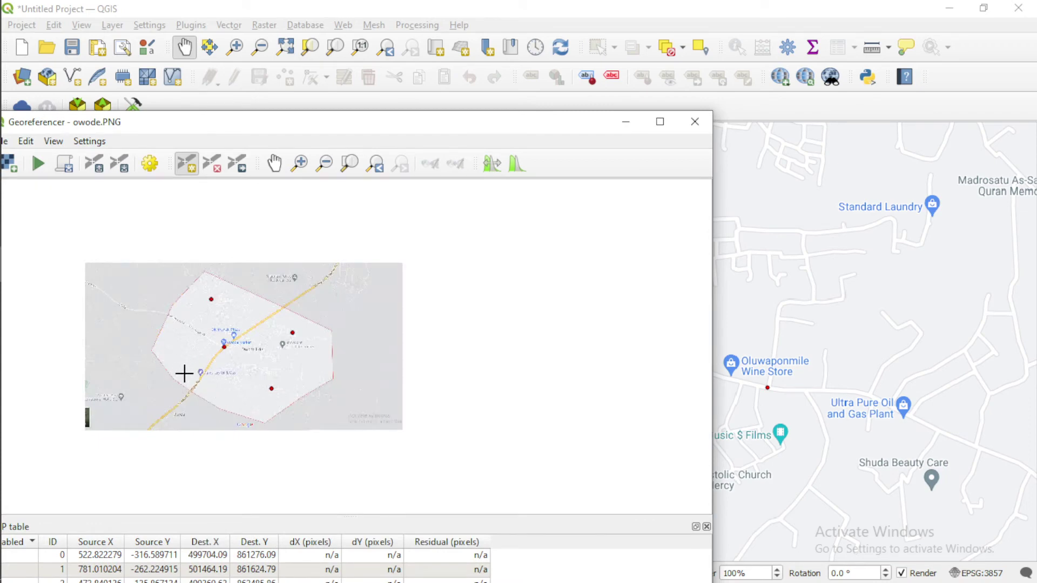
pyautogui.scroll(5, 180, 375)
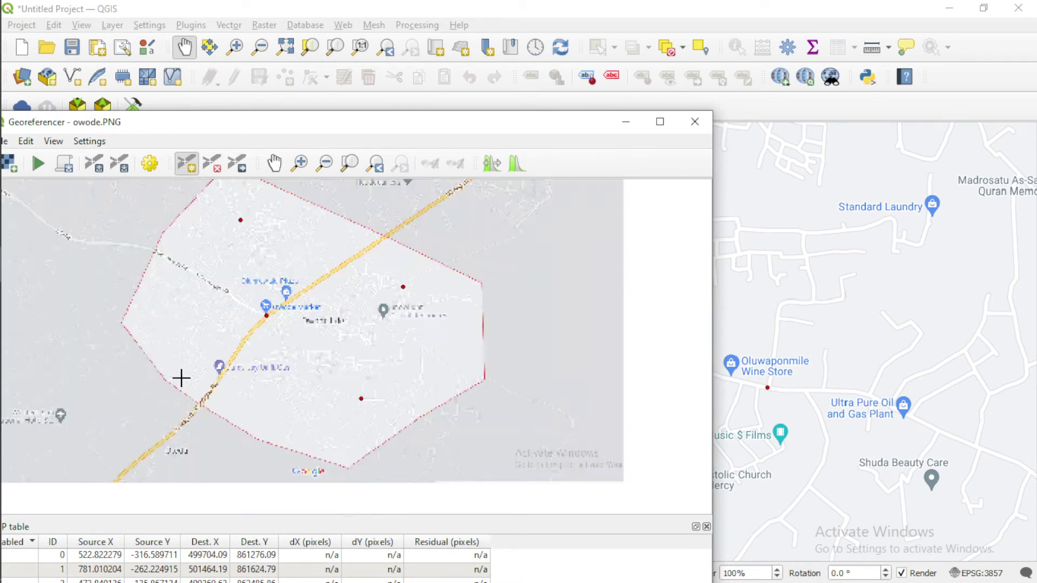
pyautogui.scroll(-3, 194, 319)
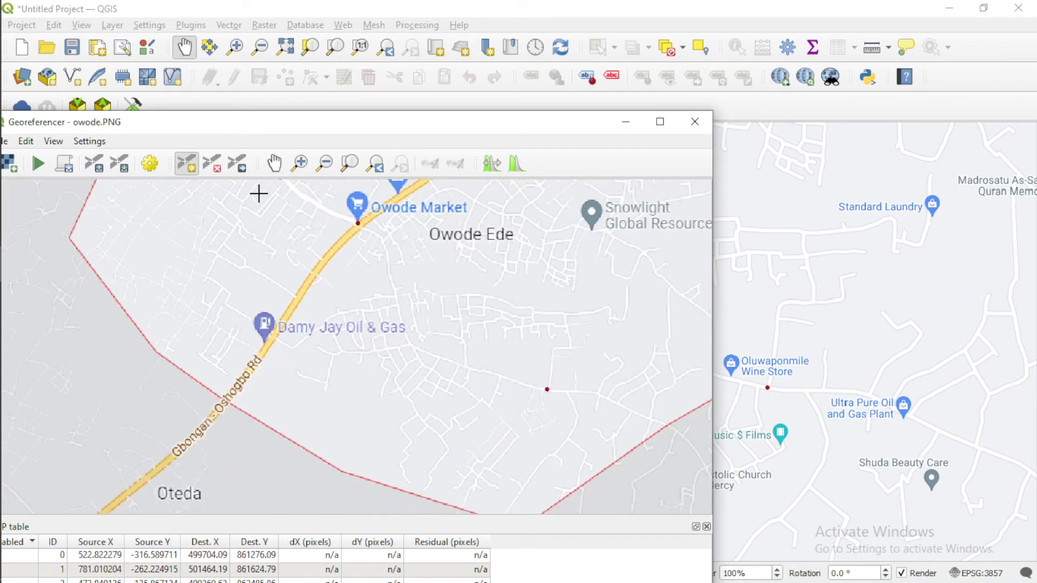
pyautogui.click(274, 163)
pyautogui.moveTo(185, 308); pyautogui.dragTo(317, 350)
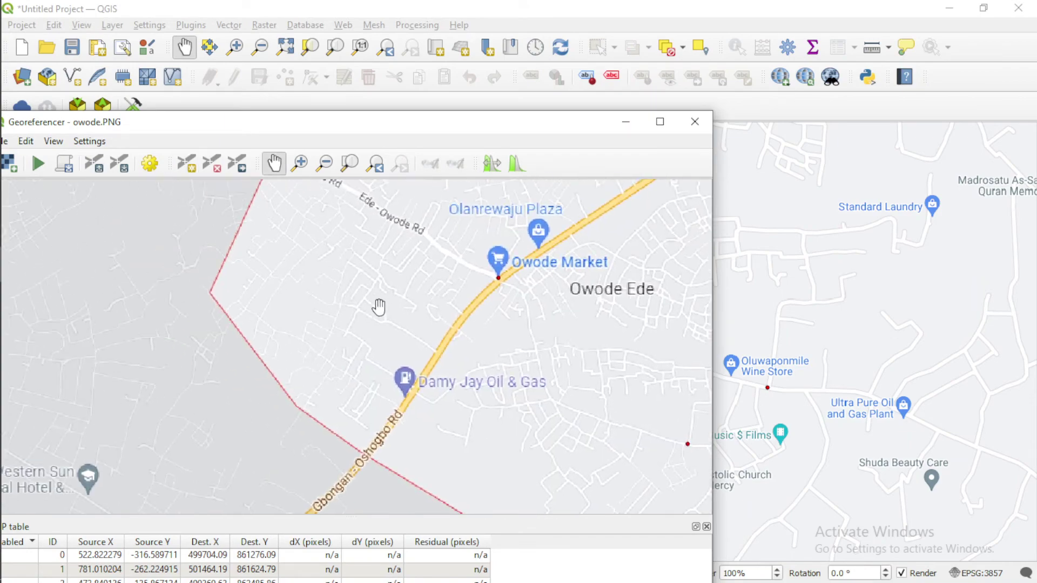
pyautogui.moveTo(398, 133); pyautogui.dragTo(769, 419)
pyautogui.scroll(-2, 650, 319)
pyautogui.moveTo(650, 319); pyautogui.dragTo(676, 218)
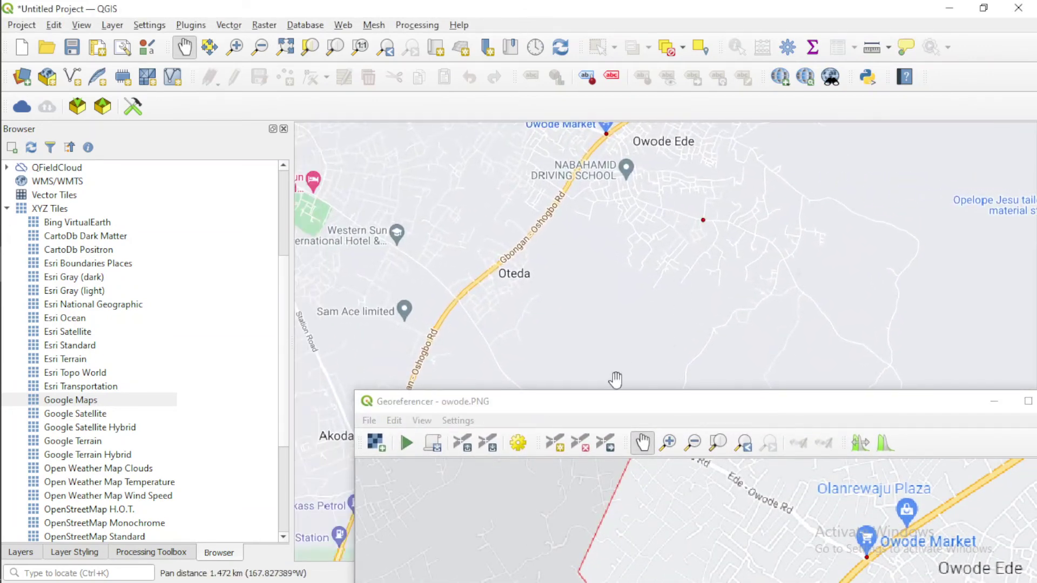
pyautogui.moveTo(620, 413); pyautogui.dragTo(604, 244)
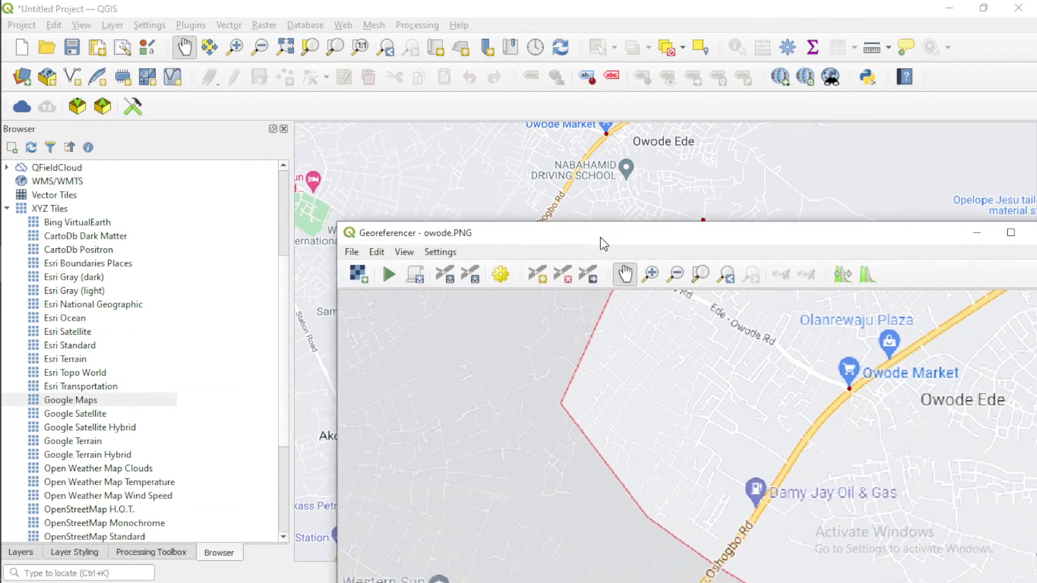
pyautogui.moveTo(665, 383); pyautogui.dragTo(616, 512)
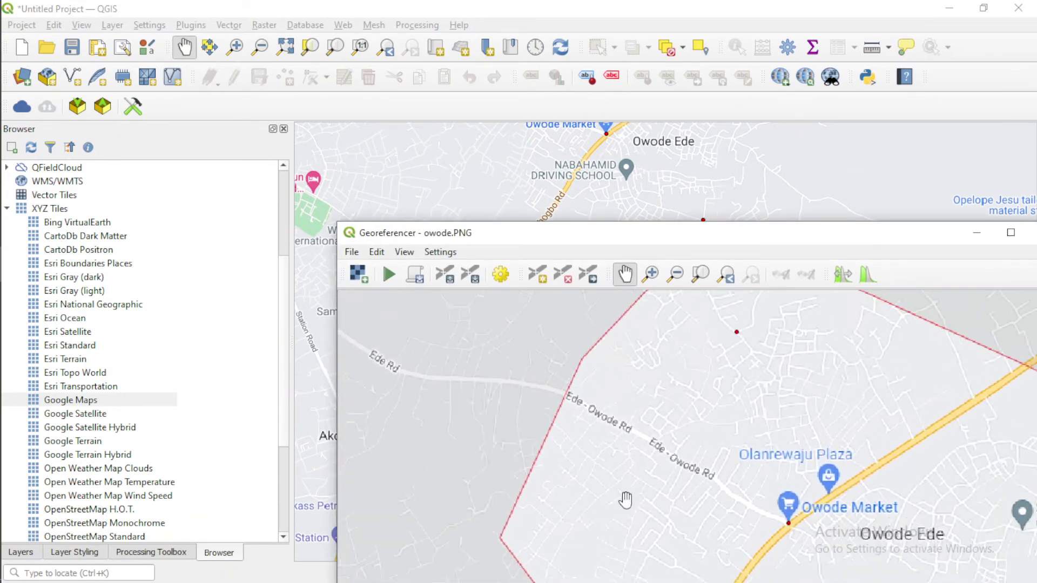
pyautogui.scroll(-5, 724, 546)
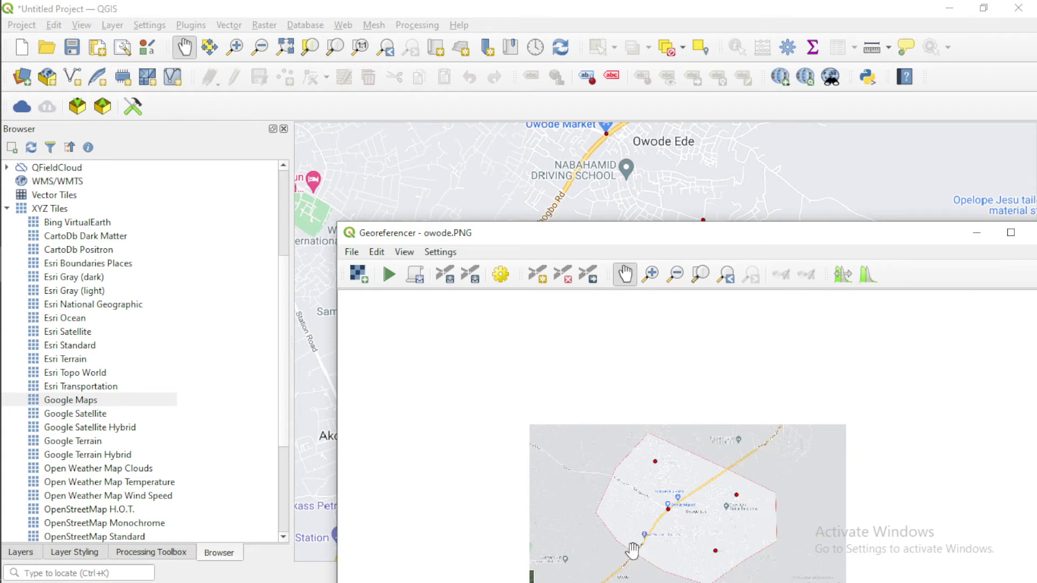
pyautogui.scroll(5, 632, 550)
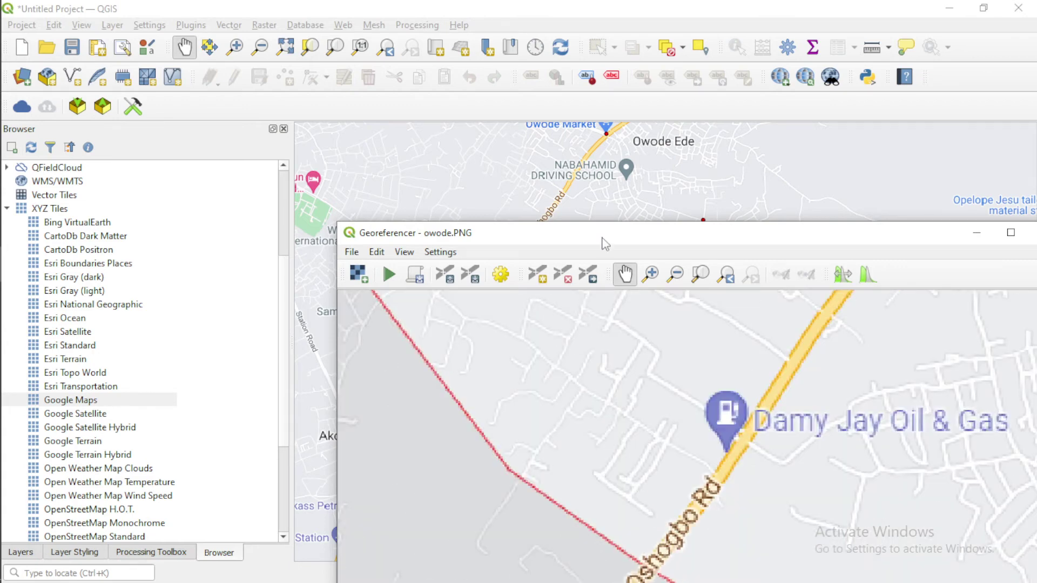
# Place a fifth control point on the road's dead end southwest of Damy Jay Oil & Gas, beside Gbongan - Oshogbo Rd, in the image.
pyautogui.moveTo(604, 244); pyautogui.dragTo(462, 241)
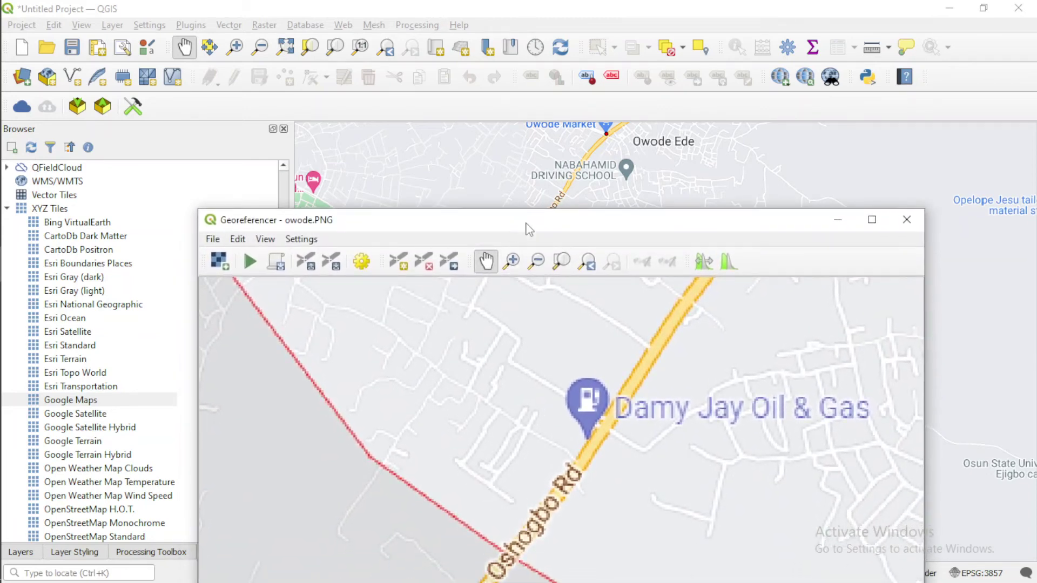
pyautogui.moveTo(529, 229); pyautogui.dragTo(531, 149)
pyautogui.click(413, 197)
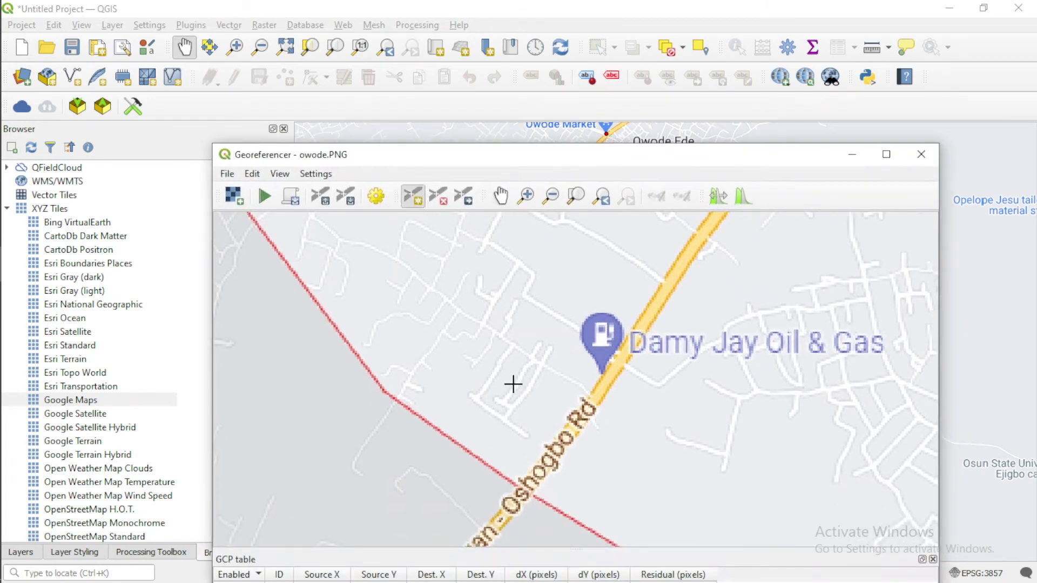
pyautogui.scroll(5, 529, 456)
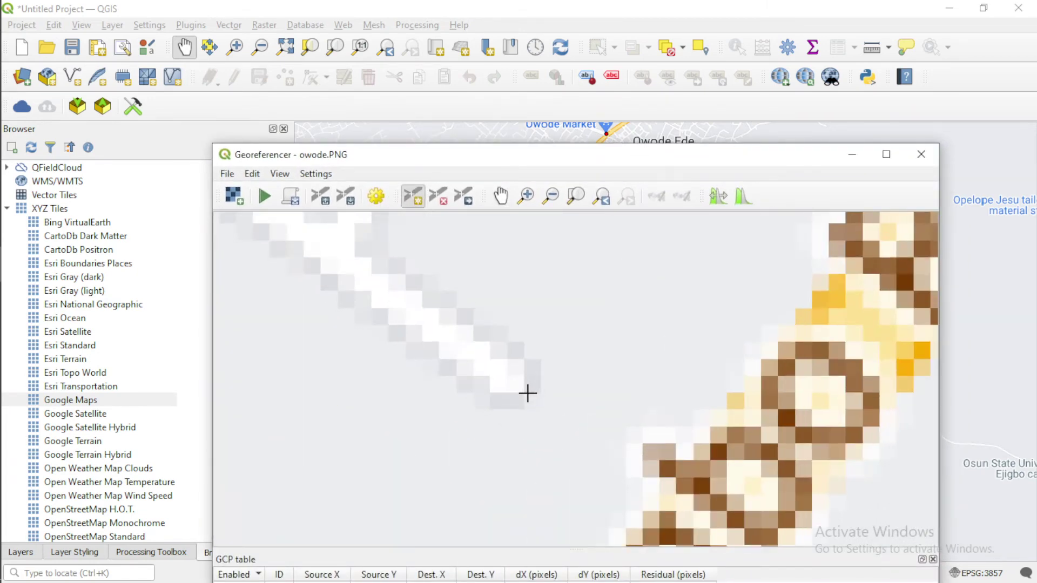
pyautogui.click(524, 395)
# Match the fifth control point to the same road end northeast of Earth Resources Development Ventures on the basemap and accept its coordinates.
pyautogui.click(323, 443)
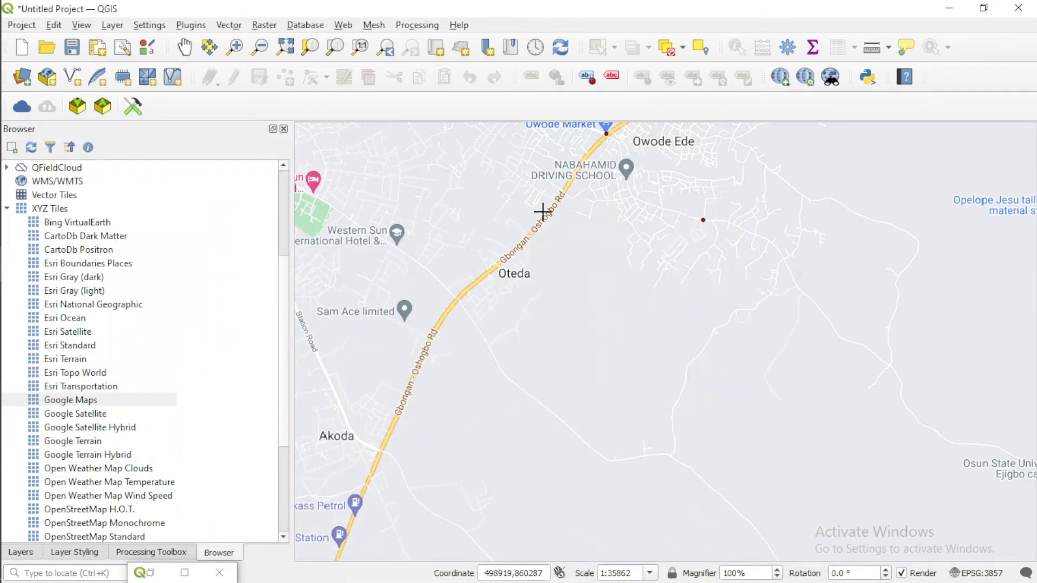
pyautogui.scroll(3, 526, 212)
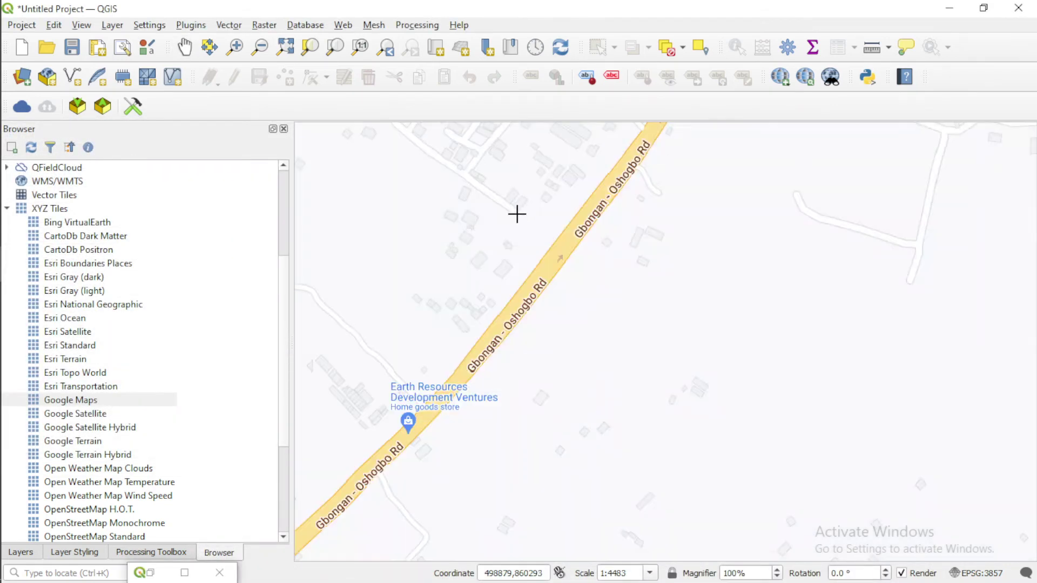
pyautogui.click(517, 214)
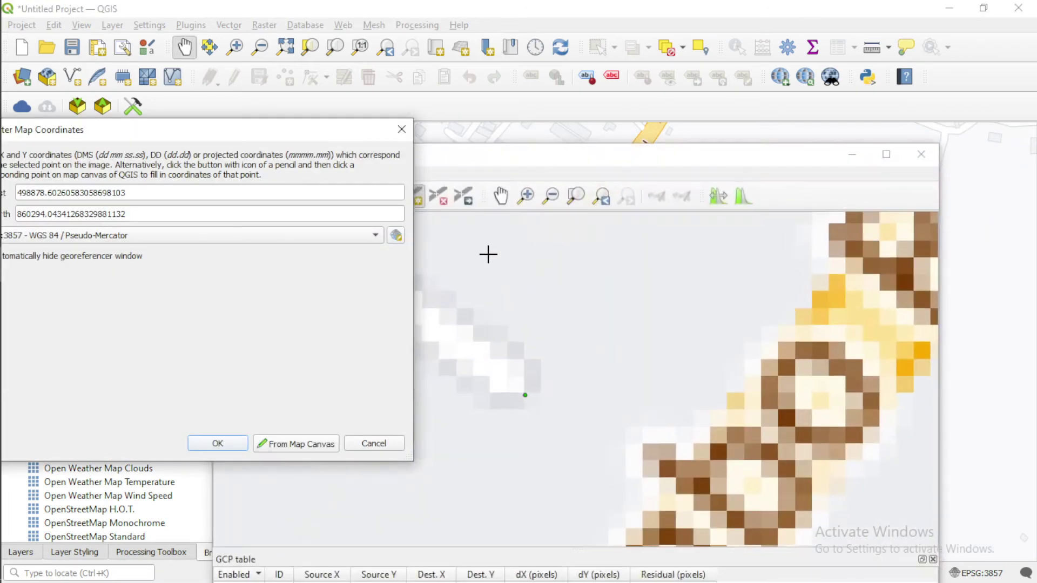
pyautogui.click(227, 442)
# Accept Thin Plate Spline, Nearest Neighbour, EPSG:3857 and output owode_modified.tif on the Desktop as transformation settings, and run the georeferencing.
pyautogui.scroll(-5, 571, 331)
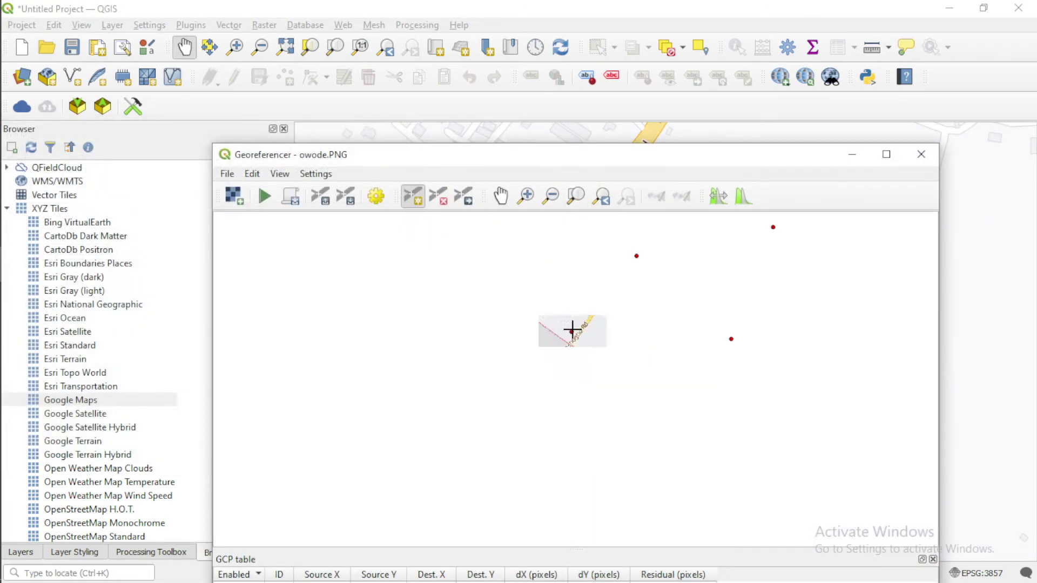
pyautogui.moveTo(629, 162); pyautogui.dragTo(604, 89)
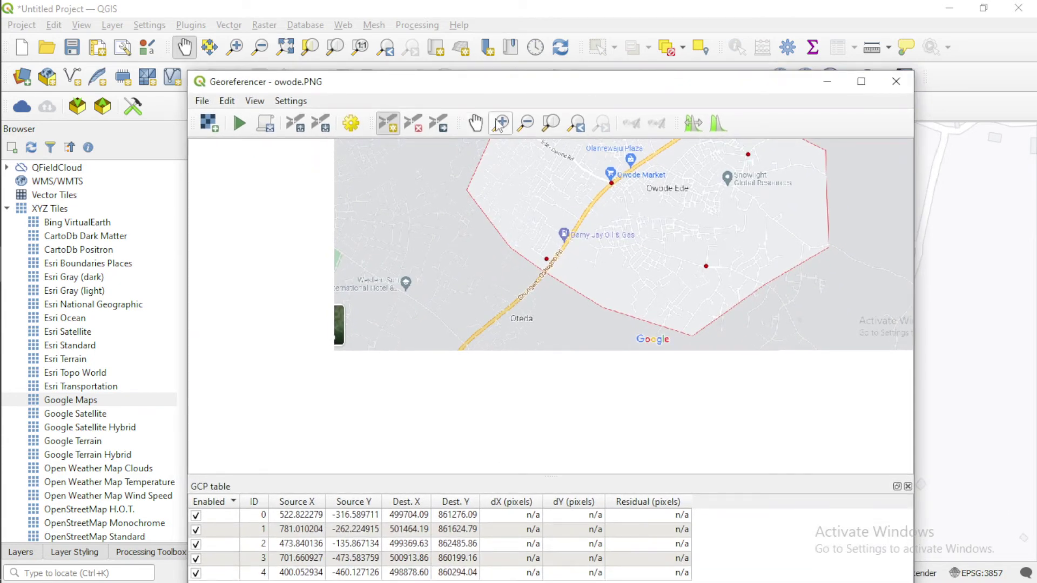
pyautogui.click(475, 123)
pyautogui.moveTo(694, 244); pyautogui.dragTo(627, 383)
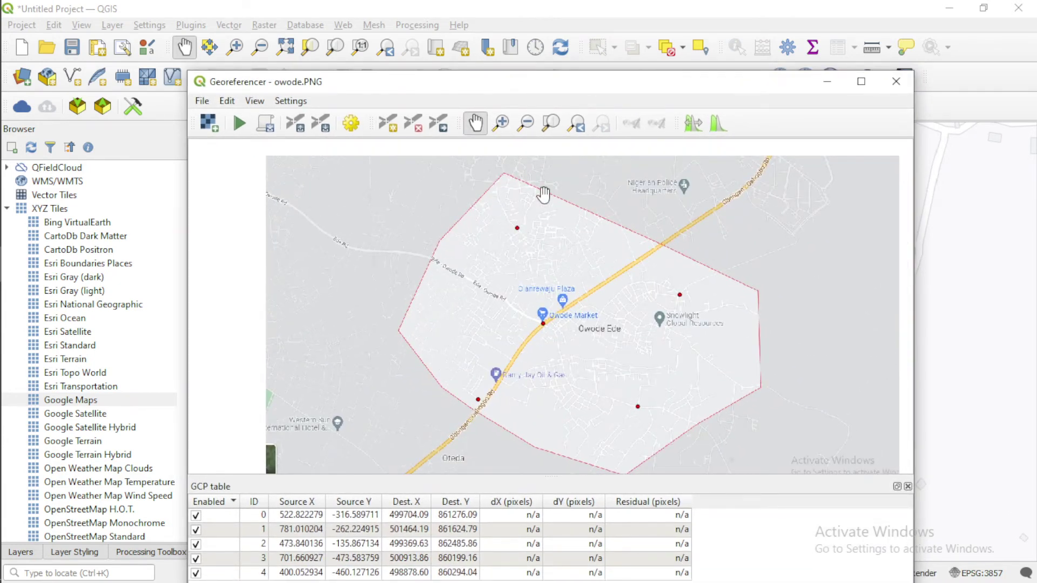
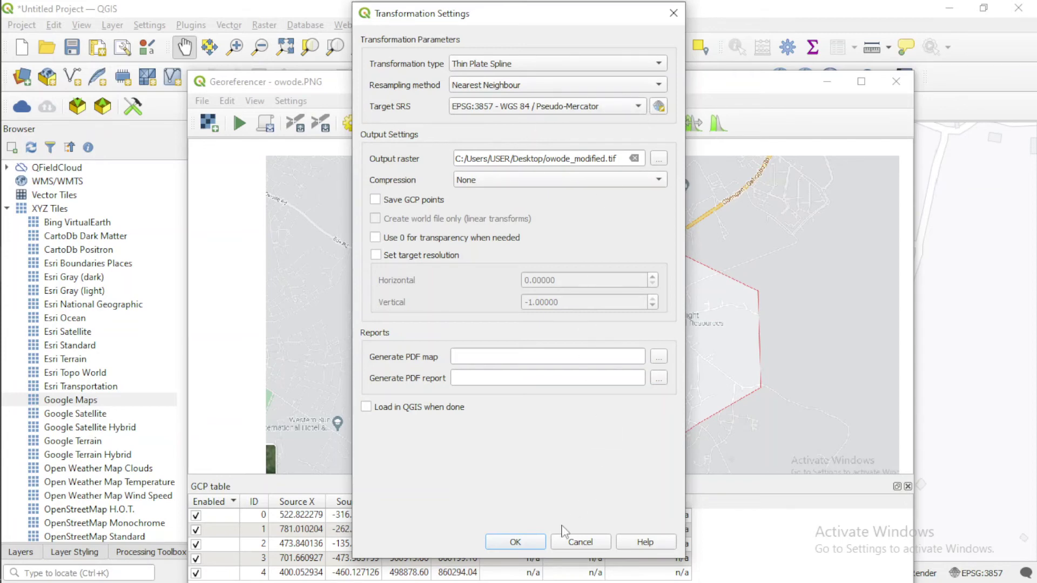
pyautogui.click(506, 546)
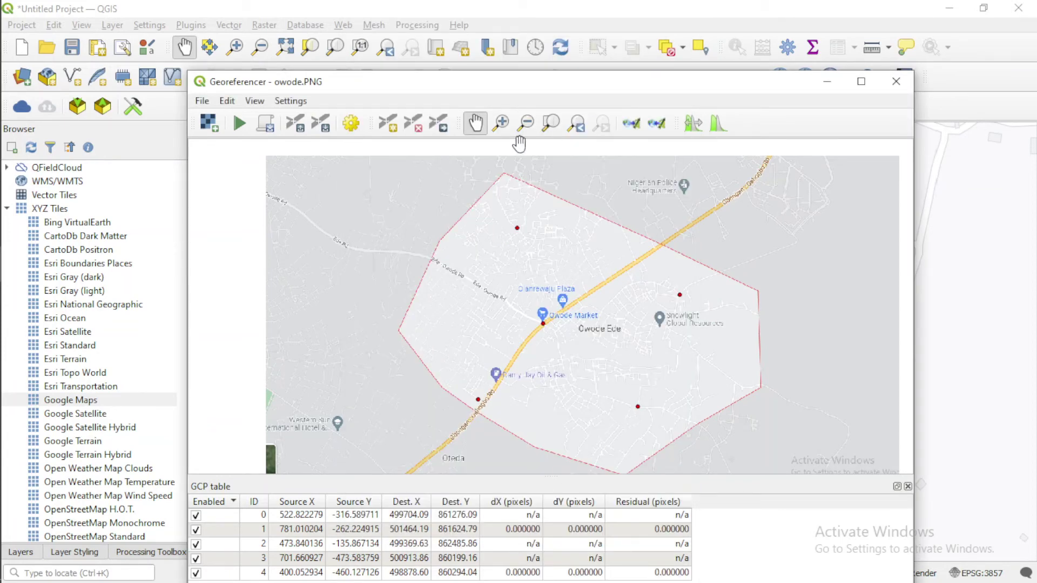
pyautogui.click(239, 124)
# Check the basemap around Owode Ede and the project's layer list for the georeferenced raster.
pyautogui.click(826, 81)
pyautogui.scroll(-5, 551, 340)
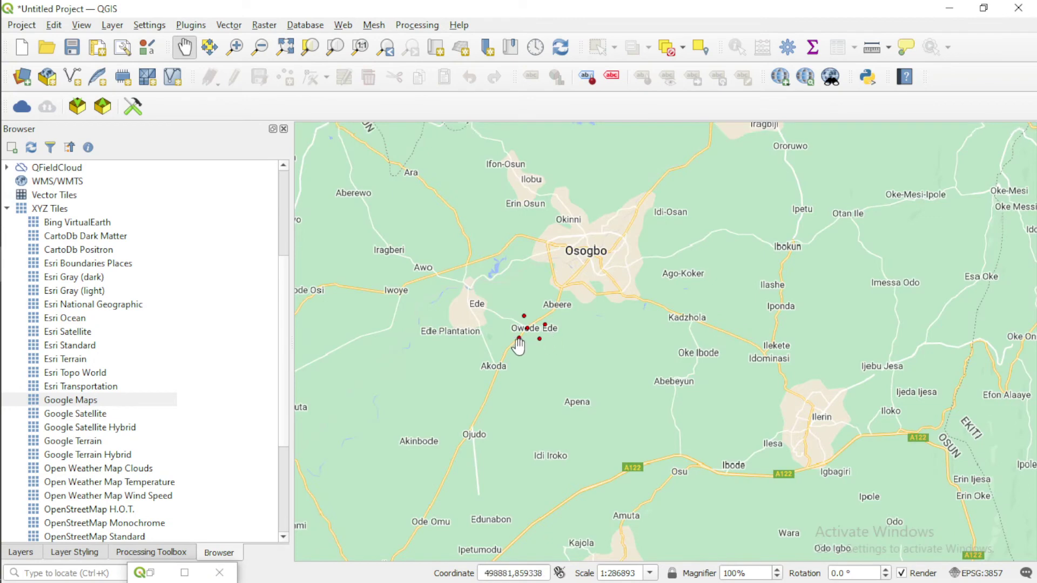
pyautogui.scroll(-1, 518, 345)
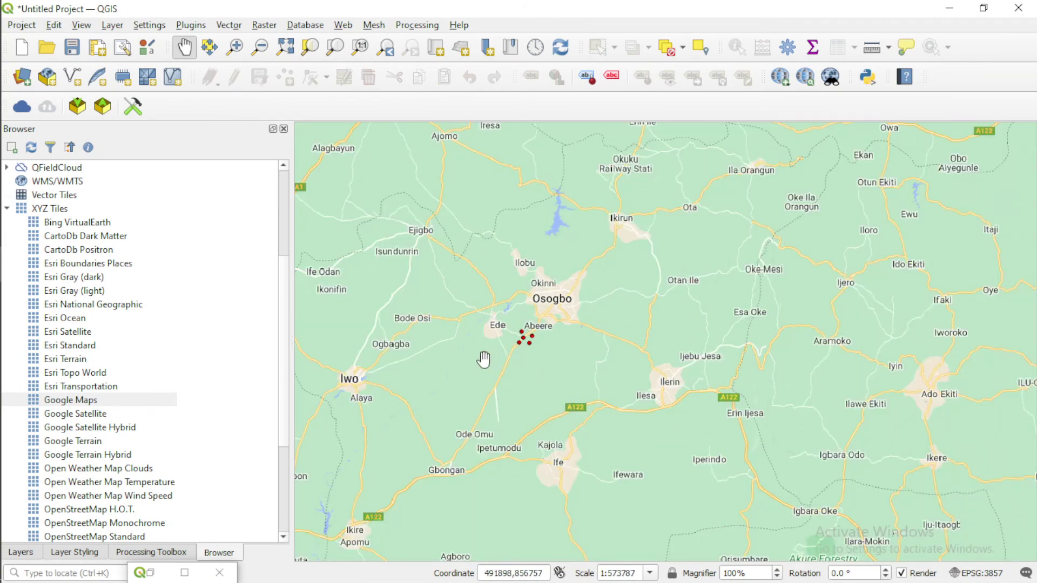
pyautogui.click(22, 553)
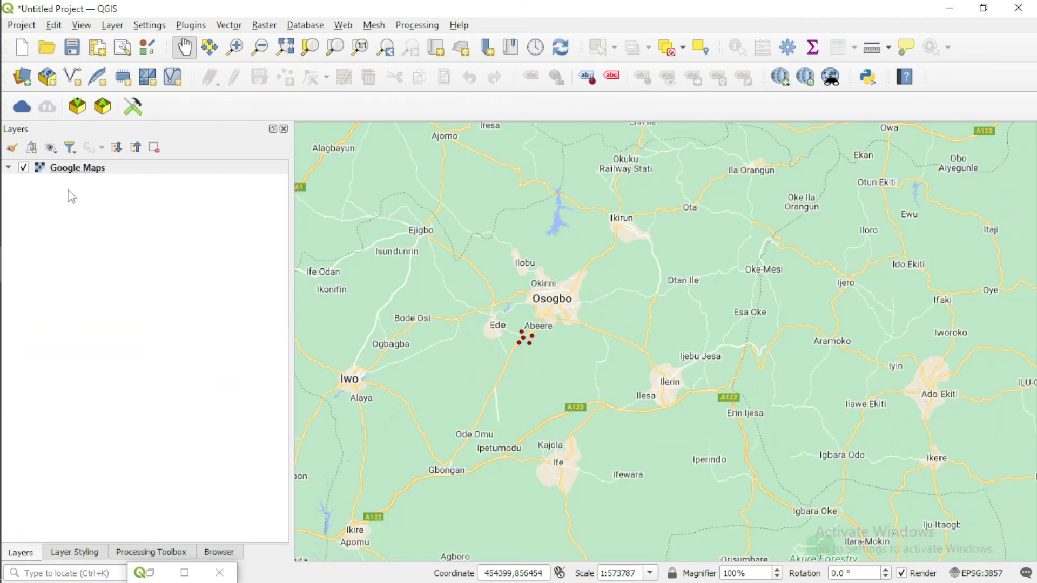
pyautogui.click(150, 573)
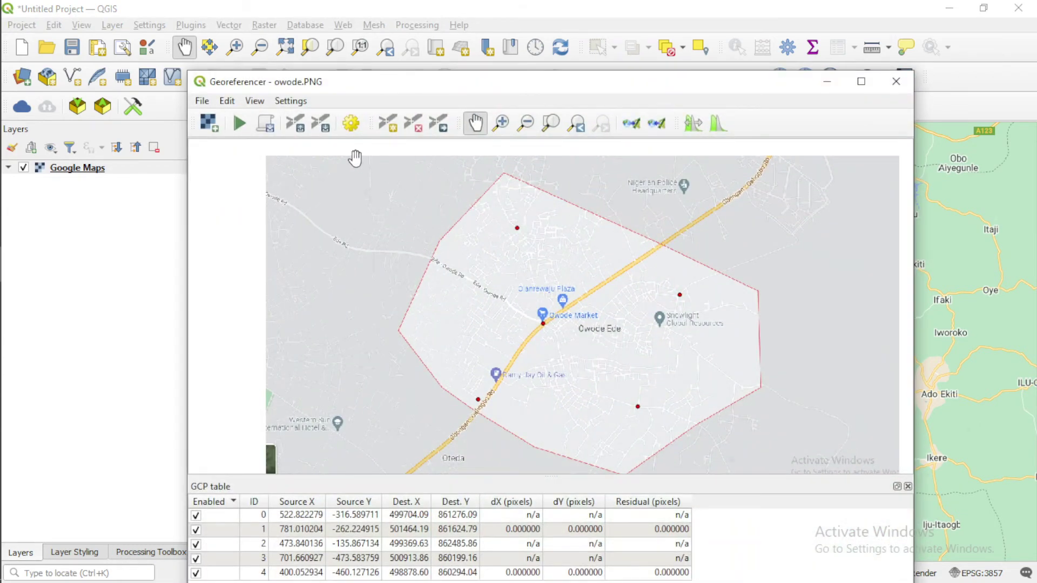
# Run the georeferencing of owode.PNG again and review the spread of its control points.
pyautogui.click(239, 125)
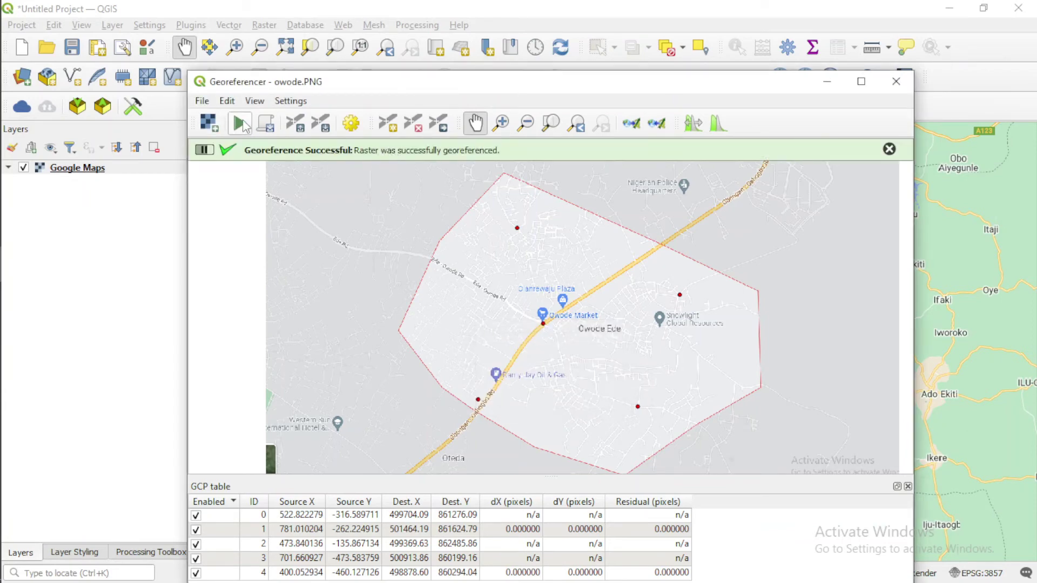
pyautogui.scroll(-1, 535, 273)
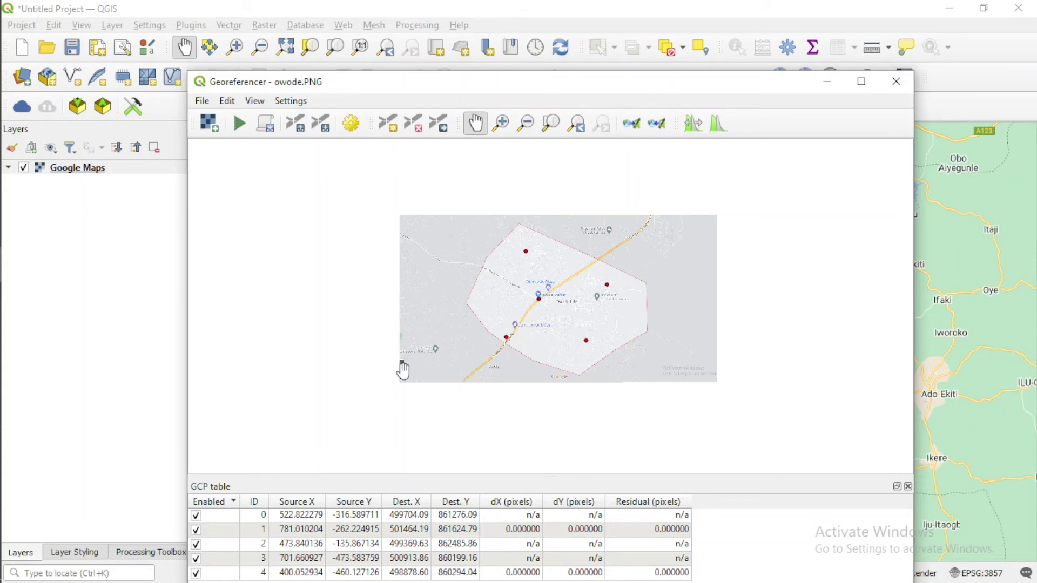
pyautogui.scroll(2, 404, 369)
pyautogui.scroll(-2, 510, 302)
pyautogui.scroll(-2, 652, 281)
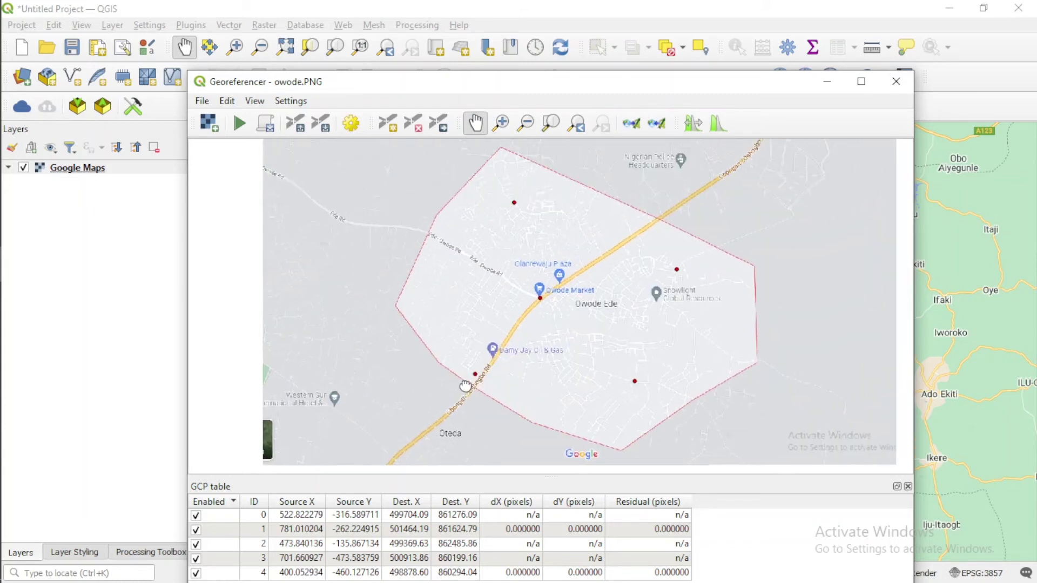
# Look for the georeferenced raster on the map canvas by briefly hiding the Google Maps layer, and put the Georeferencer aside.
pyautogui.moveTo(617, 92); pyautogui.dragTo(371, 538)
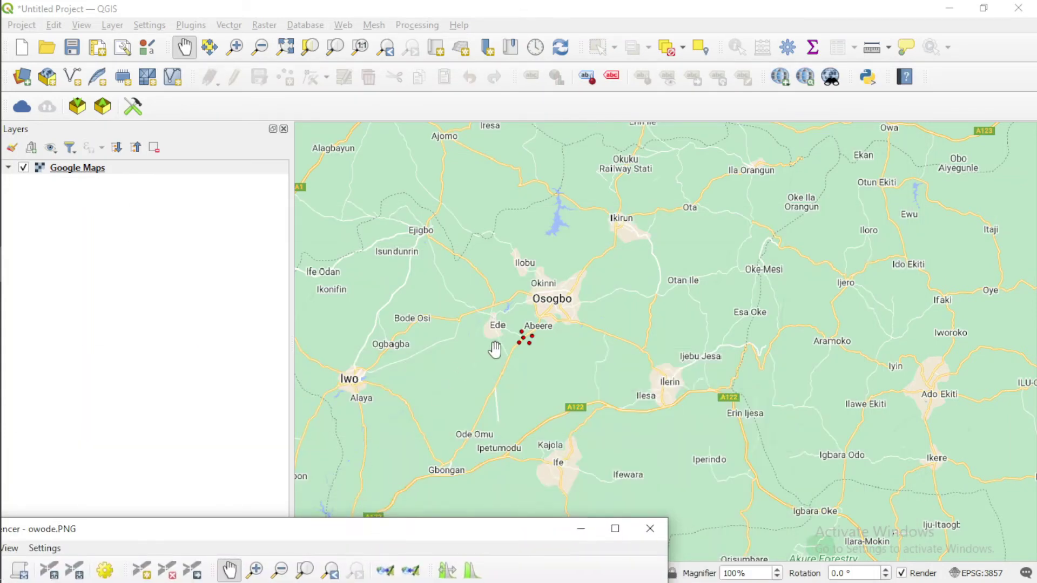
pyautogui.scroll(2, 530, 343)
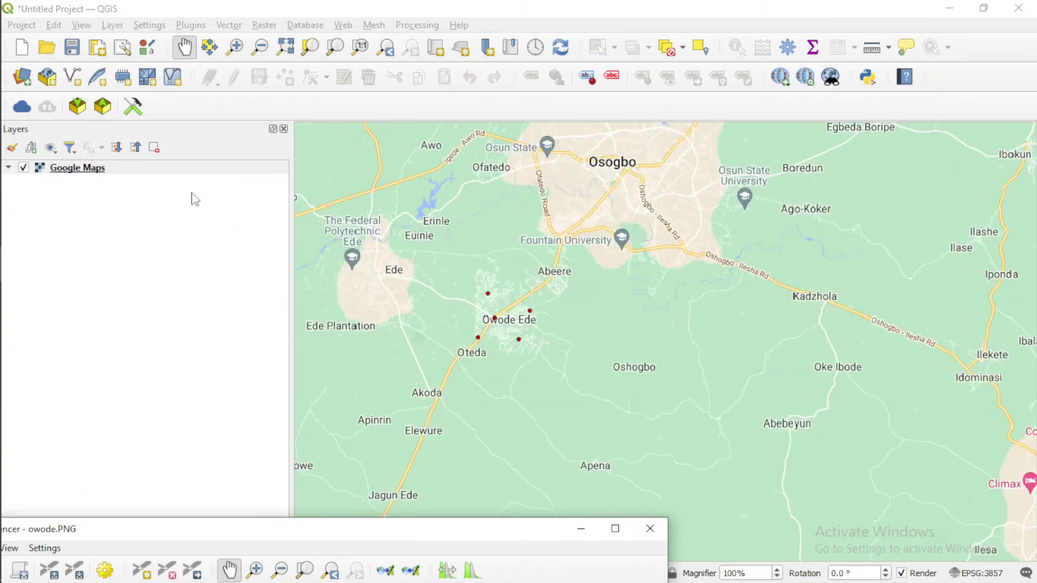
pyautogui.click(23, 169)
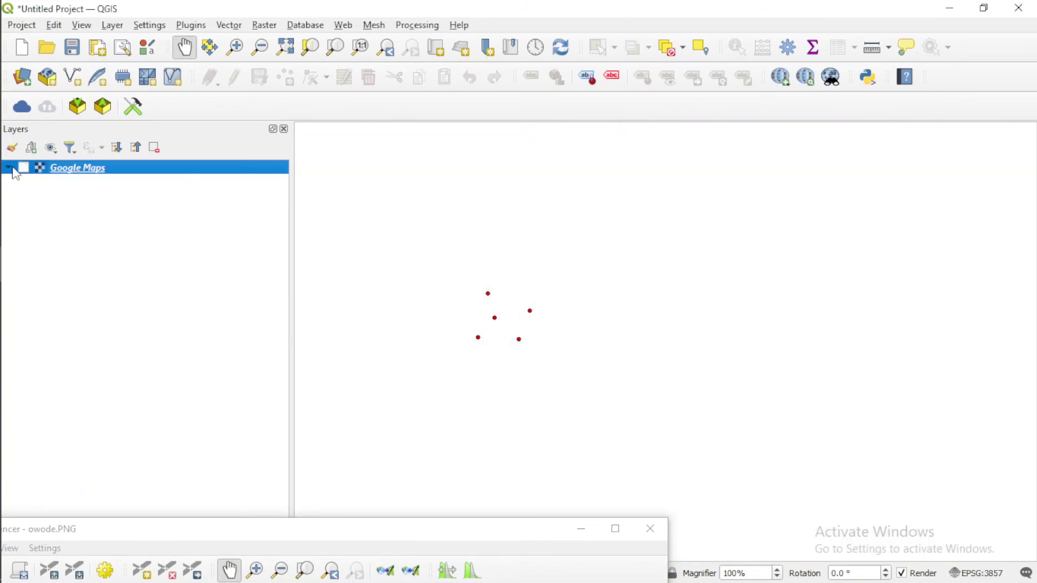
pyautogui.click(23, 169)
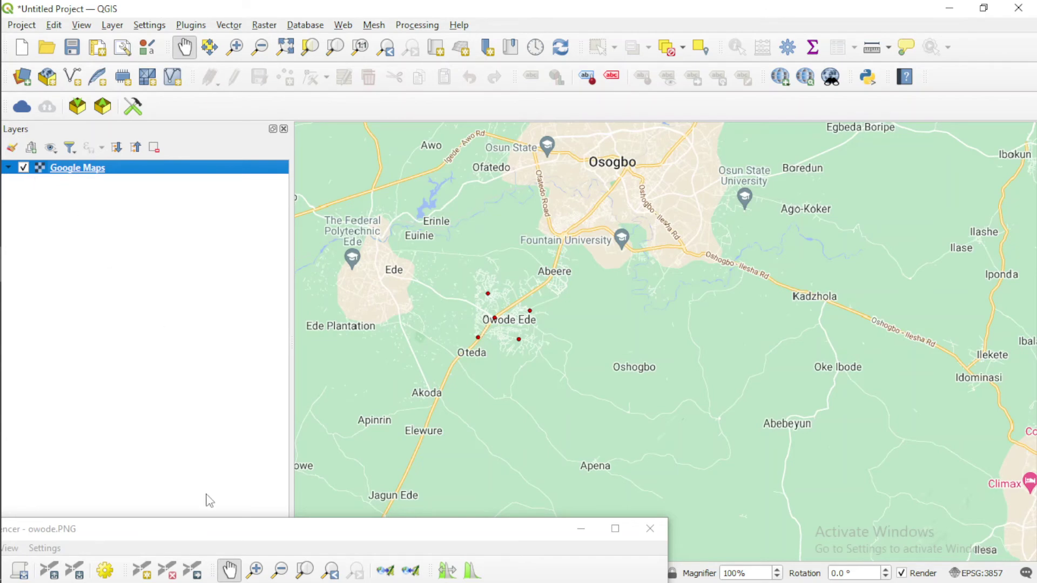
pyautogui.moveTo(218, 529); pyautogui.dragTo(477, 137)
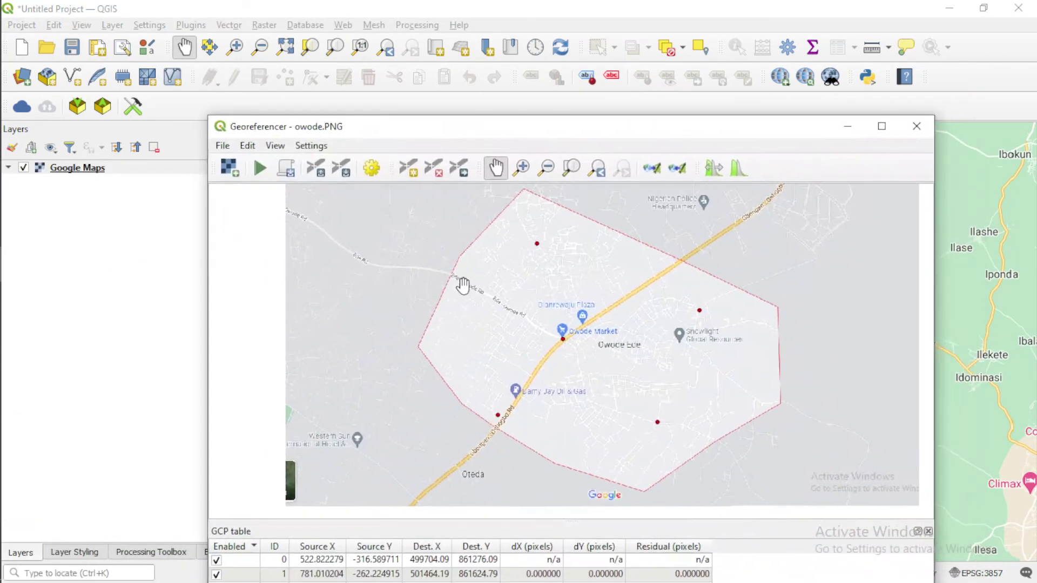
pyautogui.scroll(-2, 463, 285)
pyautogui.click(847, 126)
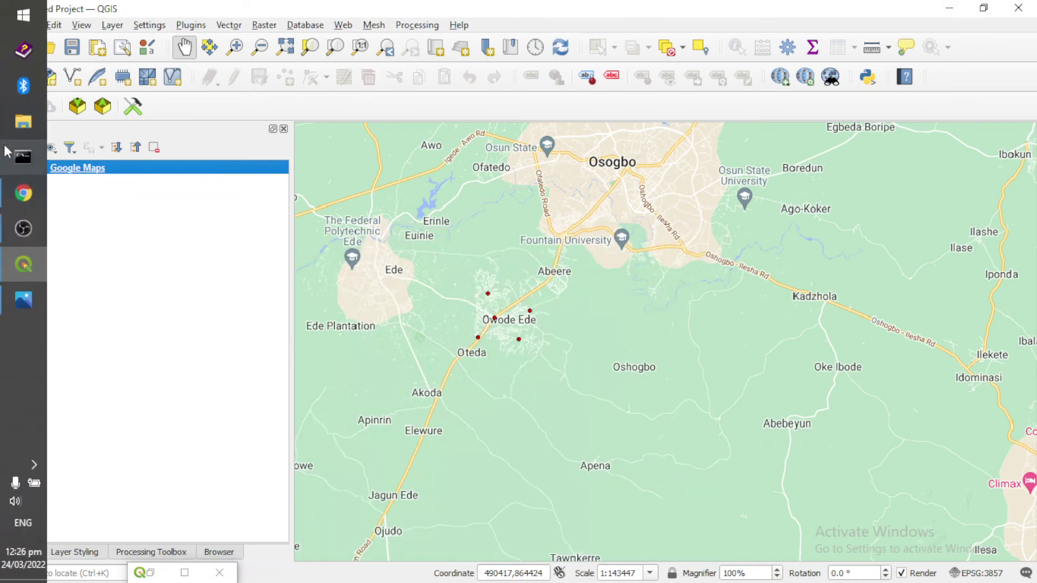
# Add owode_modified.tif from the Desktop folder to the QGIS project as a layer.
pyautogui.press('super+e')
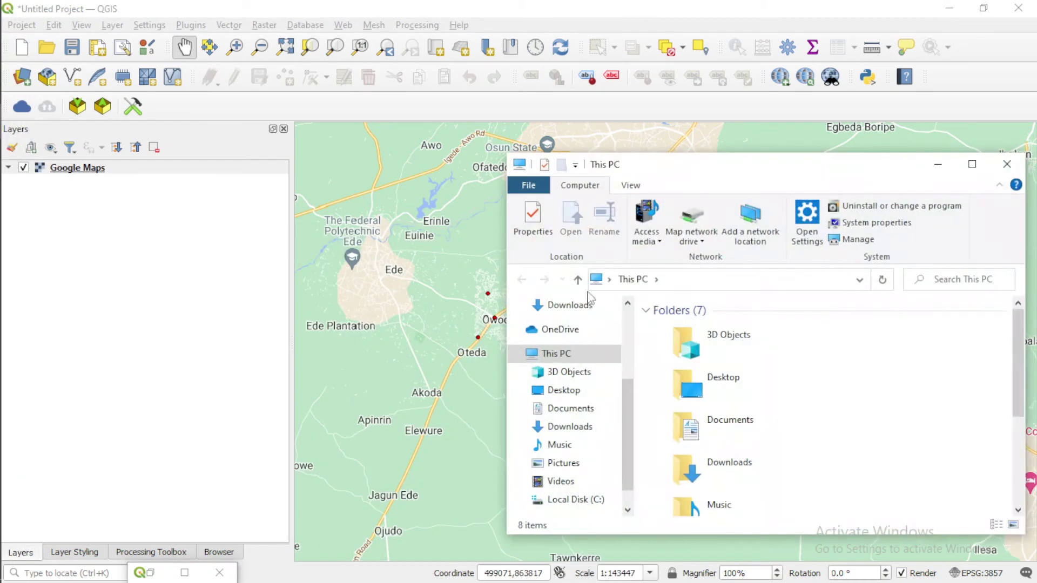
pyautogui.click(582, 393)
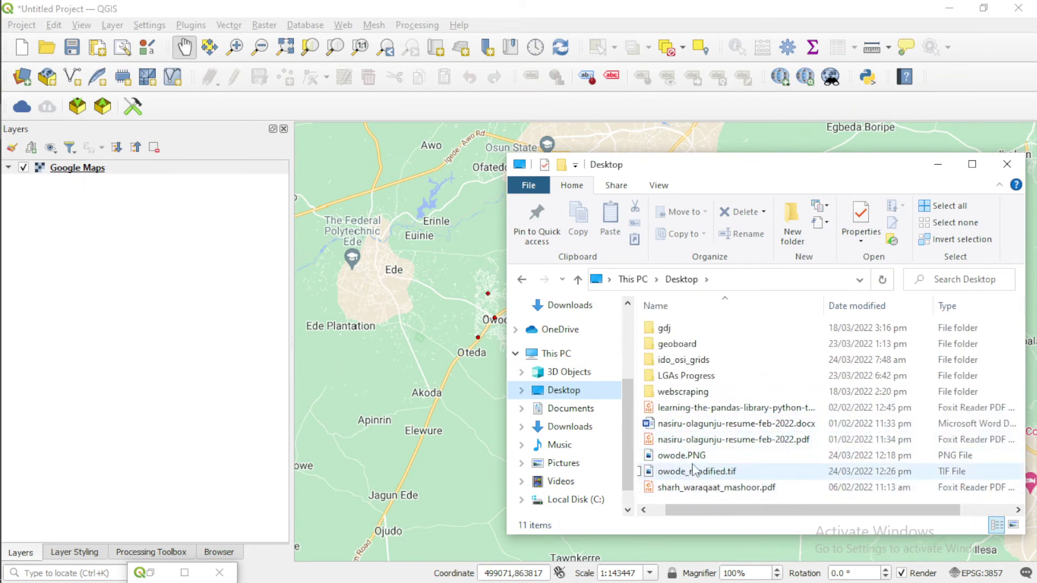
pyautogui.click(686, 474)
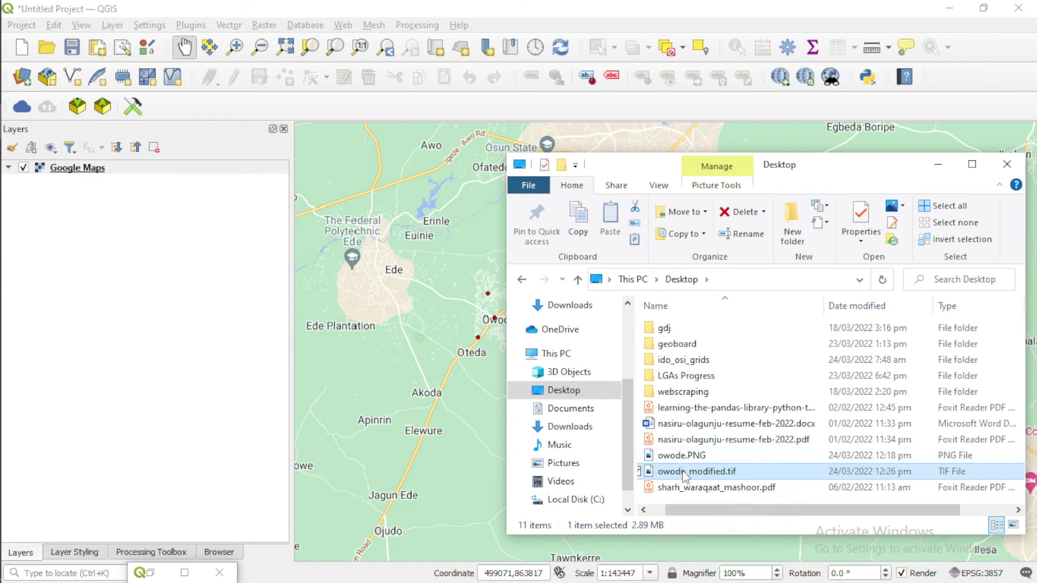
pyautogui.moveTo(684, 479); pyautogui.dragTo(404, 422)
pyautogui.click(940, 170)
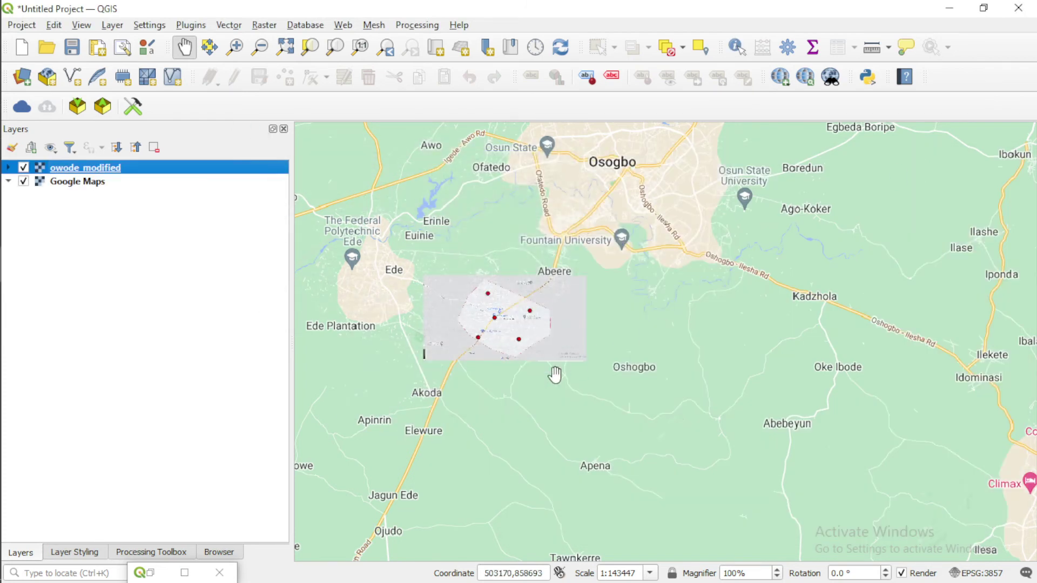
# Compare the owode_modified raster with the Google Maps basemap by repeatedly hiding and showing it over Owode Ede.
pyautogui.scroll(1, 476, 336)
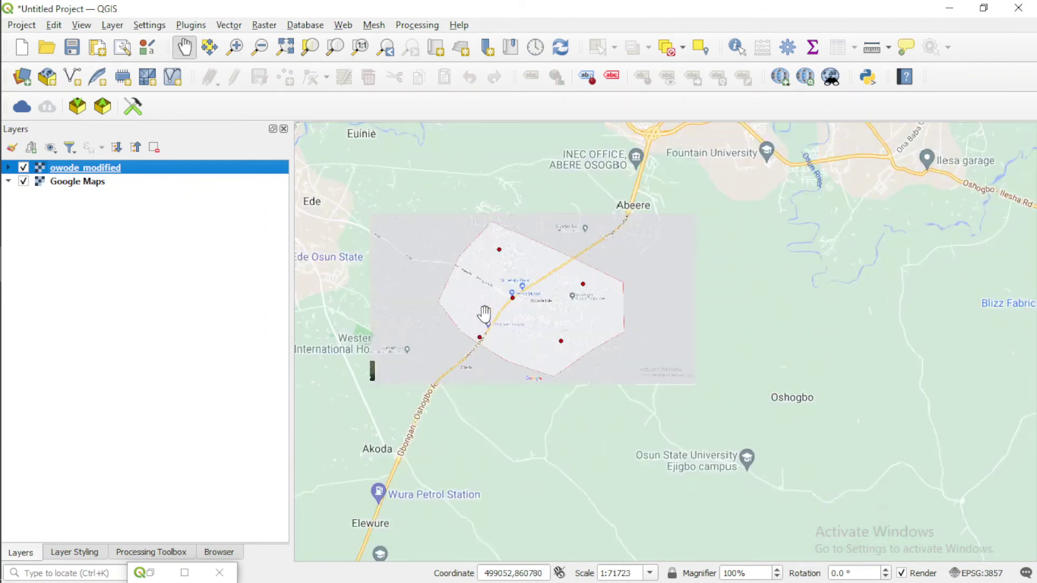
pyautogui.scroll(1, 482, 310)
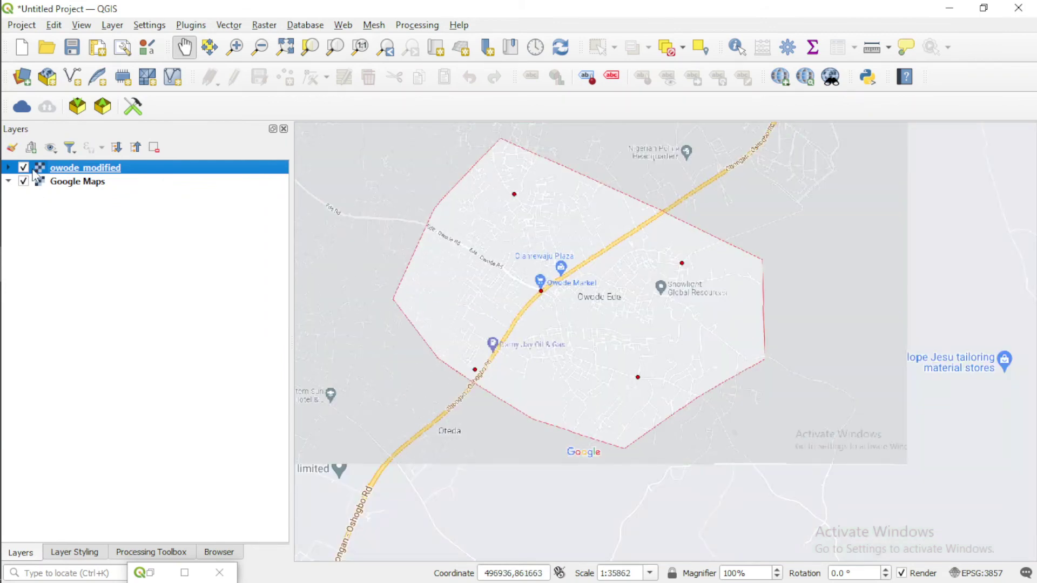
pyautogui.click(23, 168)
pyautogui.click(23, 168)
pyautogui.click(23, 168)
pyautogui.click(23, 168)
pyautogui.click(23, 168)
pyautogui.click(23, 168)
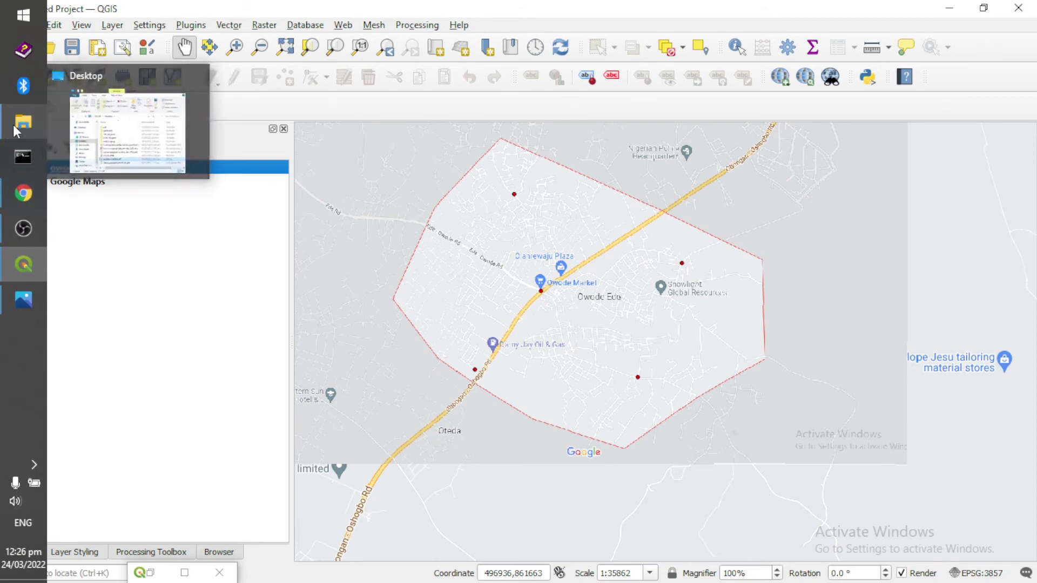
# Locate the original owode.PNG beside the georeferenced file in the Desktop folder and select it.
pyautogui.click(22, 125)
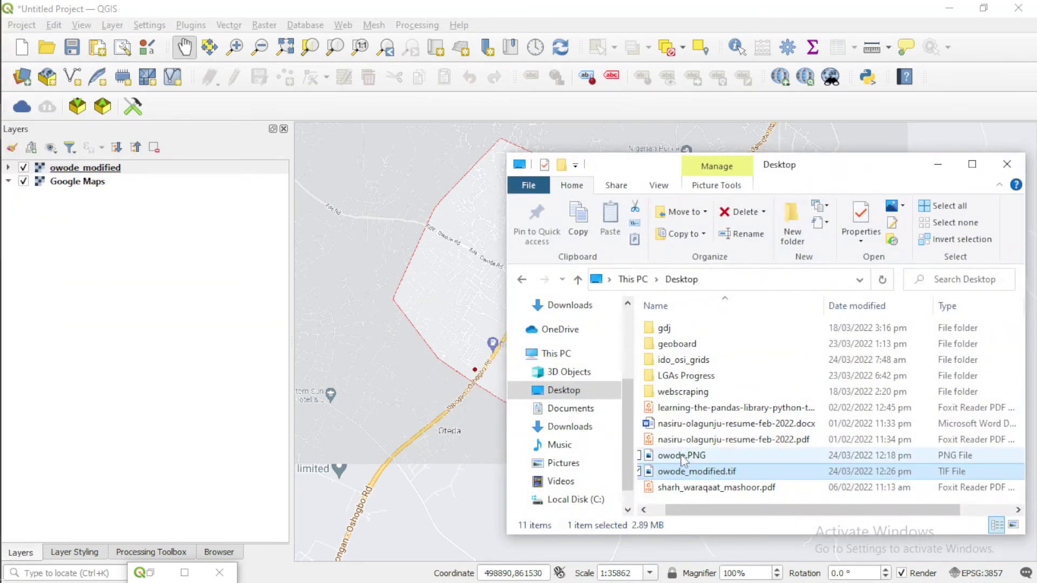
pyautogui.click(151, 574)
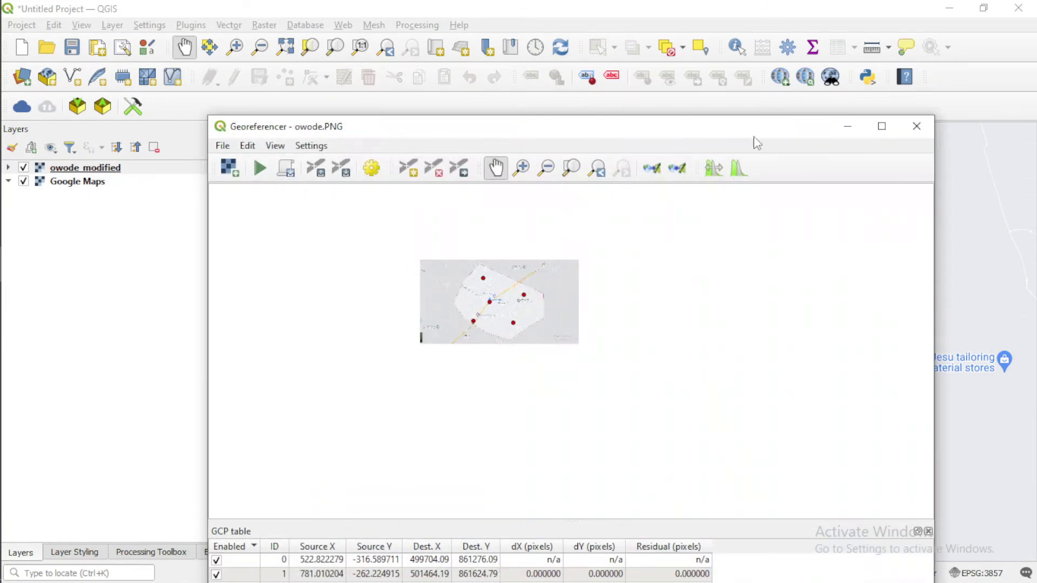
pyautogui.click(847, 125)
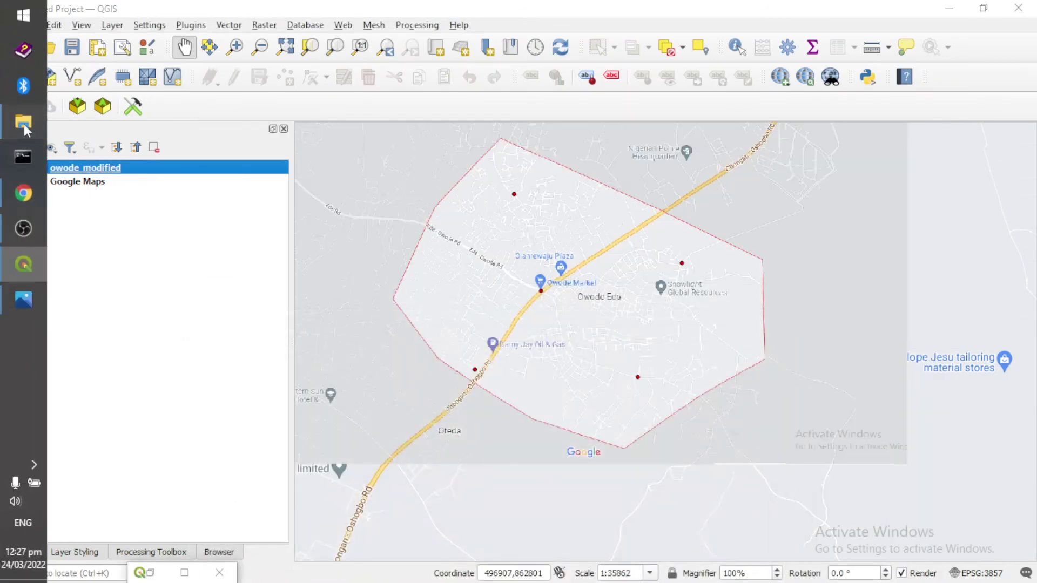
pyautogui.click(23, 123)
pyautogui.click(669, 458)
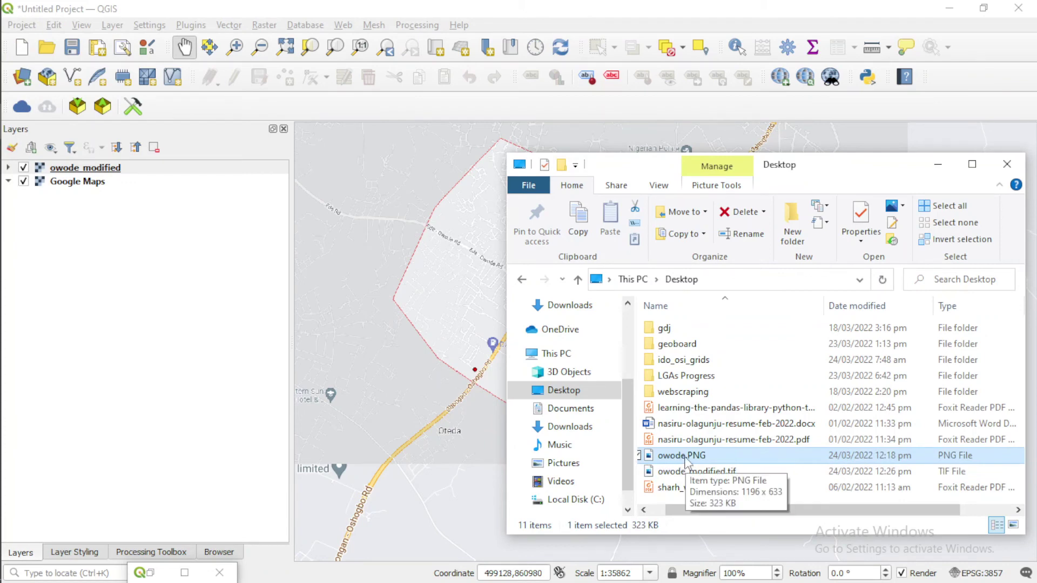
# Select owode_modified.tif in the Desktop folder, put the folder window aside and inspect the georeferenced raster over Owode Ede.
pyautogui.click(681, 475)
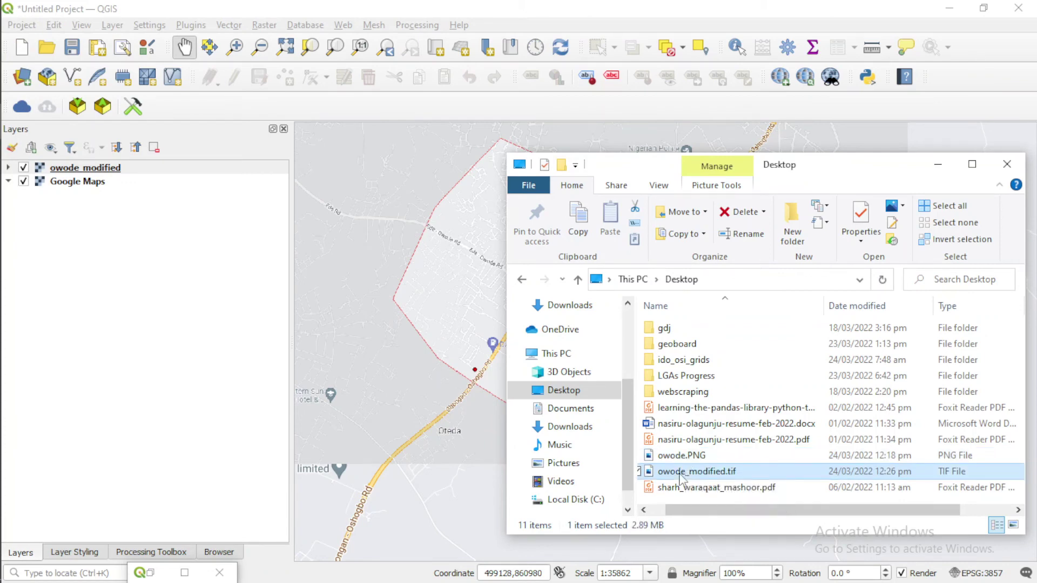
pyautogui.moveTo(692, 478)
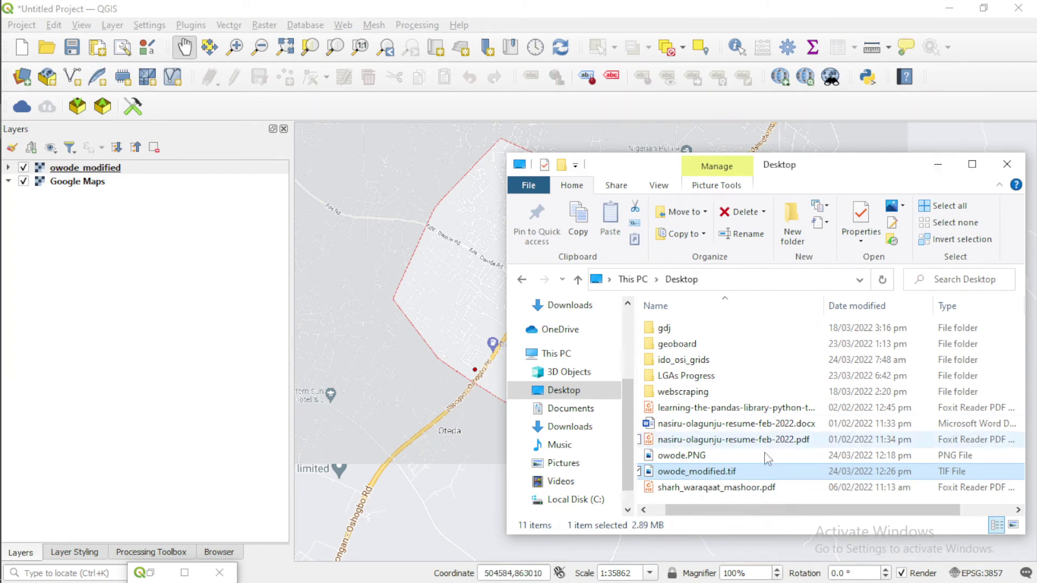
pyautogui.click(937, 164)
pyautogui.scroll(-1, 477, 285)
pyautogui.moveTo(456, 301); pyautogui.dragTo(513, 317)
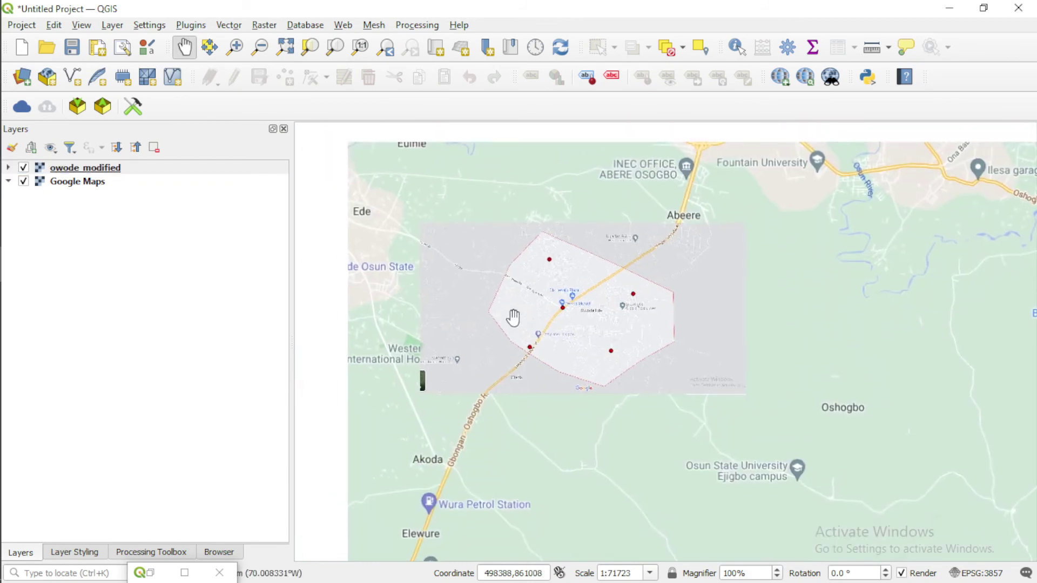
pyautogui.scroll(1, 526, 319)
pyautogui.moveTo(577, 307); pyautogui.dragTo(599, 363)
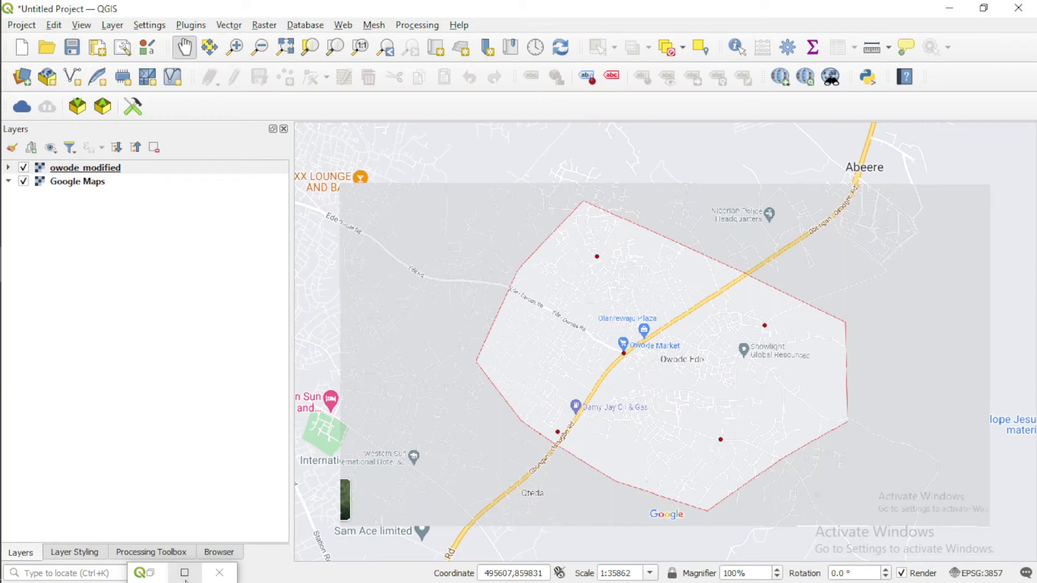
pyautogui.click(104, 27)
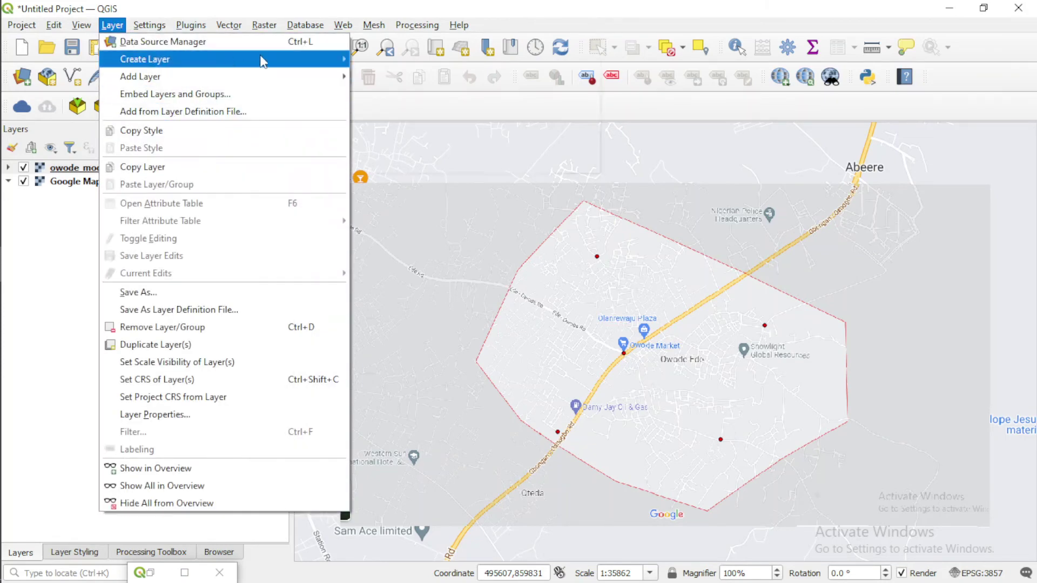
pyautogui.moveTo(259, 58)
pyautogui.click(362, 62)
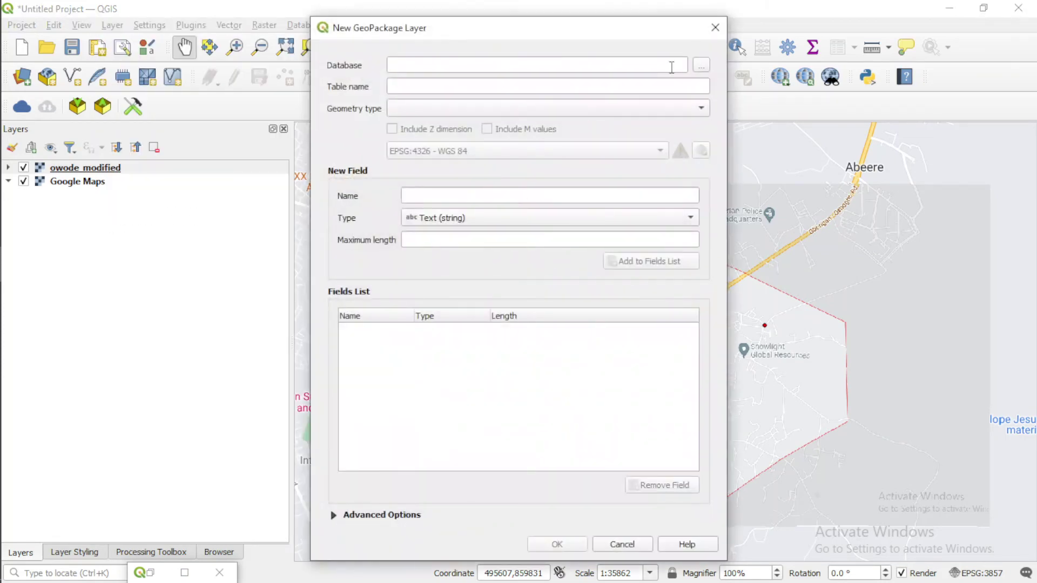
pyautogui.click(701, 66)
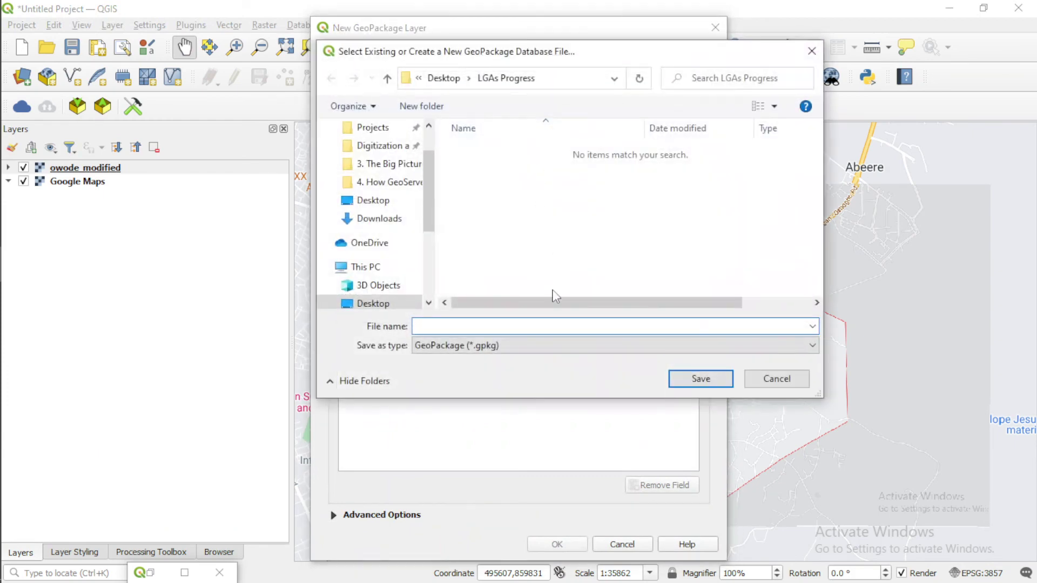
pyautogui.click(778, 379)
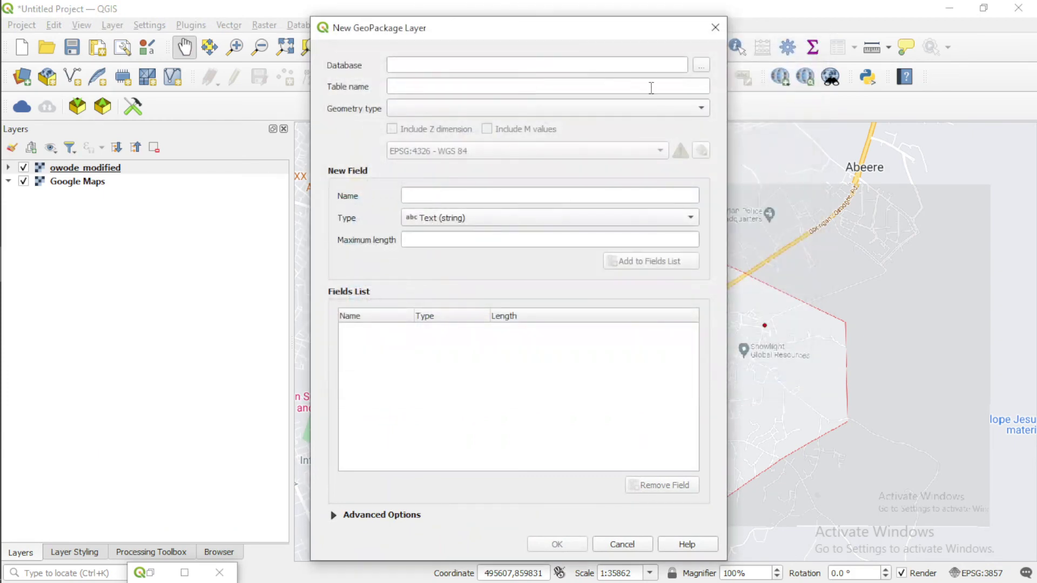
pyautogui.click(715, 28)
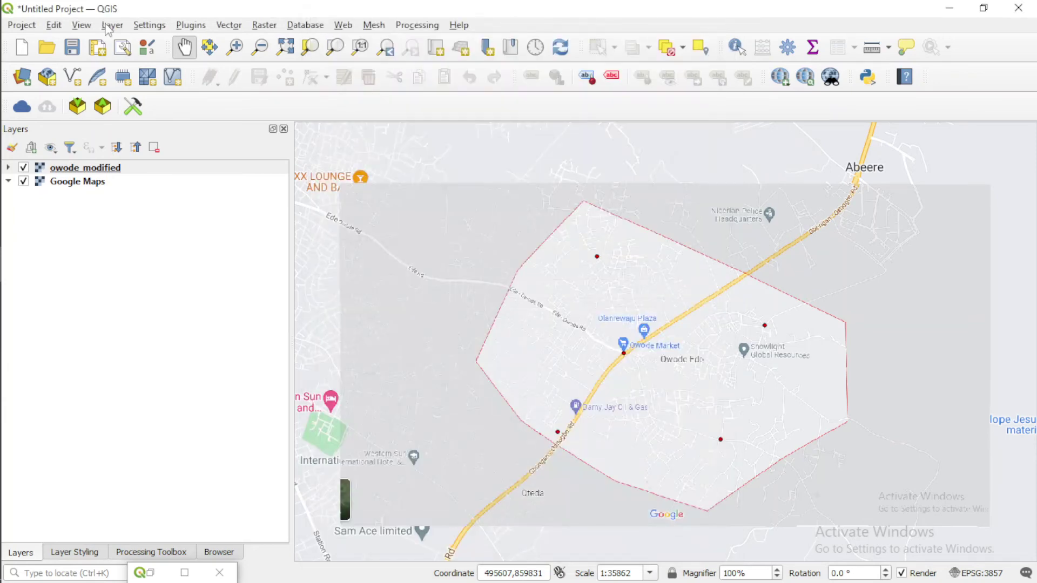
# Start a new GeoPackage layer and set its database file to test in the Desktop folder.
pyautogui.click(112, 25)
pyautogui.moveTo(151, 60)
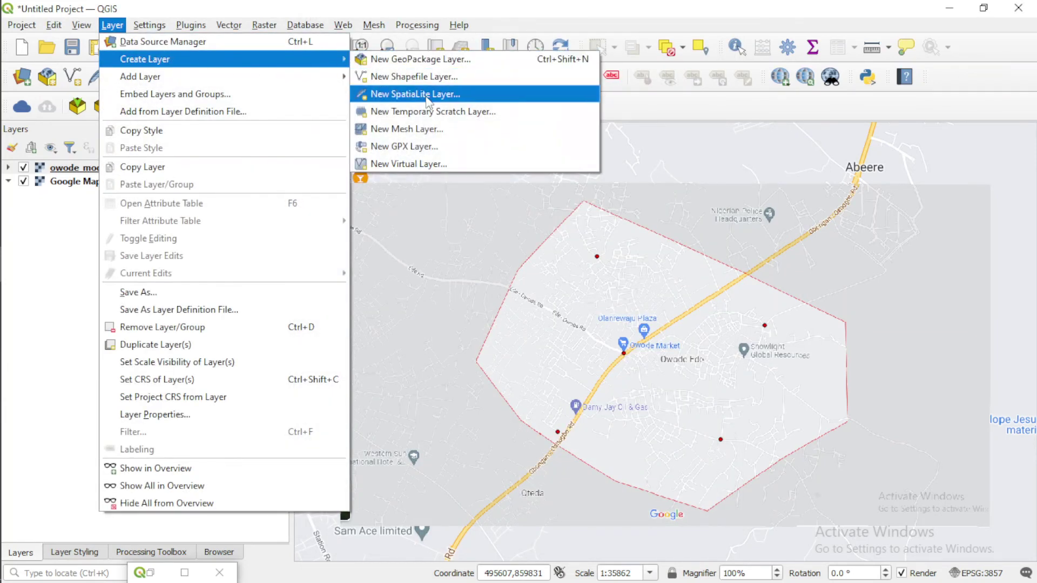
pyautogui.click(454, 64)
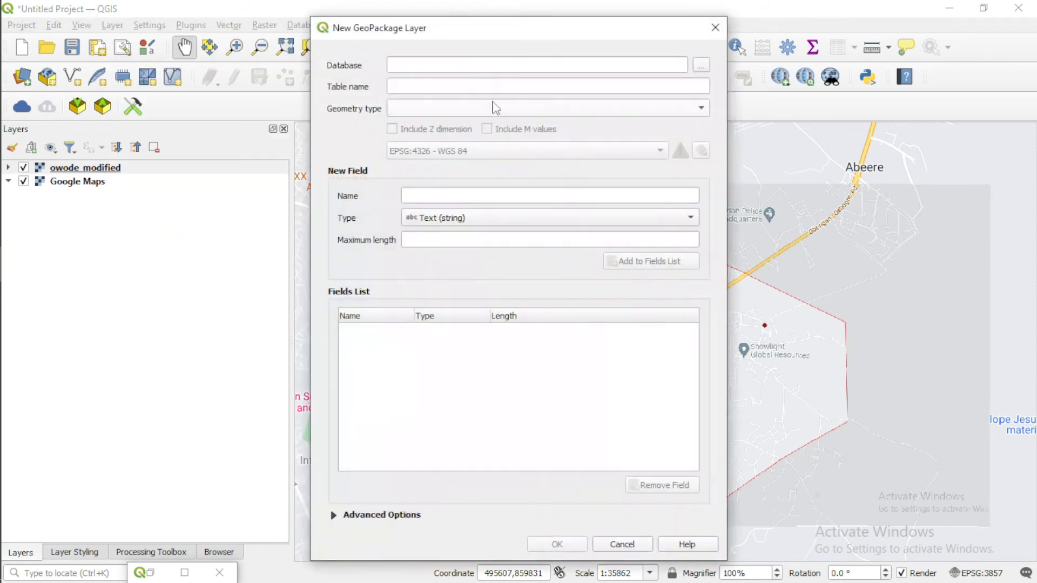
pyautogui.click(702, 65)
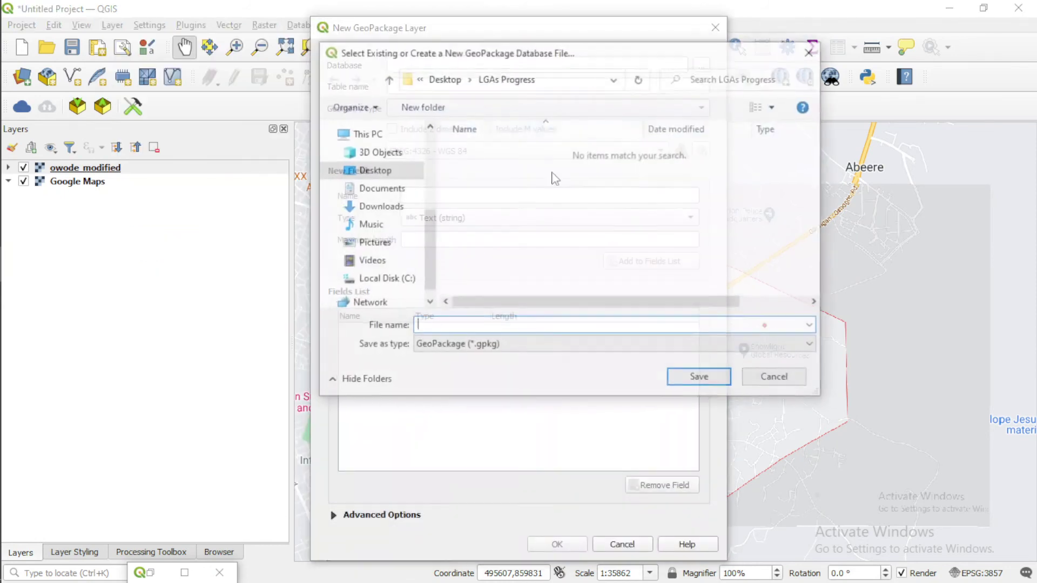
pyautogui.click(389, 176)
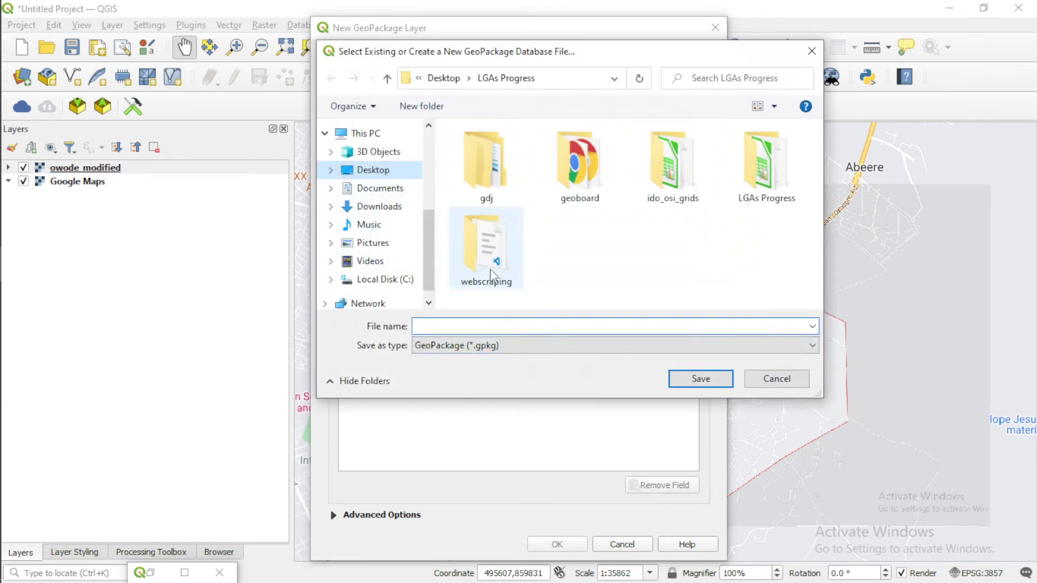
pyautogui.click(513, 329)
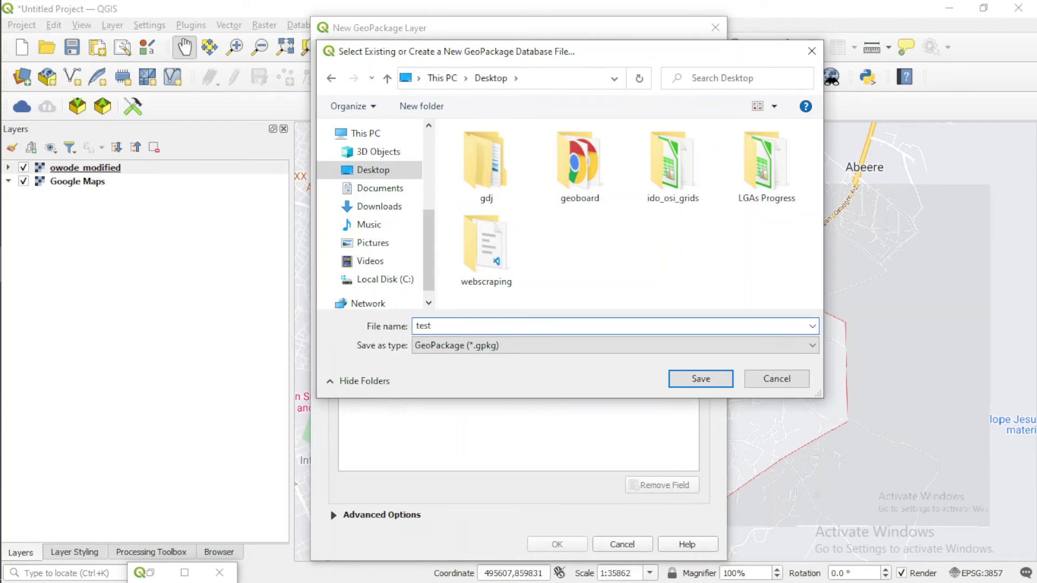
pyautogui.write('test')
pyautogui.click(697, 378)
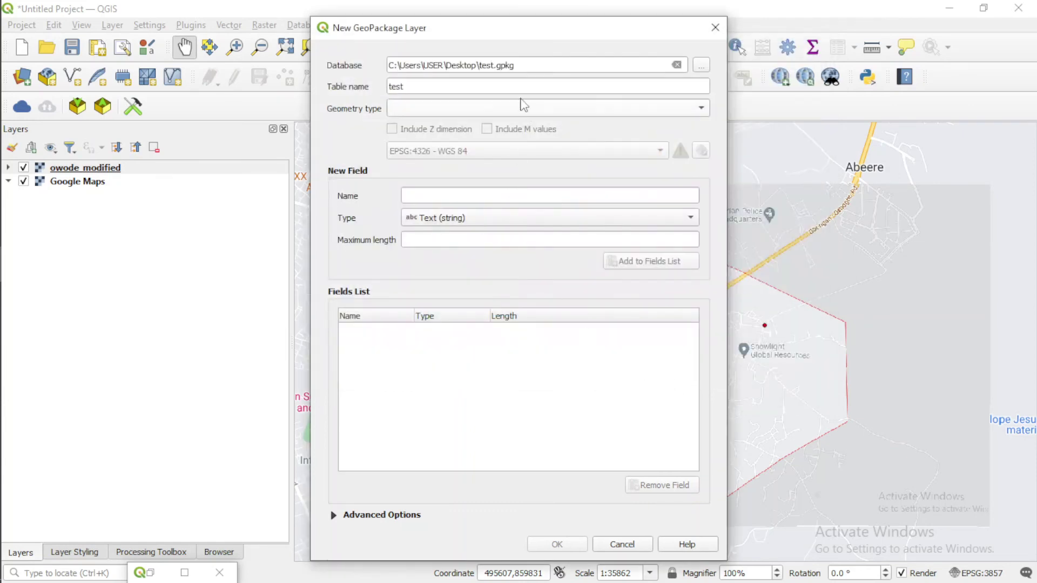
# Name the GeoPackage table owode and set its geometry type to Polygon.
pyautogui.click(474, 87)
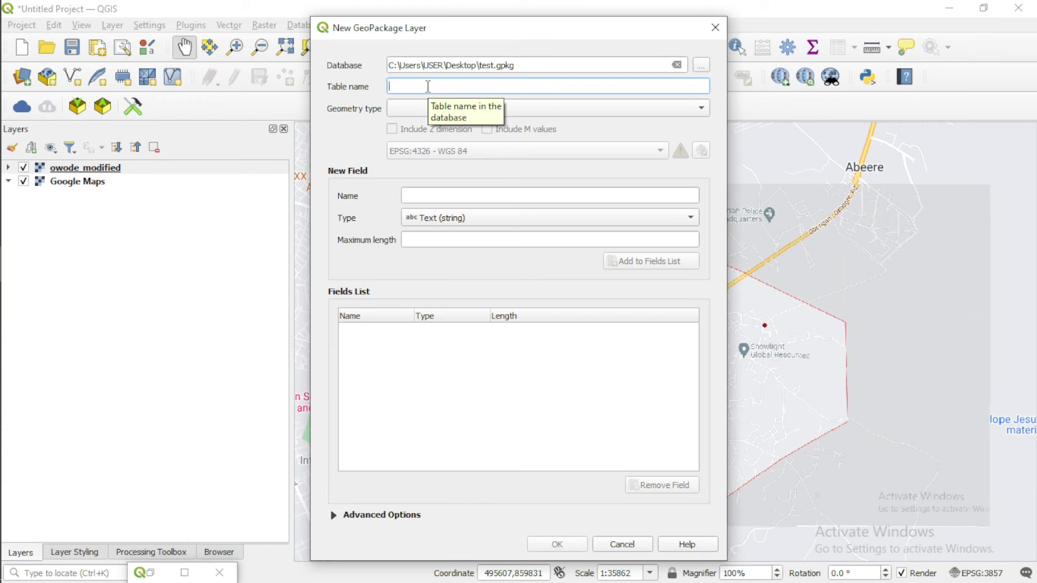
pyautogui.click(470, 108)
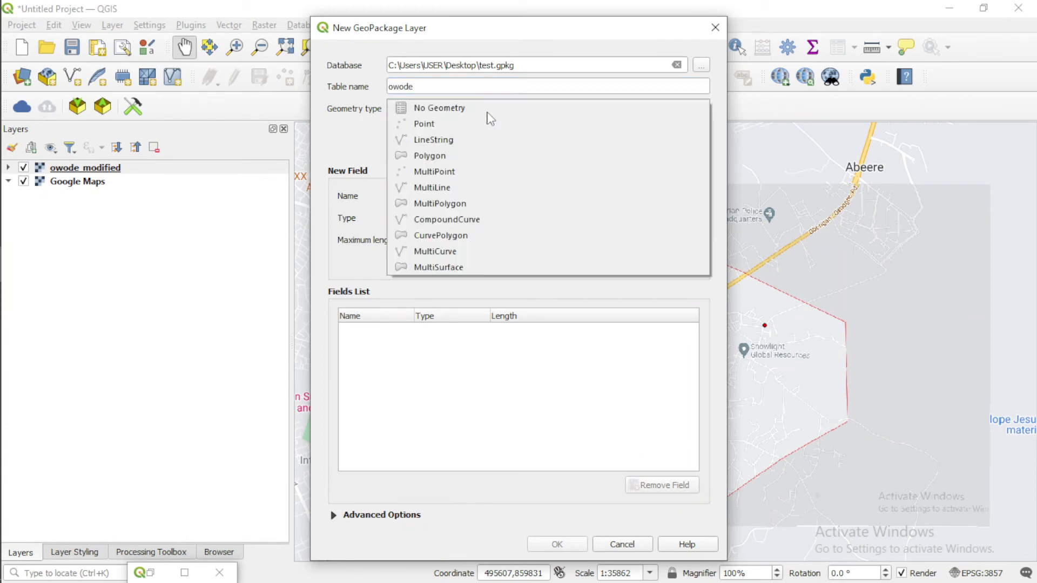
pyautogui.click(469, 157)
# Add a text field called name to the layer's fields and create the layer with a spatial index.
pyautogui.click(430, 196)
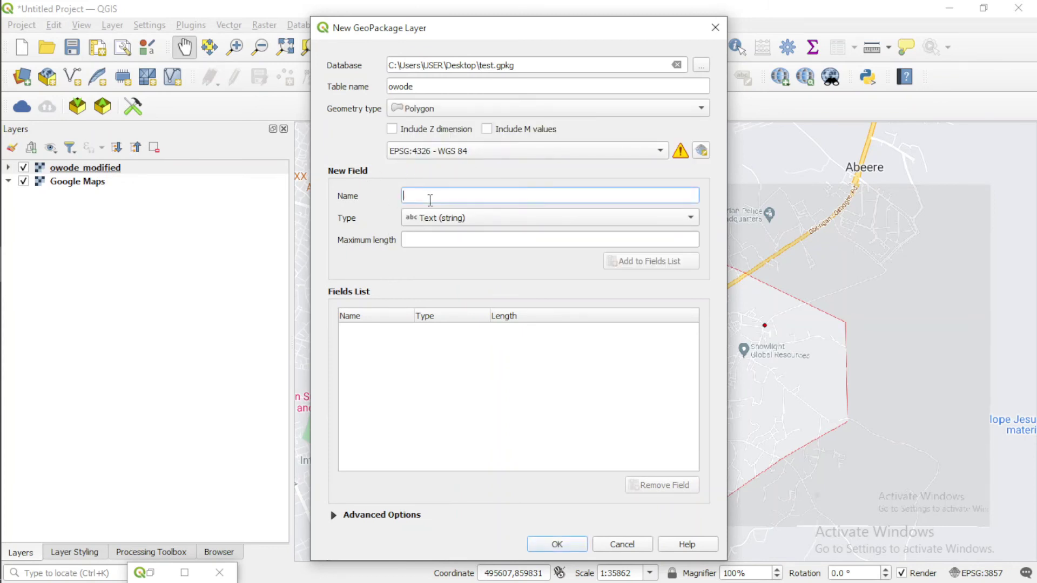
pyautogui.write('name')
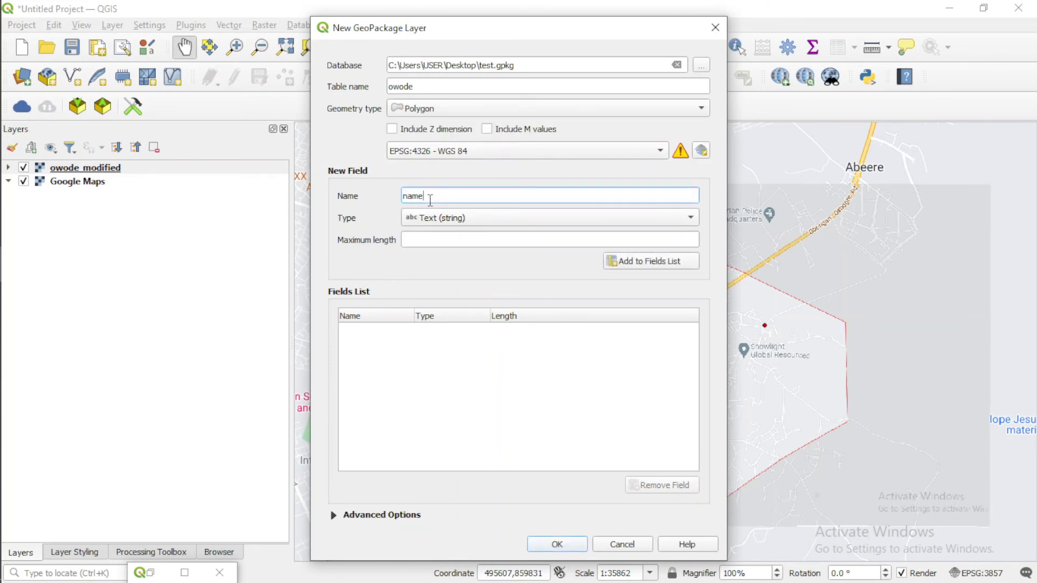
pyautogui.click(625, 263)
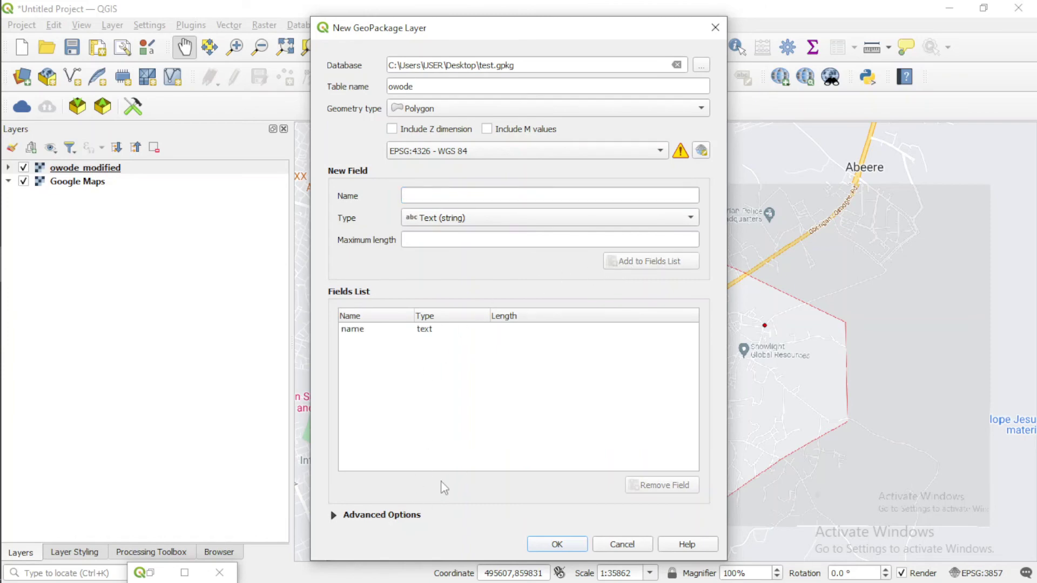
pyautogui.click(334, 515)
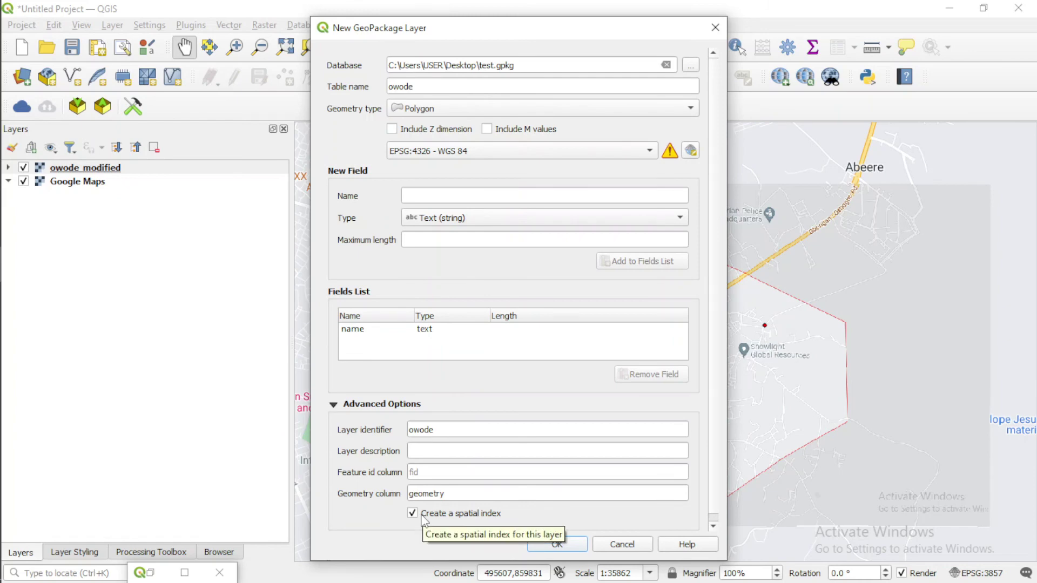
pyautogui.click(556, 544)
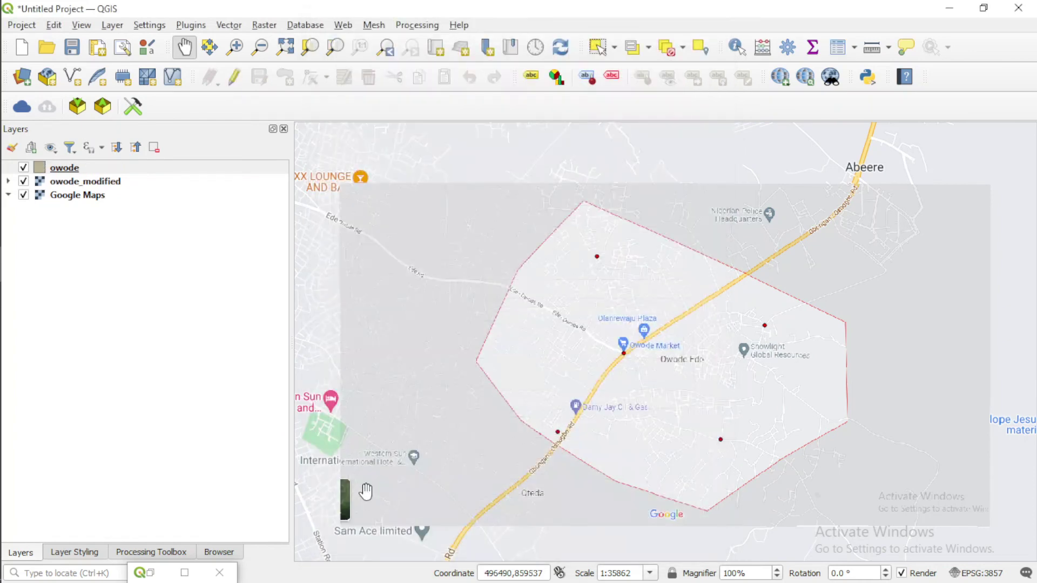
# Turn on editing for the owode layer and start a new polygon at the western corner of the red boundary.
pyautogui.click(74, 169)
pyautogui.click(233, 77)
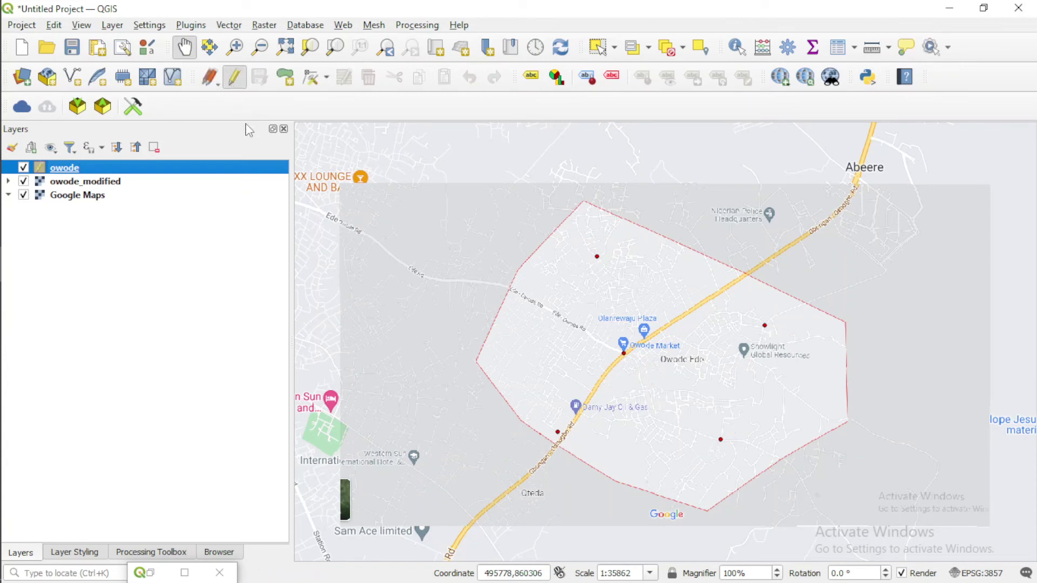
pyautogui.click(285, 77)
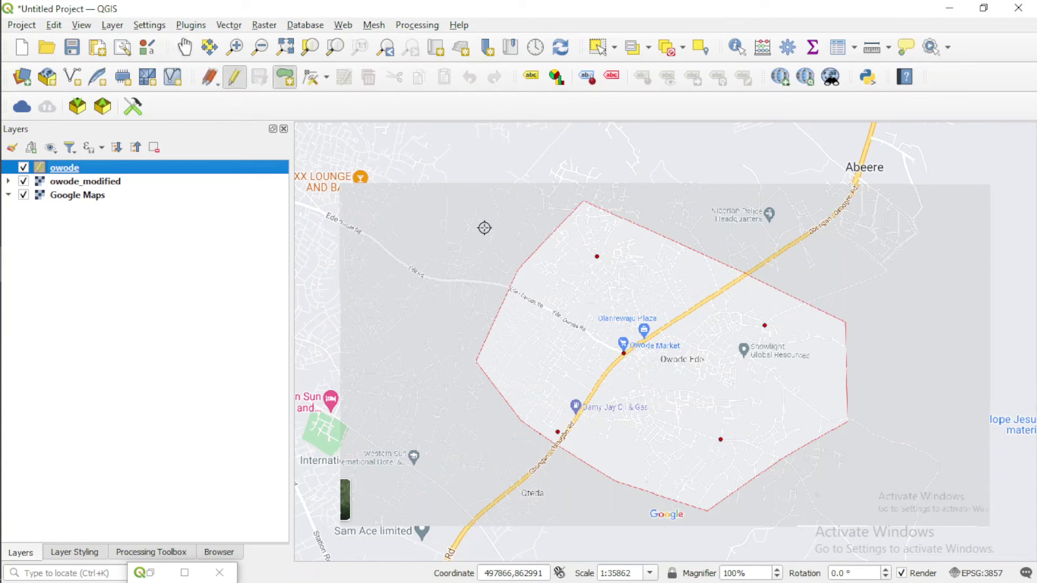
pyautogui.scroll(2, 475, 361)
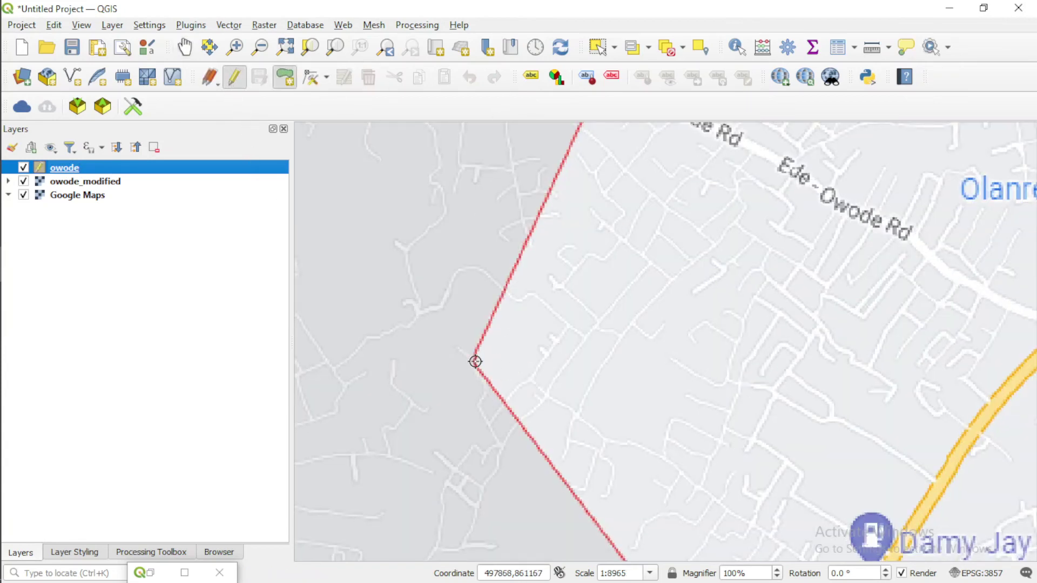
pyautogui.scroll(4, 475, 368)
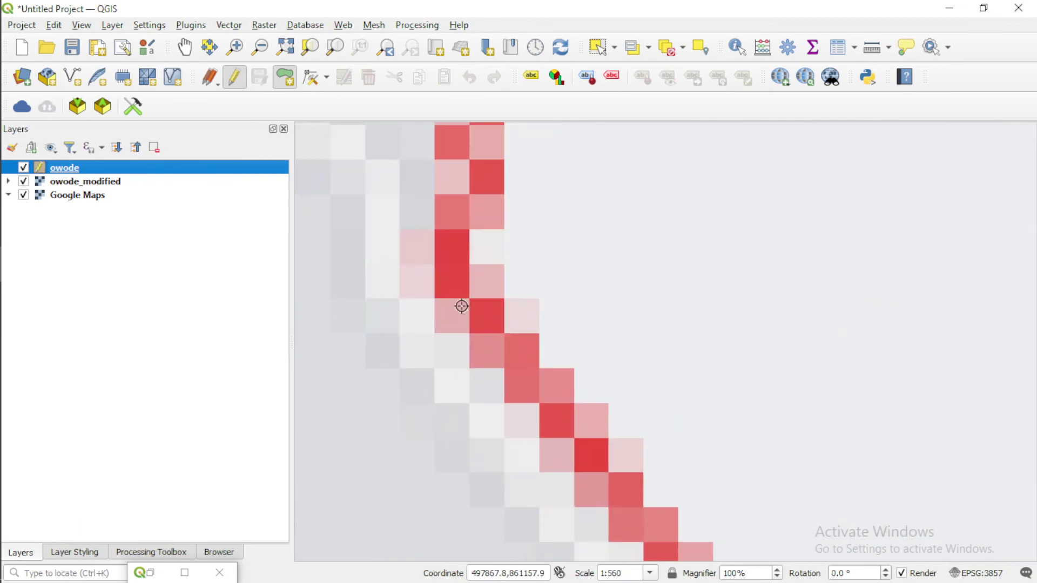
pyautogui.scroll(-4, 455, 251)
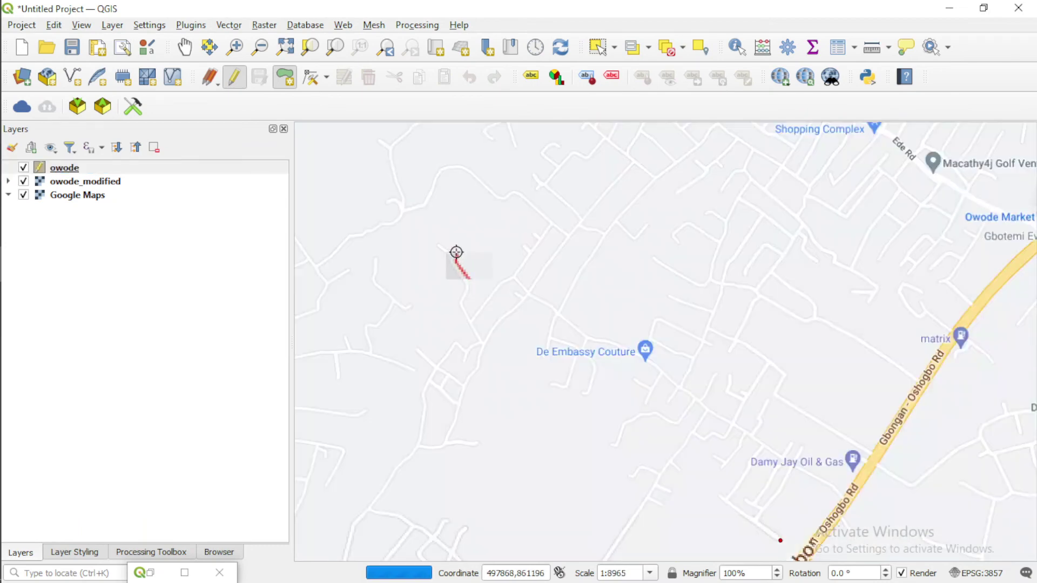
# Trace the boundary's northwestern side with polygon vertices, past Ede - Owode Rd up to the northern corner.
pyautogui.click(510, 153)
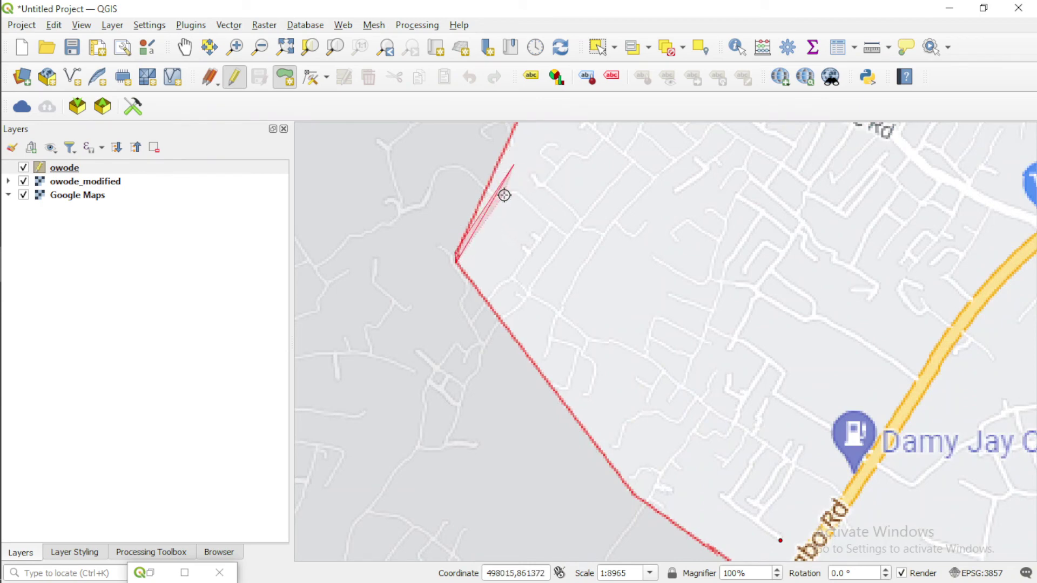
pyautogui.moveTo(505, 190); pyautogui.dragTo(385, 439)
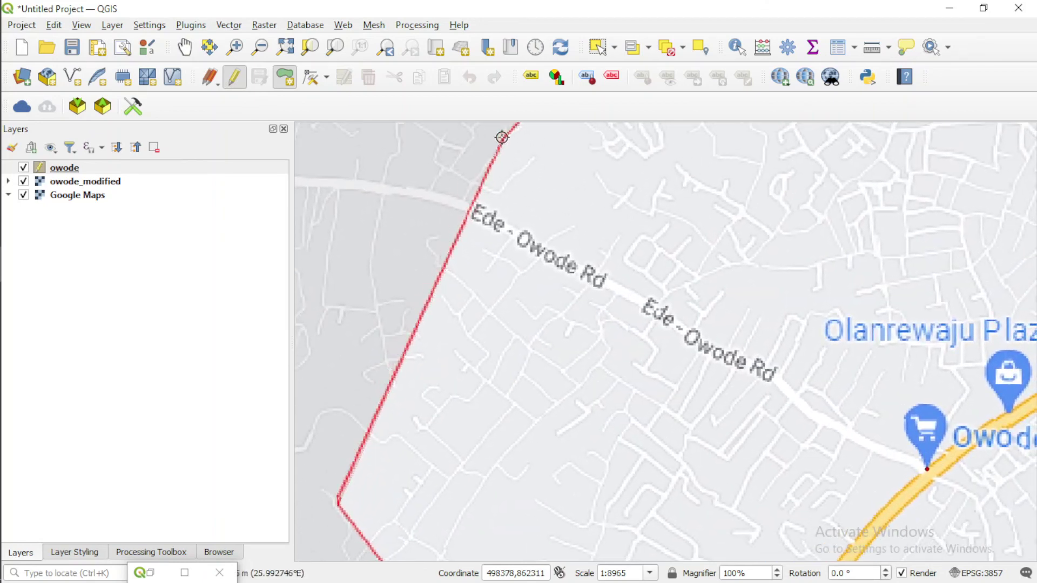
pyautogui.moveTo(522, 139); pyautogui.dragTo(690, 192)
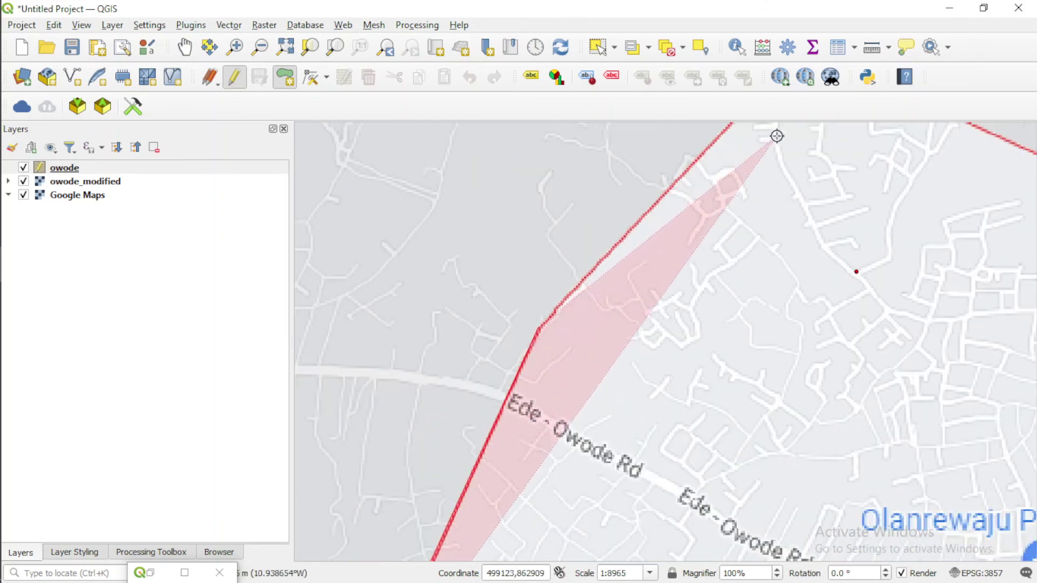
pyautogui.moveTo(776, 134); pyautogui.dragTo(555, 448)
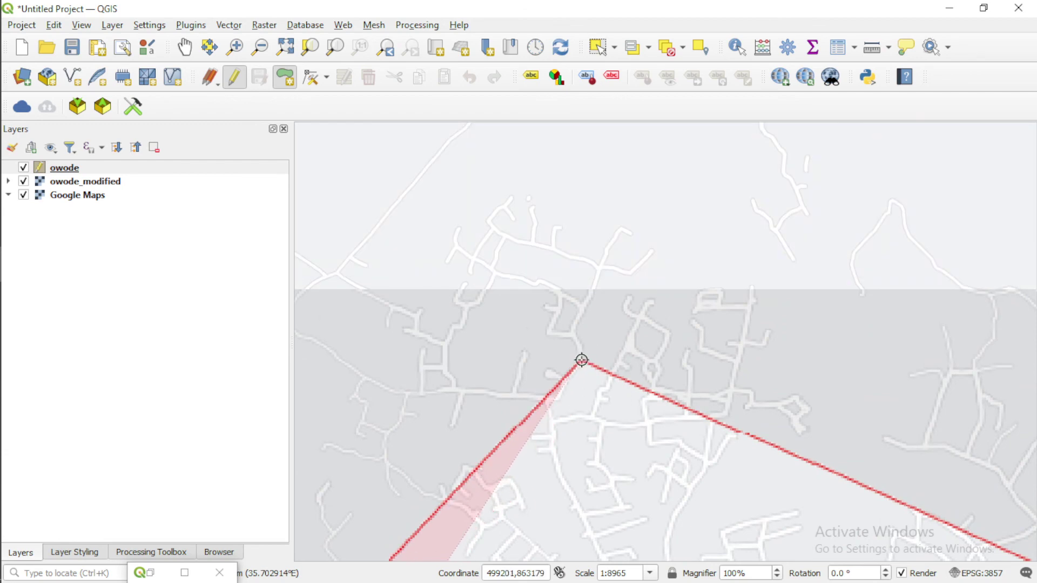
pyautogui.click(582, 360)
# Trace the boundary's northeastern side with polygon vertices, adding one just before the yellow highway and one at the eastern corner.
pyautogui.moveTo(736, 432); pyautogui.dragTo(640, 205)
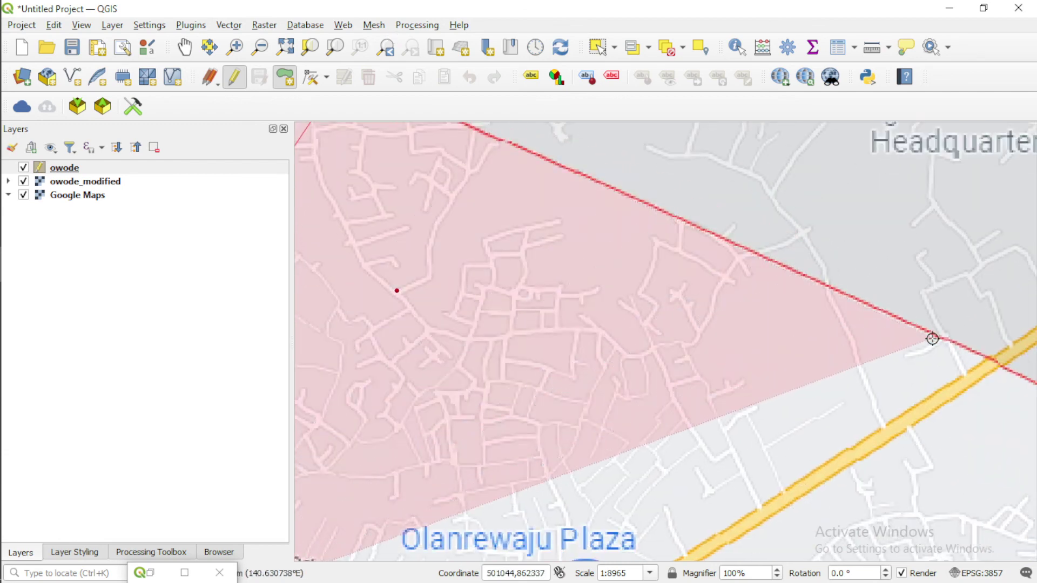
pyautogui.click(948, 340)
pyautogui.moveTo(948, 340); pyautogui.dragTo(387, 305)
pyautogui.scroll(-3, 387, 305)
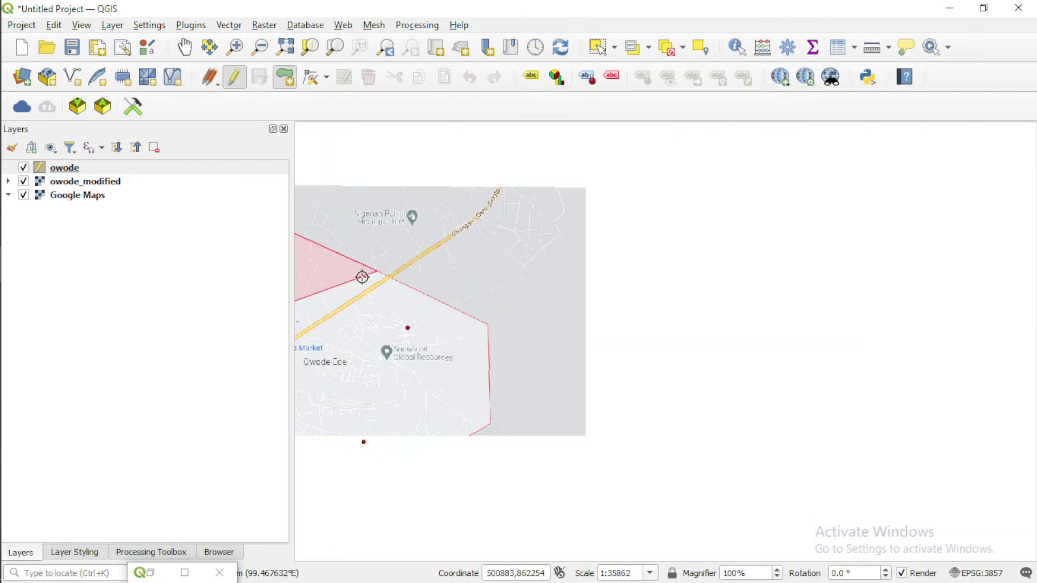
pyautogui.scroll(2, 424, 310)
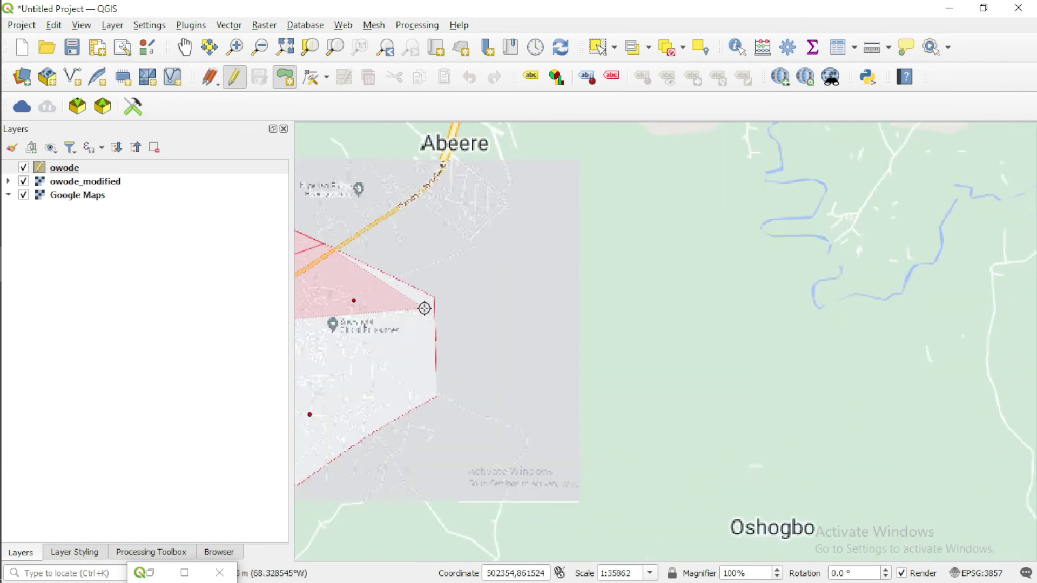
pyautogui.scroll(1, 444, 288)
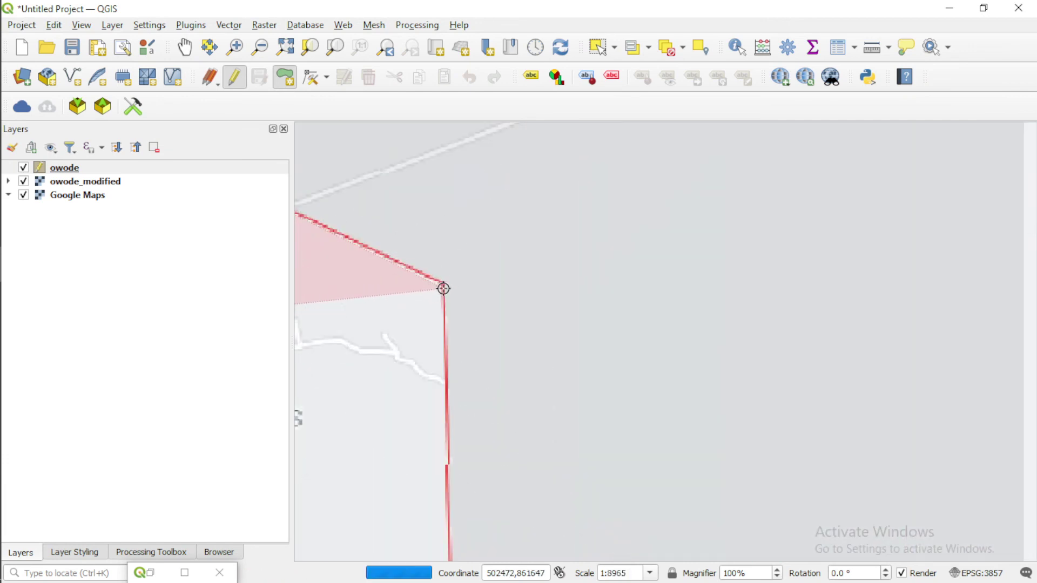
pyautogui.click(444, 284)
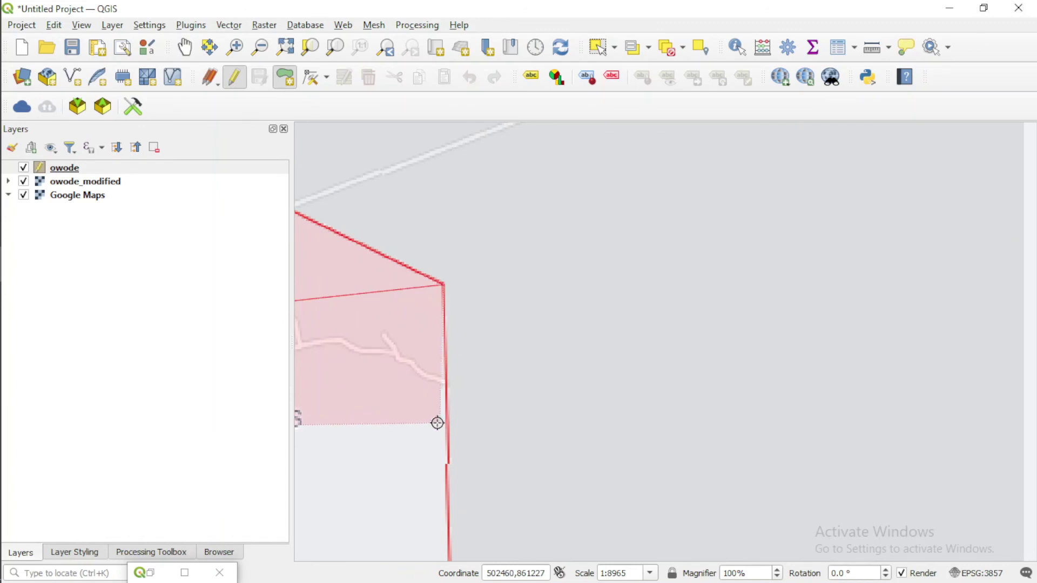
# Continue the polygon down the boundary's eastern side, with a vertex at the break in the red line and one at the southeastern corner.
pyautogui.scroll(-2, 429, 430)
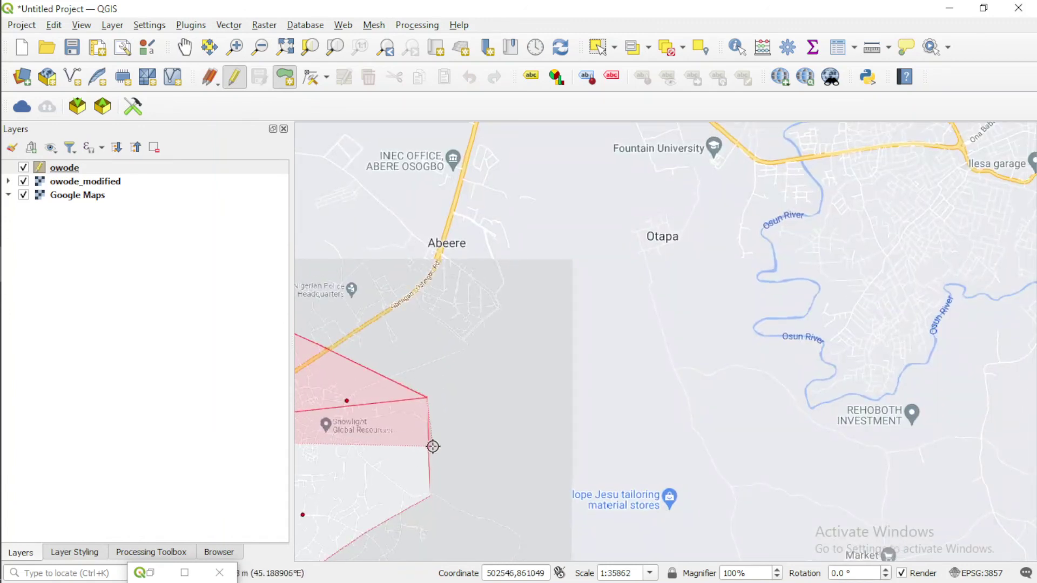
pyautogui.scroll(4, 429, 446)
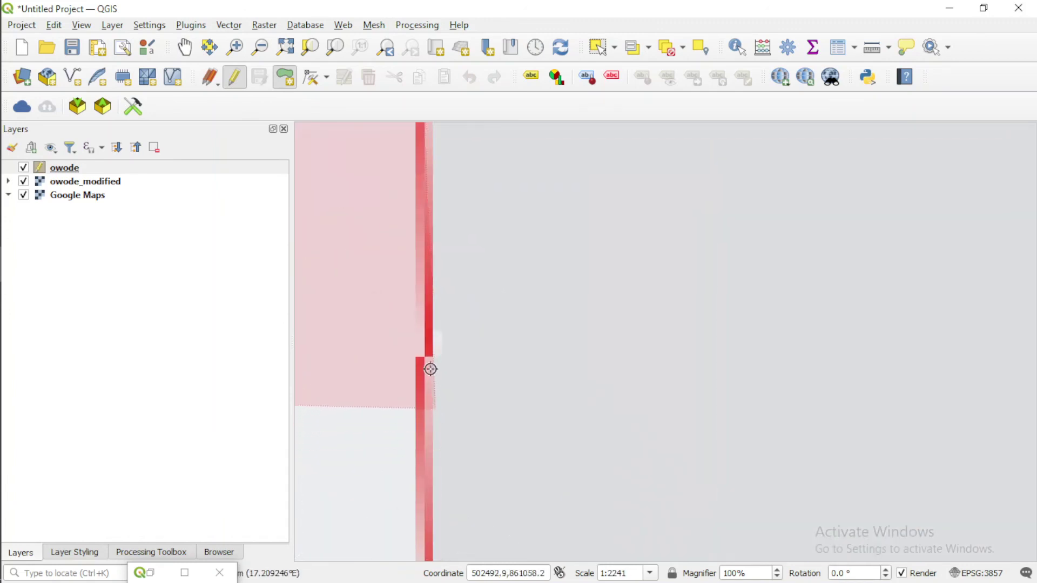
pyautogui.click(431, 353)
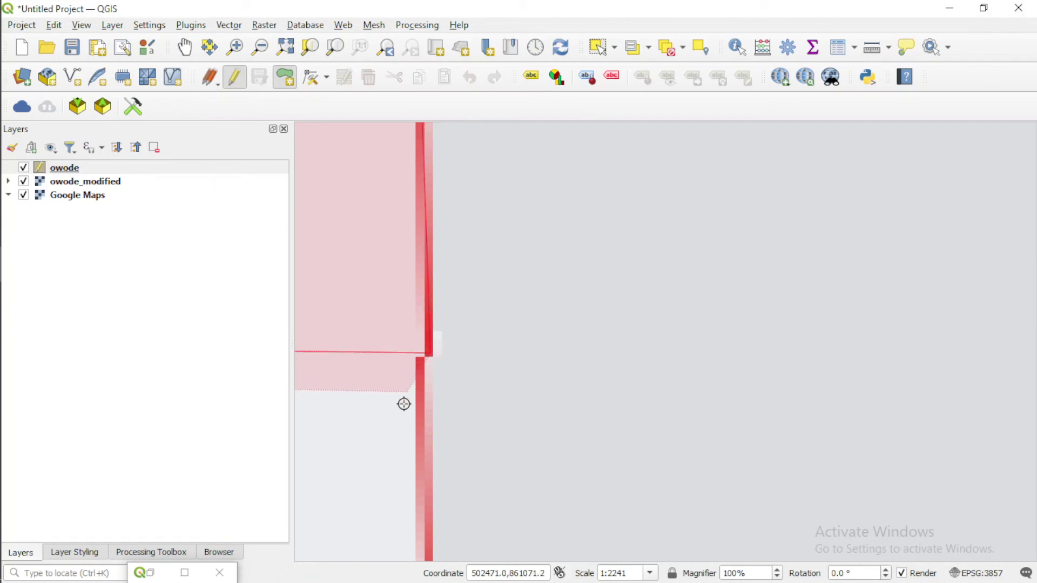
pyautogui.scroll(-3, 399, 483)
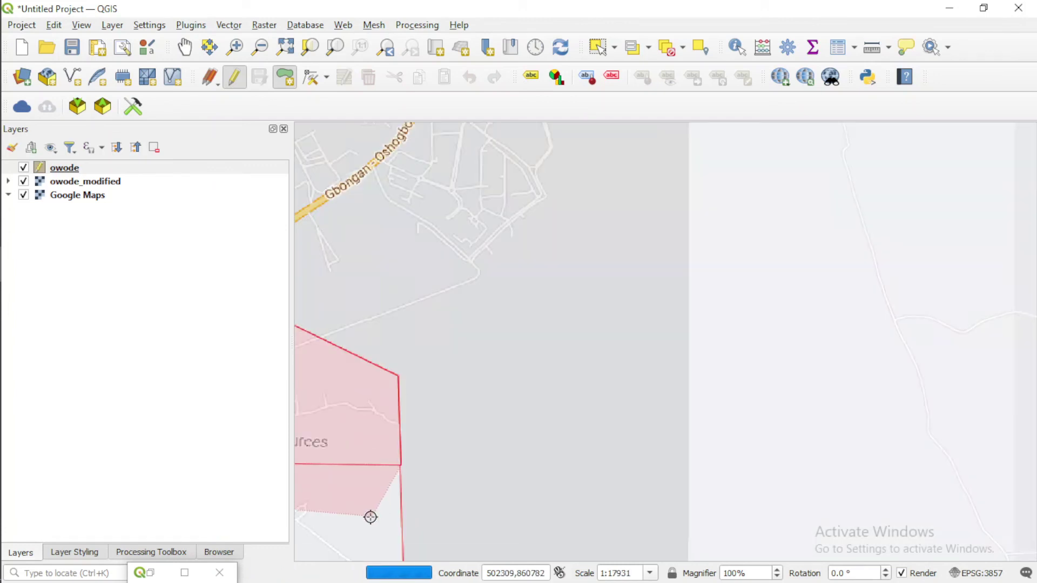
pyautogui.scroll(2, 423, 472)
pyautogui.moveTo(423, 472); pyautogui.dragTo(606, 230)
pyautogui.click(608, 245)
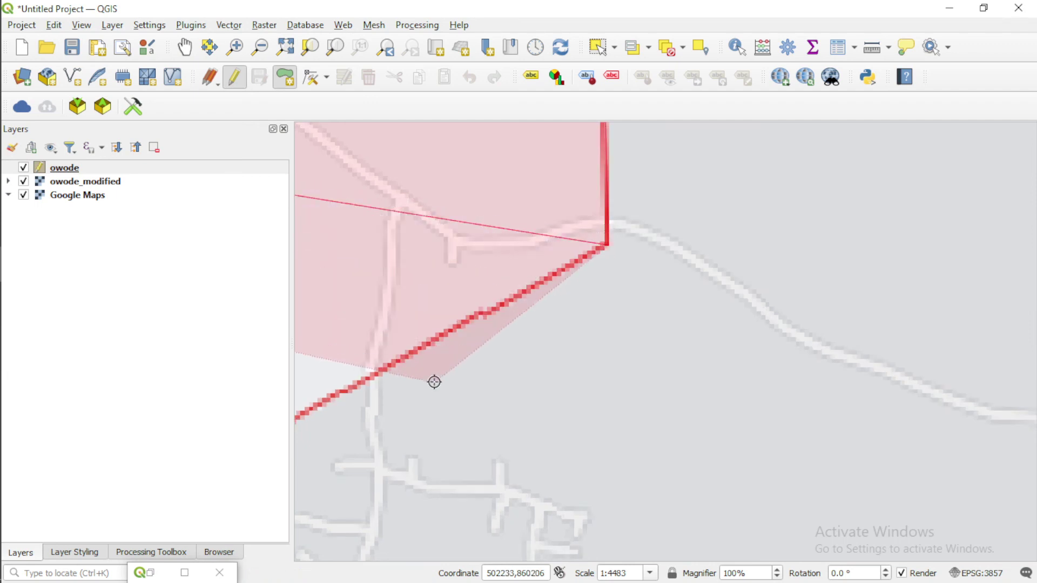
# Trace the boundary's southeastern side with polygon vertices down to the southern corner near the Google logo.
pyautogui.scroll(-2, 449, 347)
pyautogui.moveTo(383, 412); pyautogui.dragTo(731, 250)
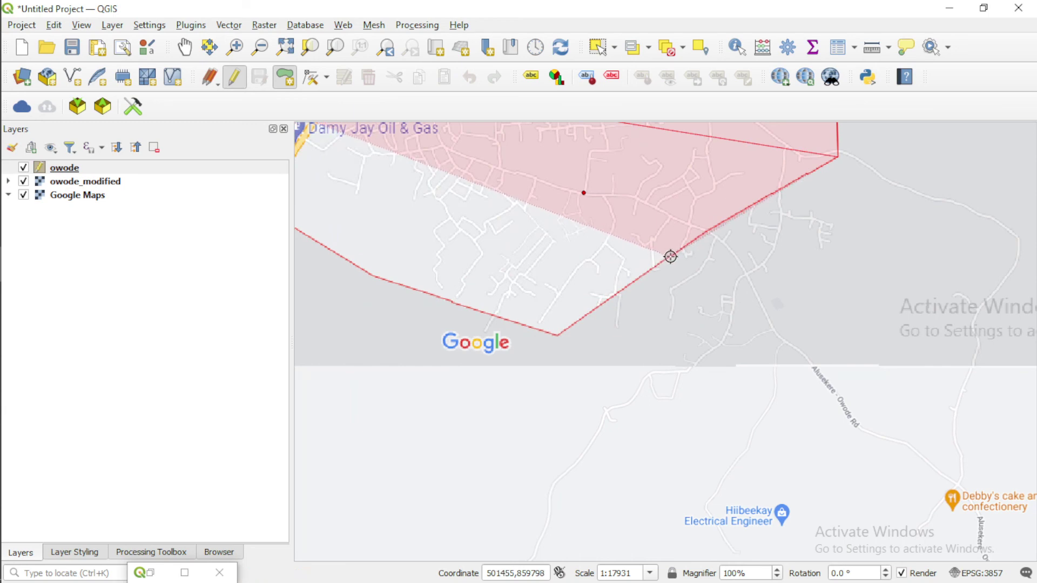
pyautogui.click(704, 231)
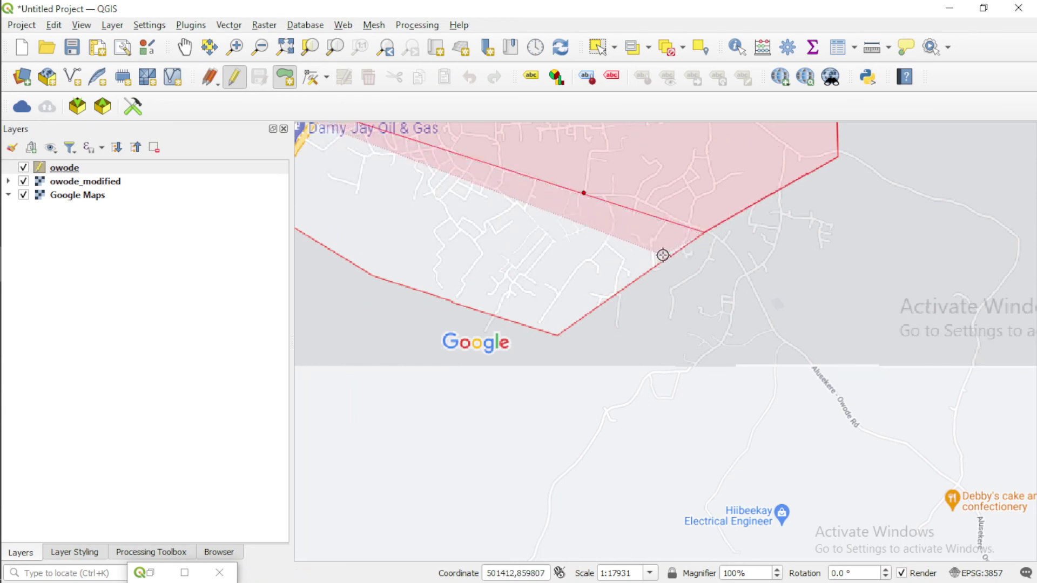
pyautogui.click(670, 256)
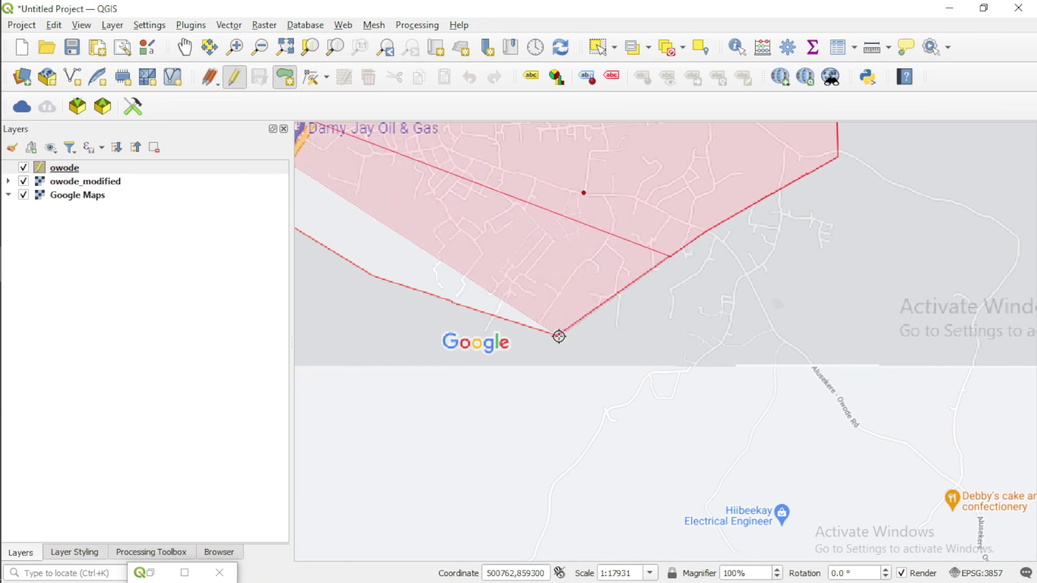
pyautogui.click(556, 335)
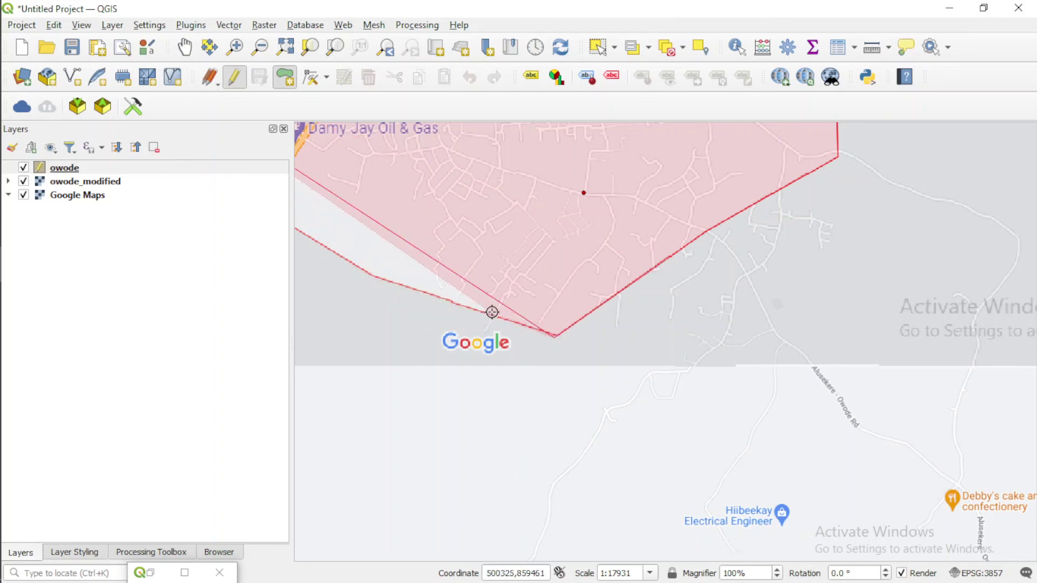
# Trace the boundary's southwestern side across Gbongan - Oshogbo Rd with a vertex at each bend and finish the polygon.
pyautogui.click(370, 275)
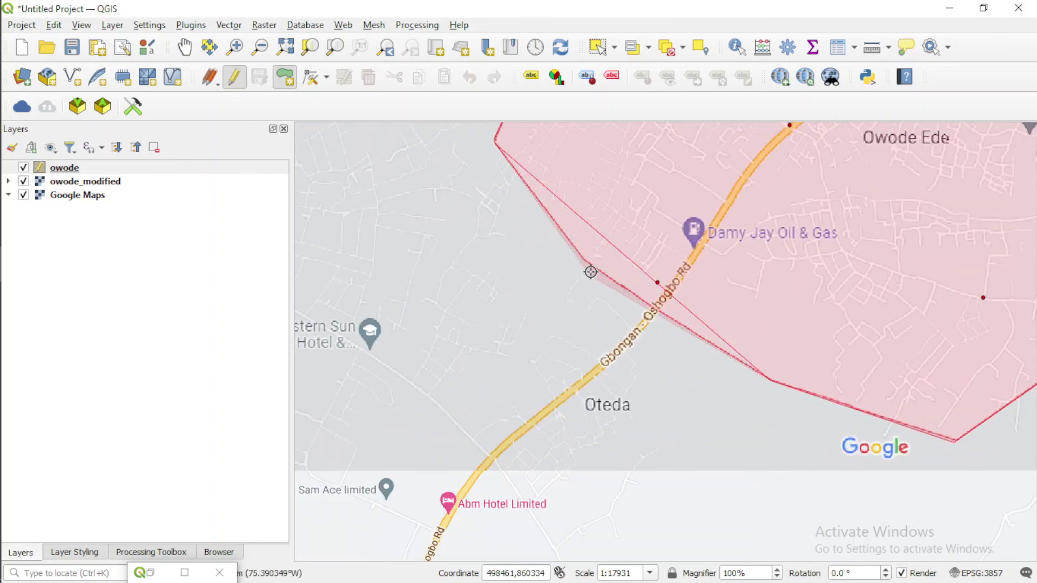
pyautogui.click(585, 261)
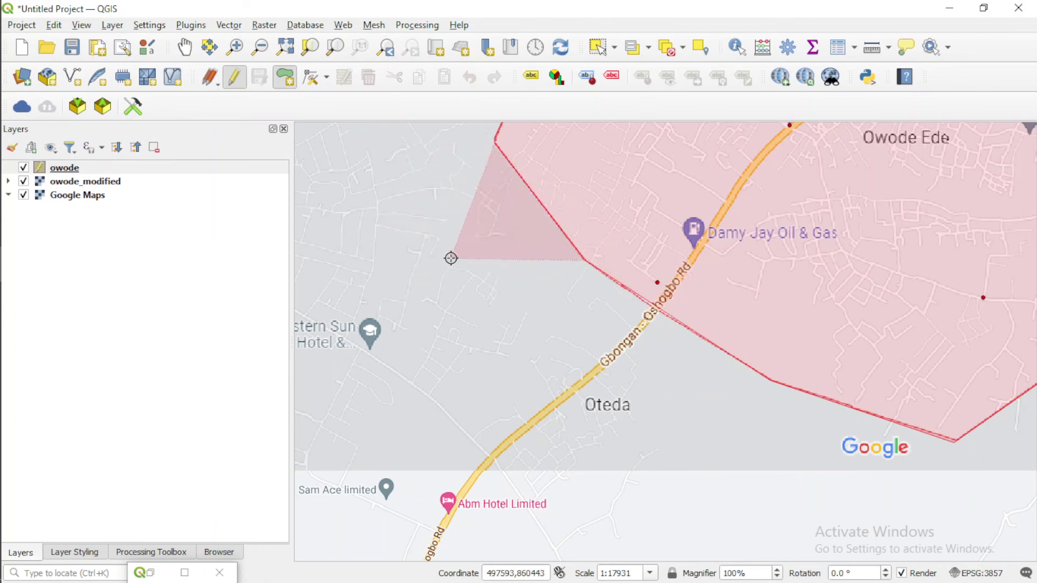
pyautogui.rightClick(513, 209)
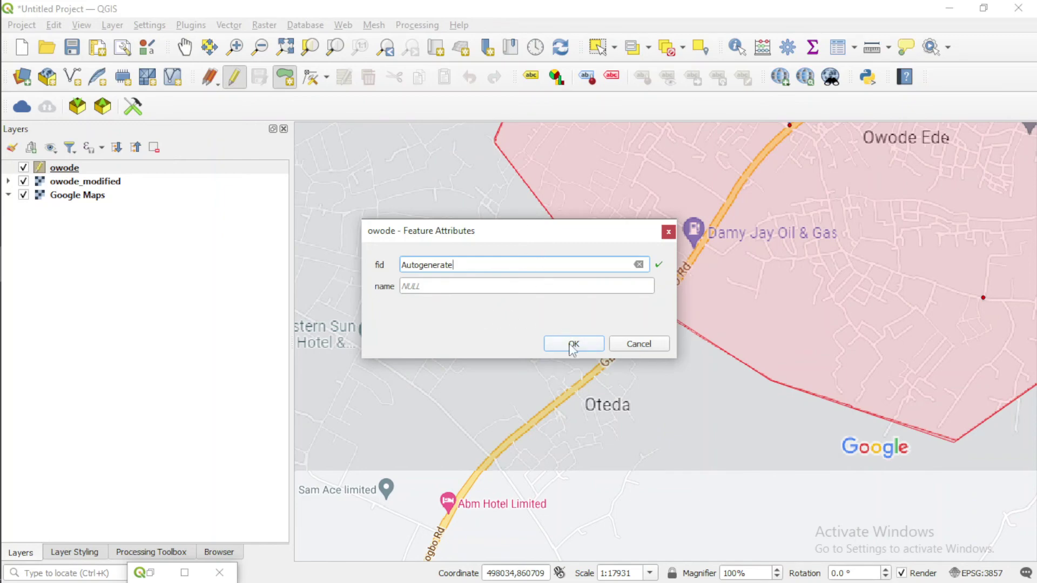
# Set the new polygon's name attribute to owode with fid left on Autogenerate, and stop editing the layer with its changes saved.
pyautogui.click(523, 281)
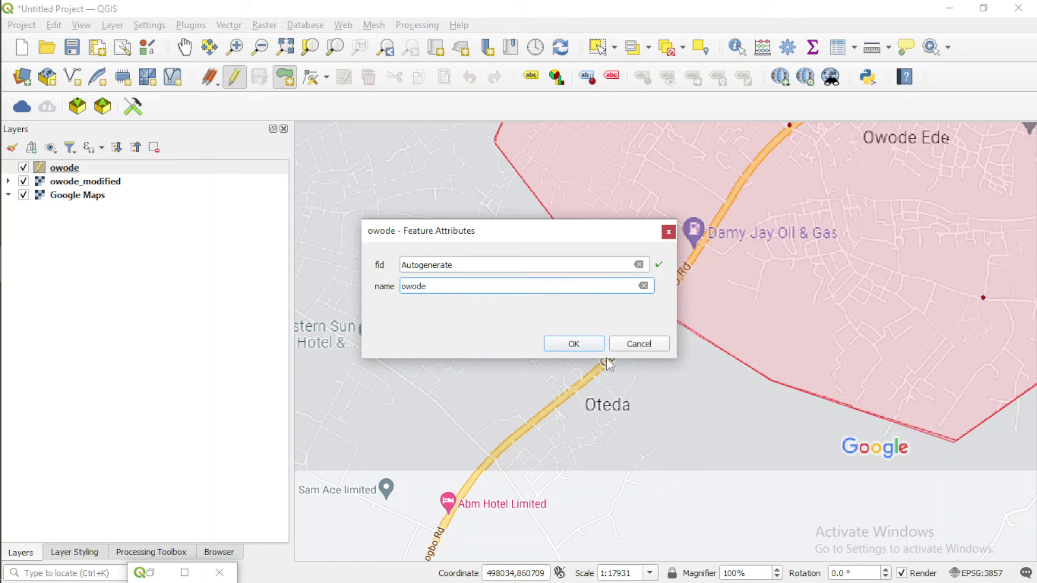
pyautogui.click(512, 267)
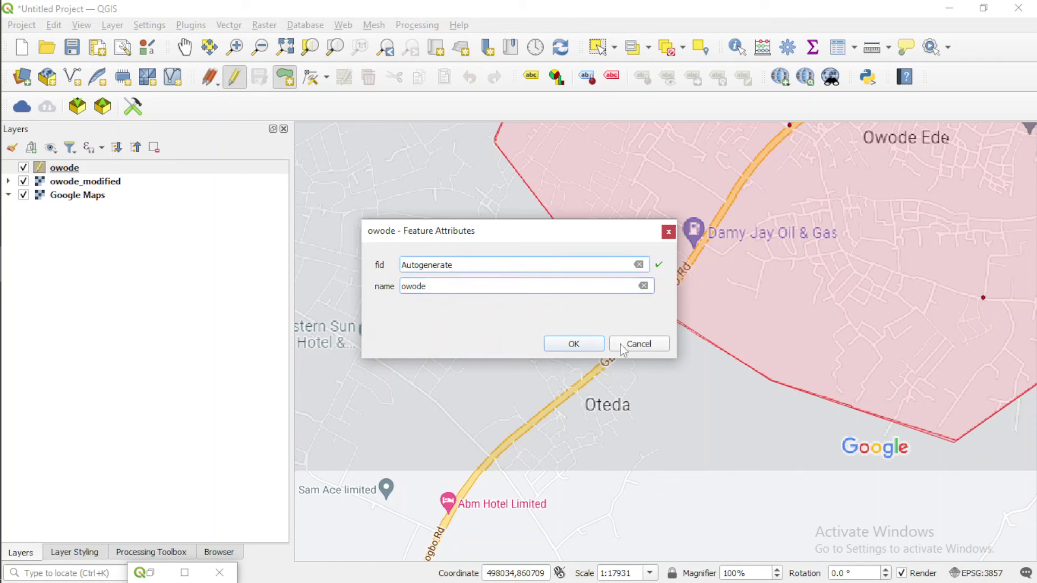
pyautogui.click(573, 344)
pyautogui.scroll(-3, 720, 275)
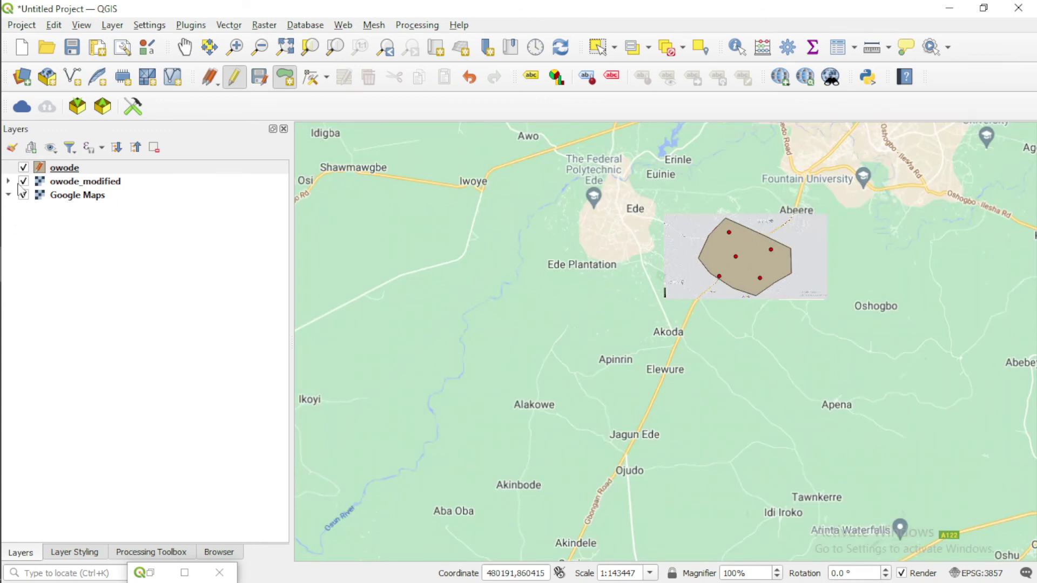
pyautogui.click(233, 77)
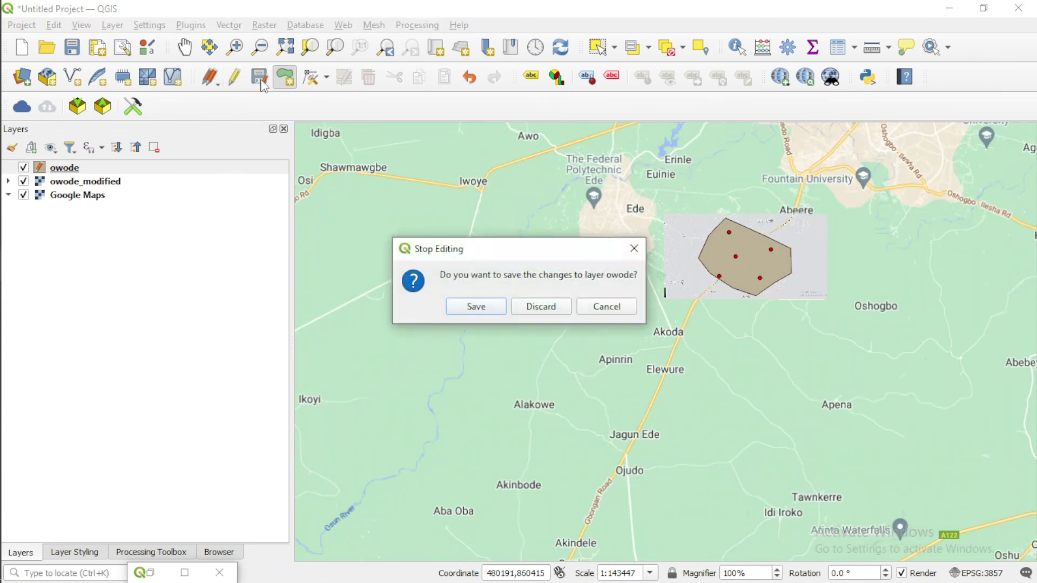
pyautogui.click(476, 305)
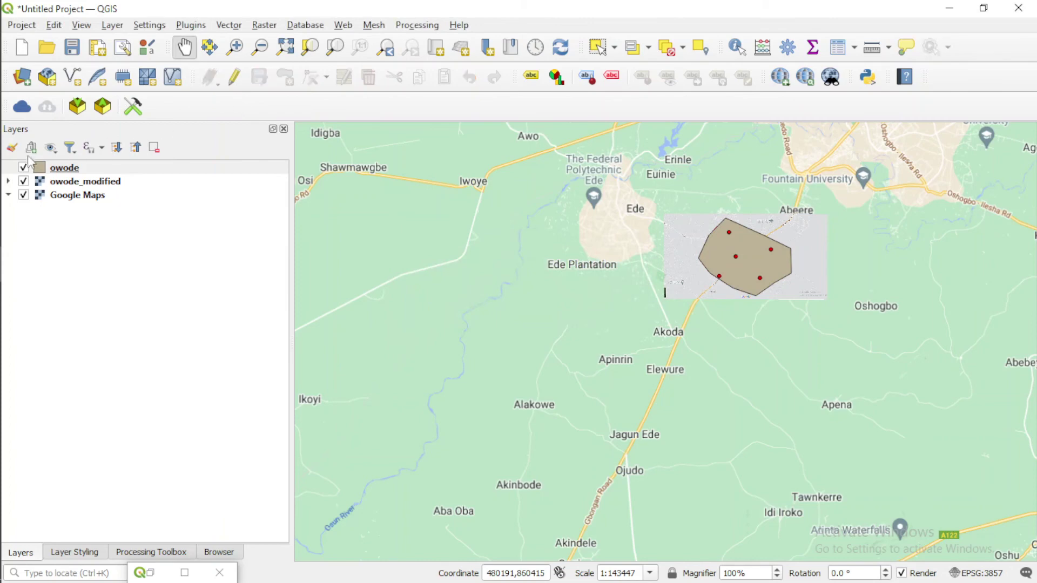
# Check the saved feature's record in the owode layer's attribute table and close the table.
pyautogui.rightClick(88, 168)
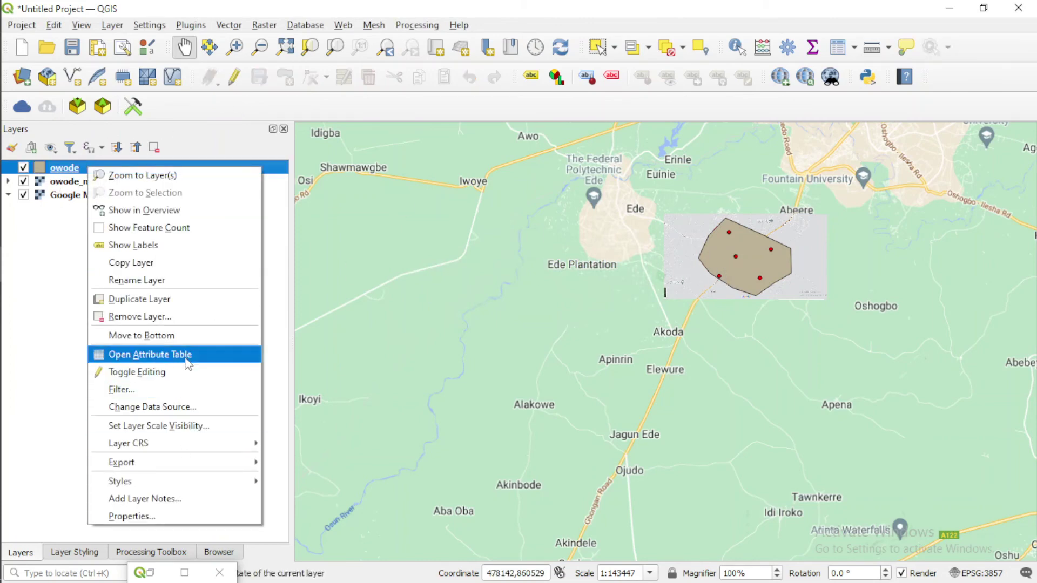
pyautogui.click(187, 358)
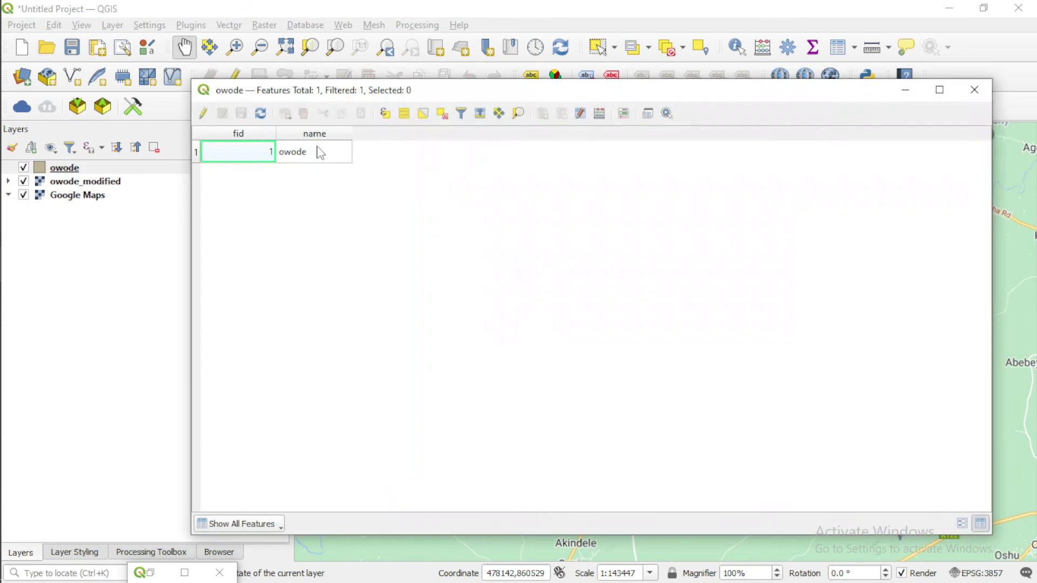
pyautogui.click(974, 89)
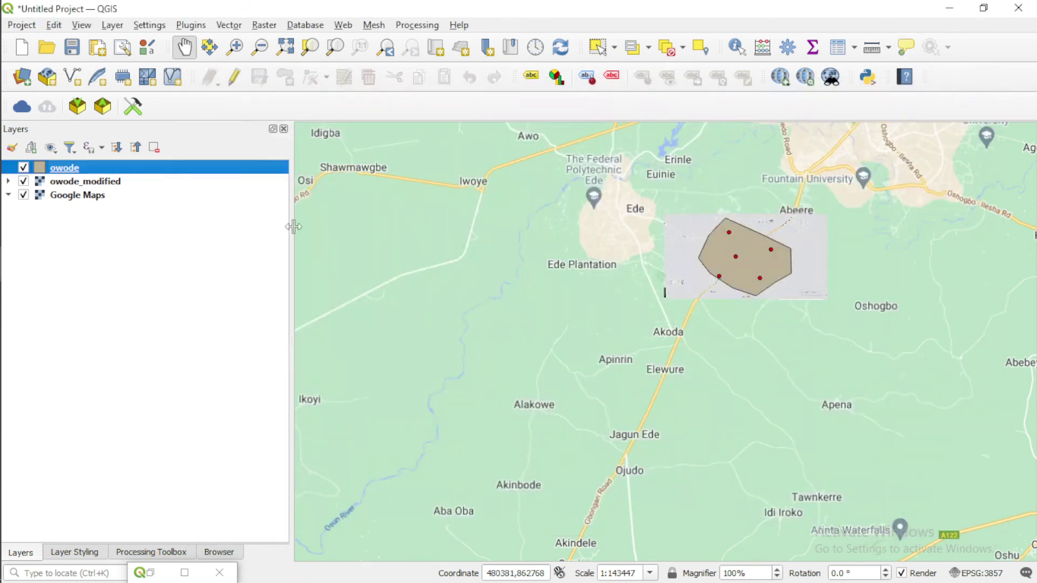